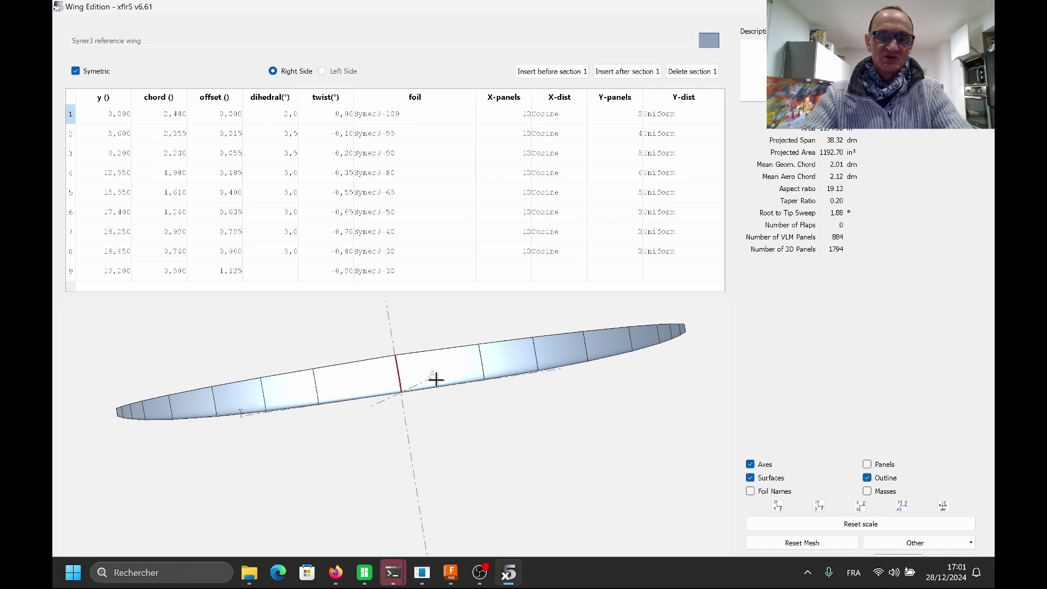
left_click_drag(435, 379, 444, 397)
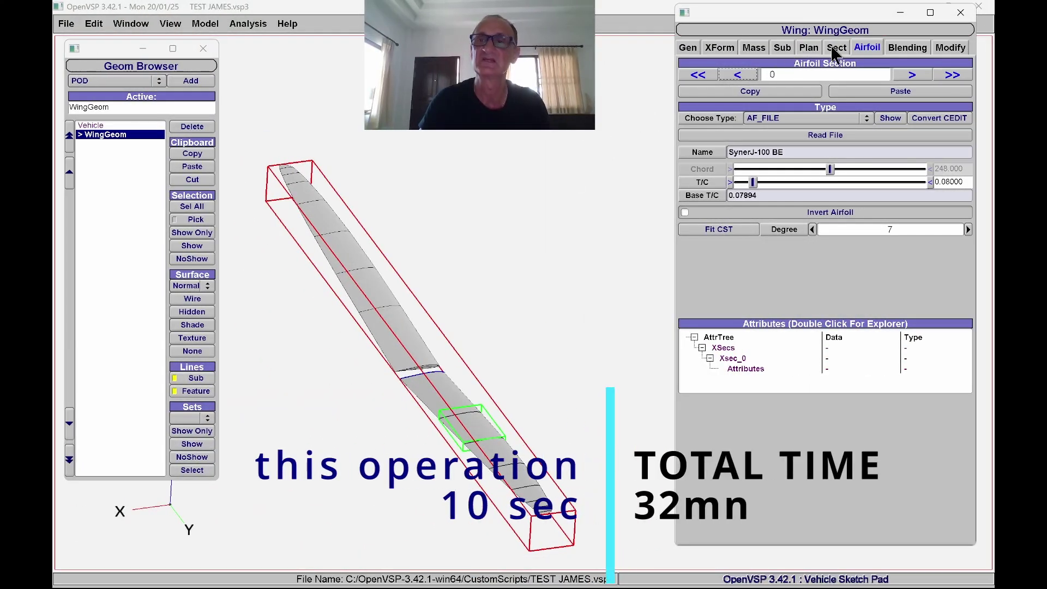
Examine the wing's total span in the overall planform settings.
left_click(808, 49)
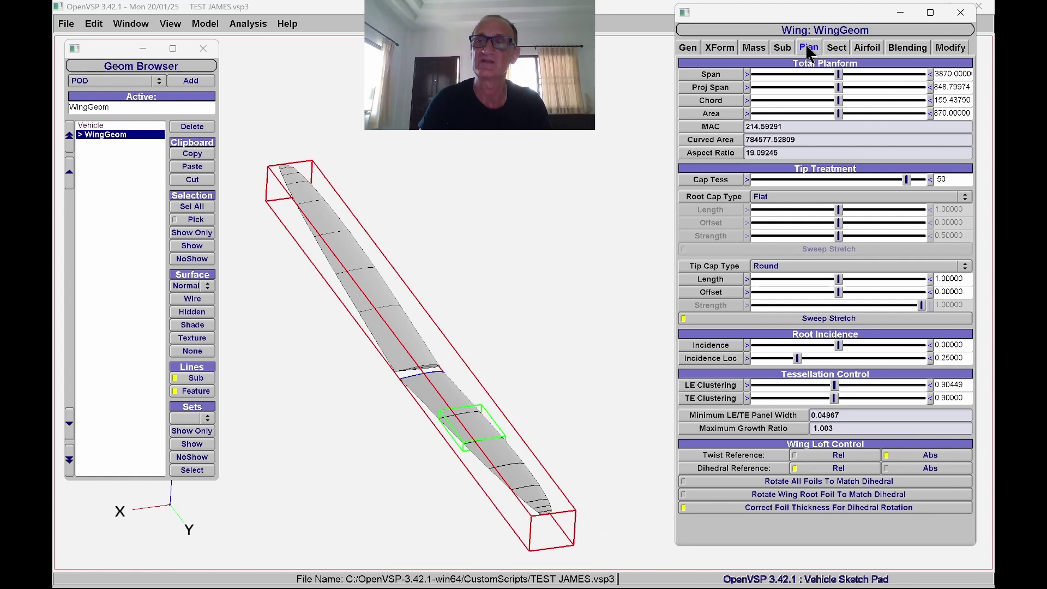
left_click(952, 73)
key("Left")
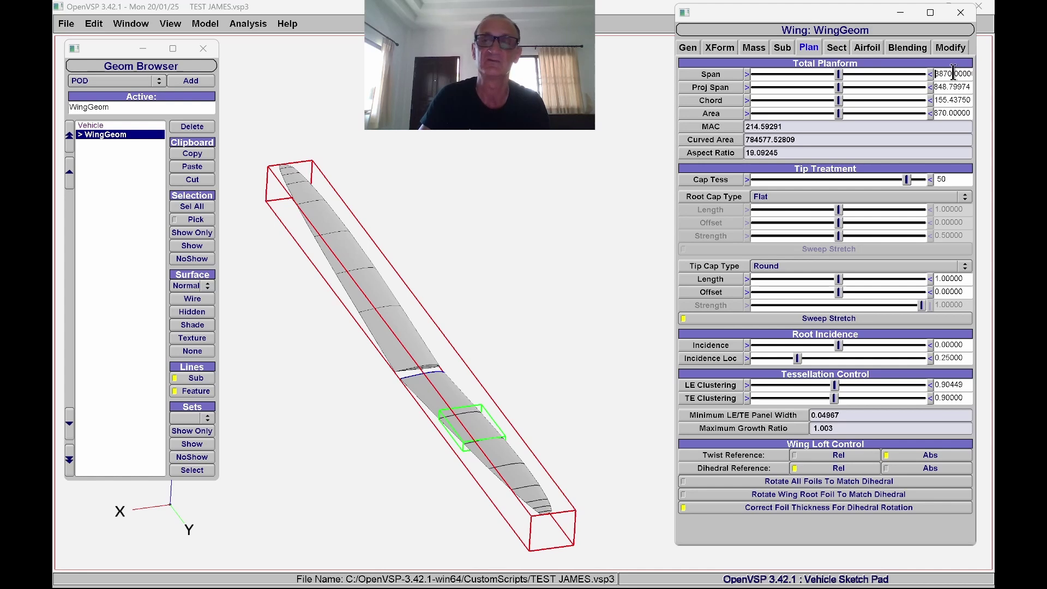
Browse the planform settings of wing sections 1 to 3 and return to section 1.
left_click(837, 49)
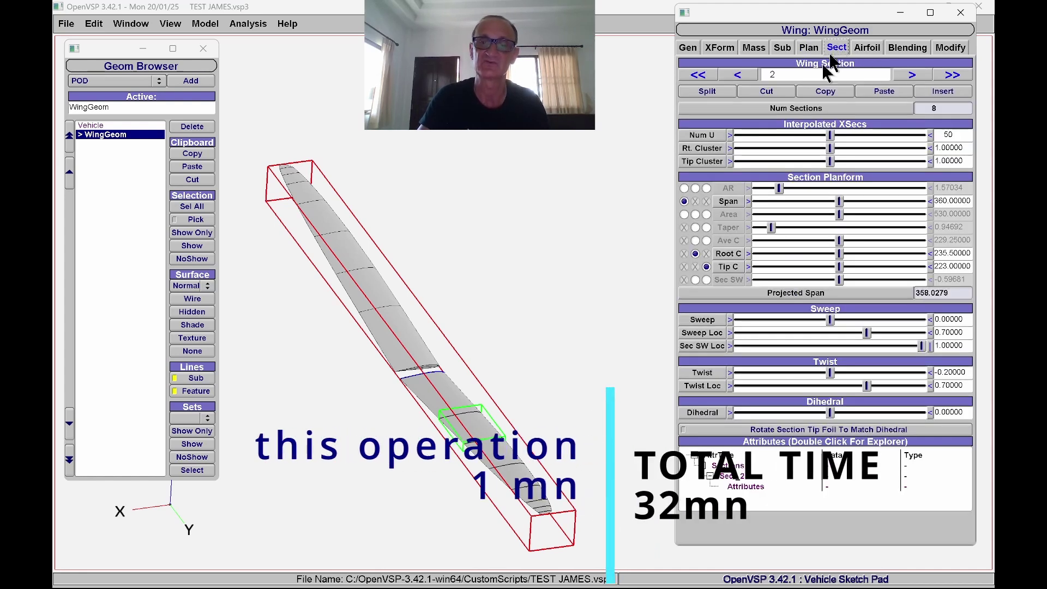
left_click(738, 75)
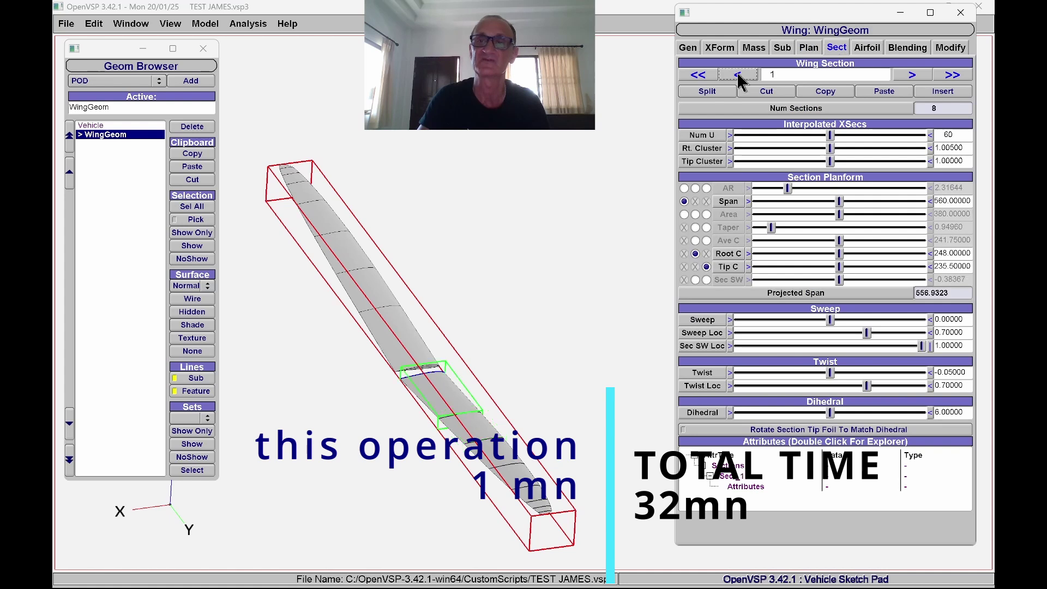
left_click(913, 76)
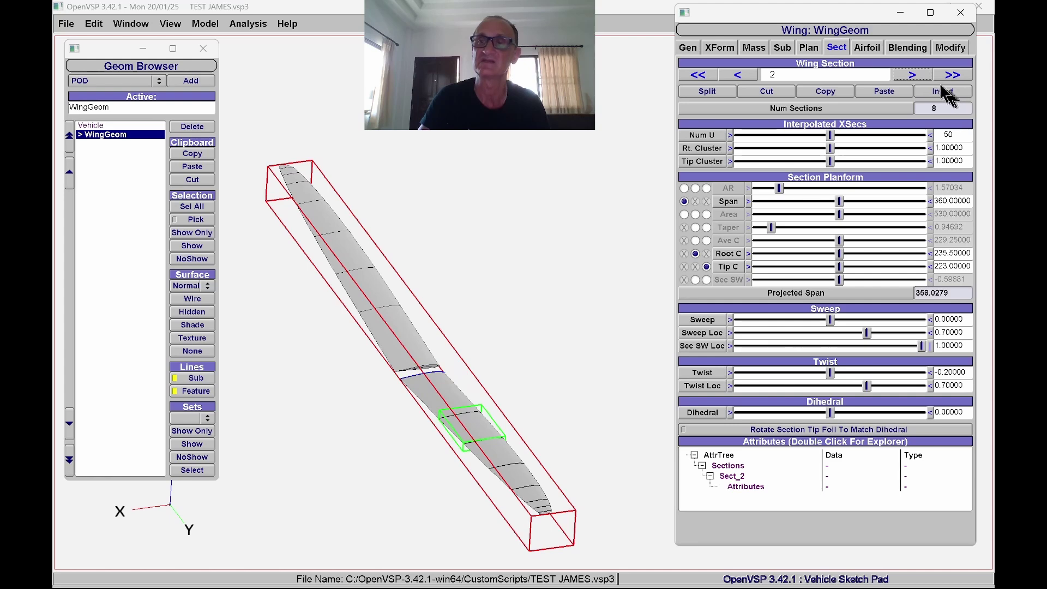
left_click(913, 76)
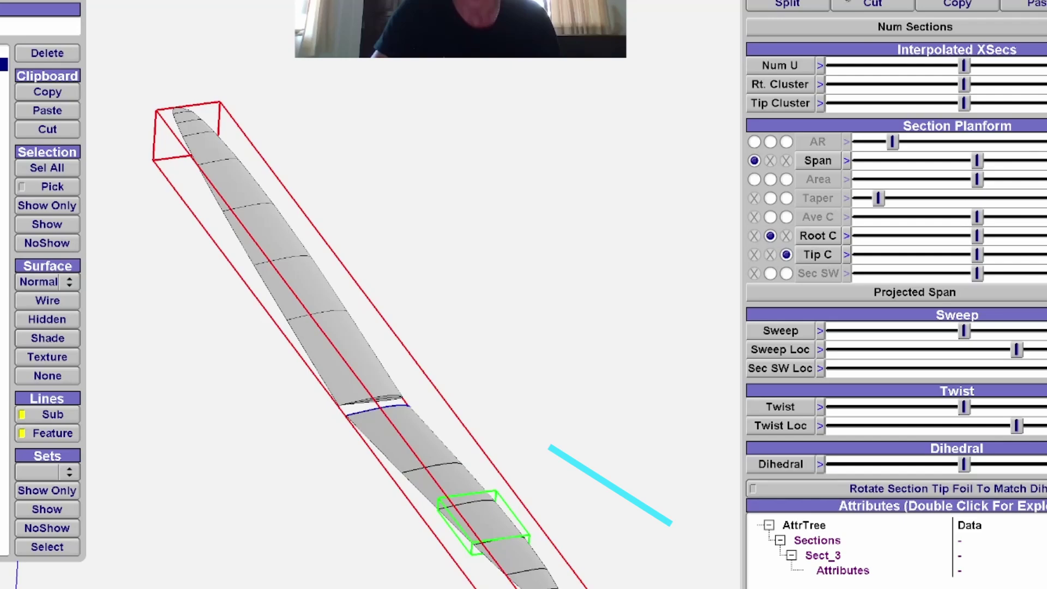
left_click(743, 74)
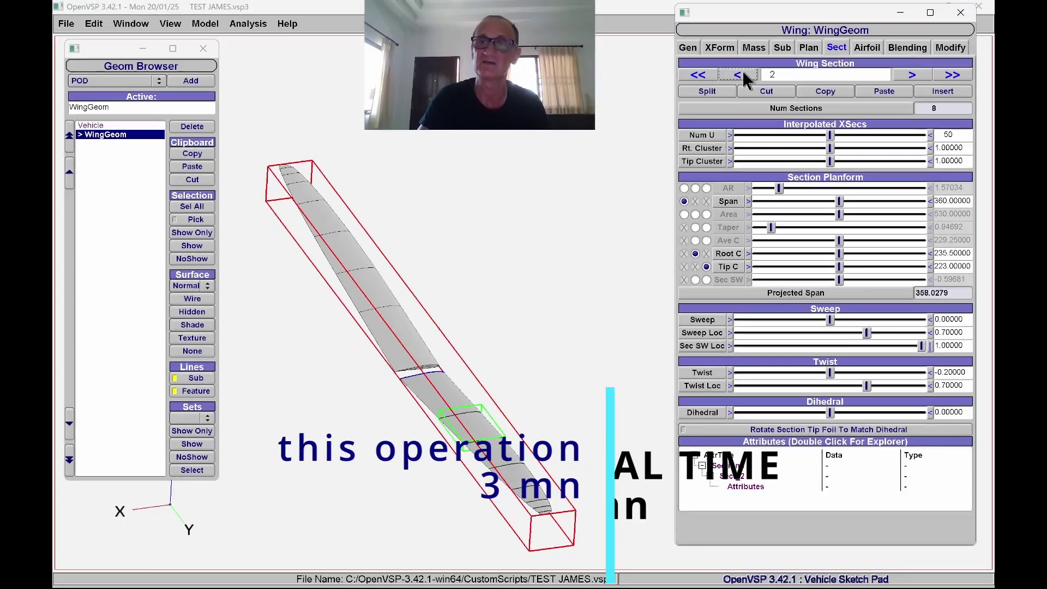
left_click(743, 73)
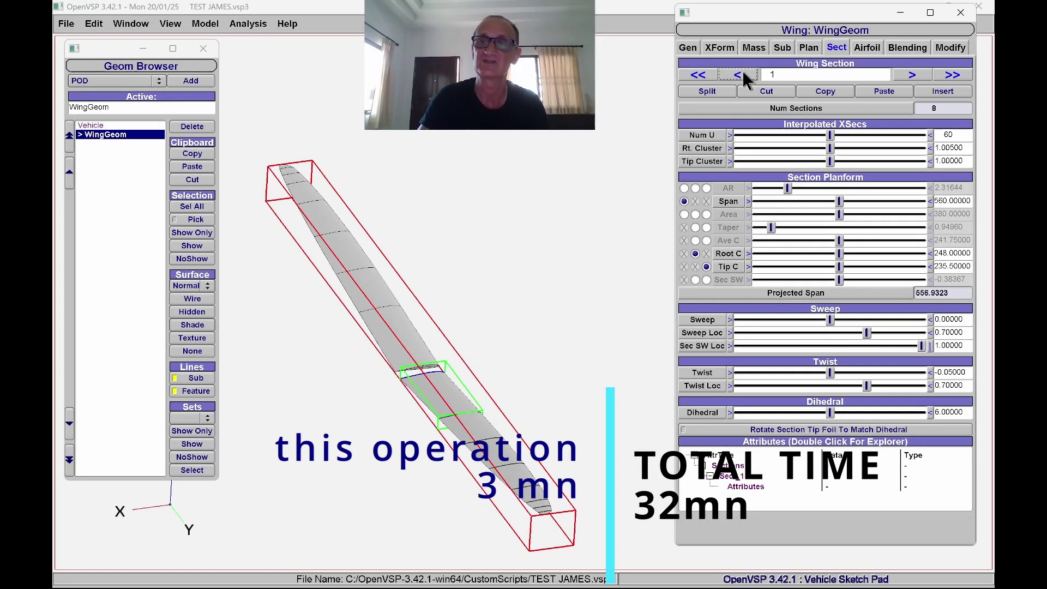
Examine the span, root chord and tip chord of the wing sections from section 1 outward to section 4.
left_click(947, 201)
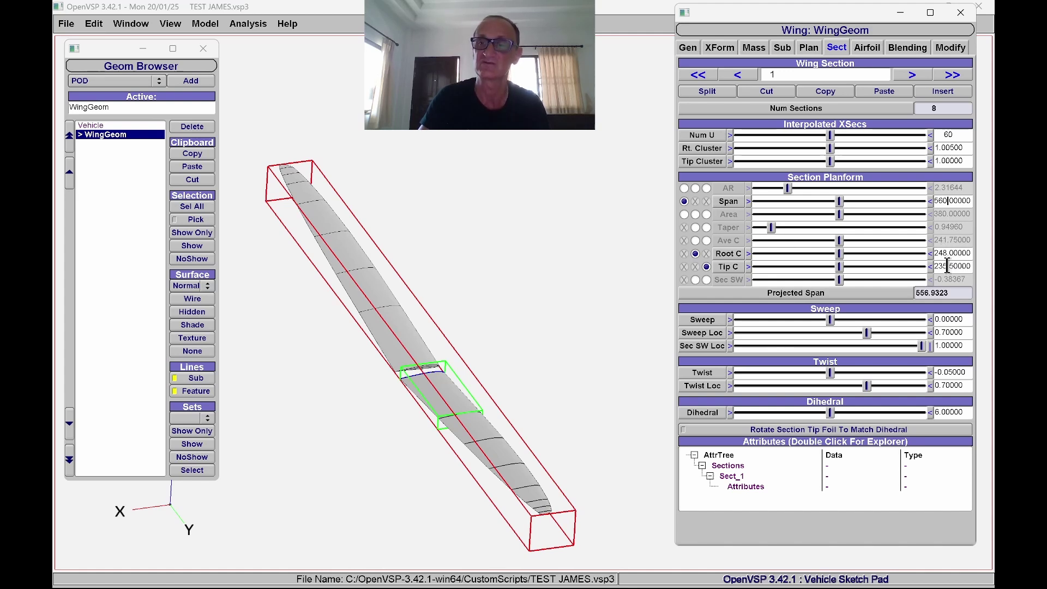
left_click(912, 75)
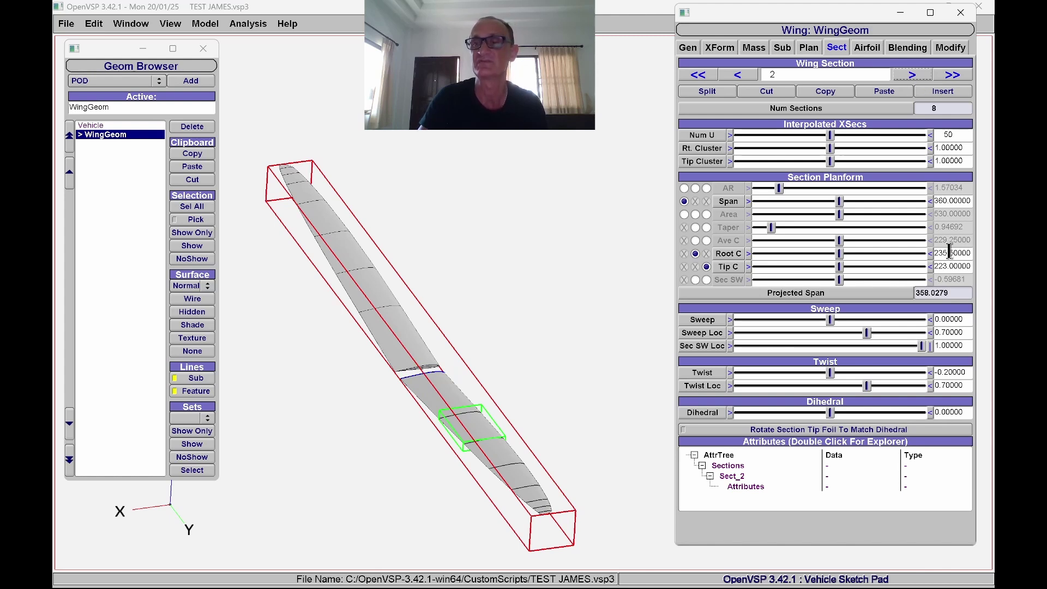
left_click_drag(939, 252, 970, 266)
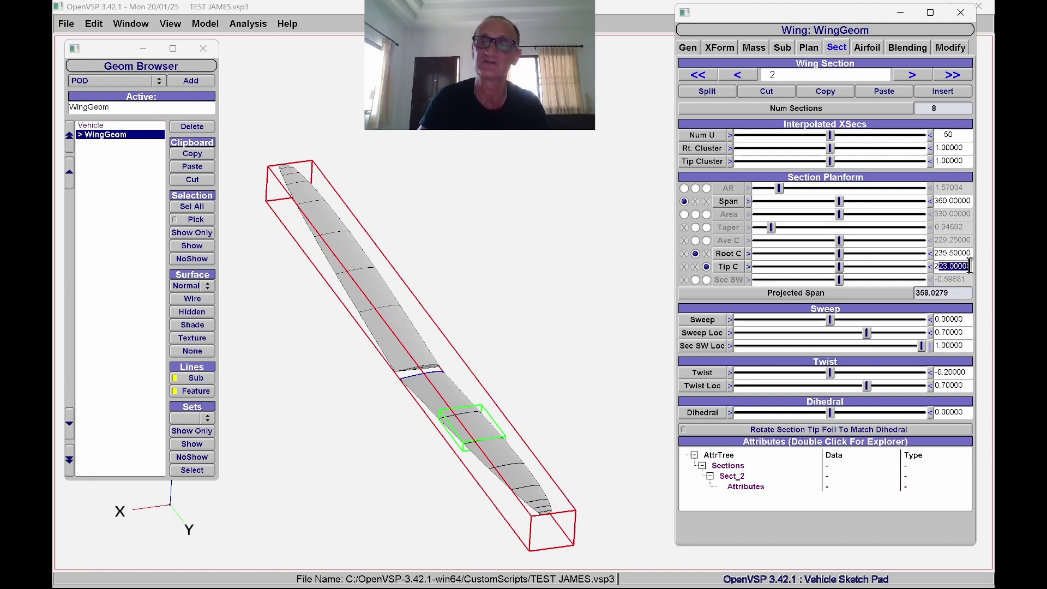
left_click(911, 75)
left_click(912, 76)
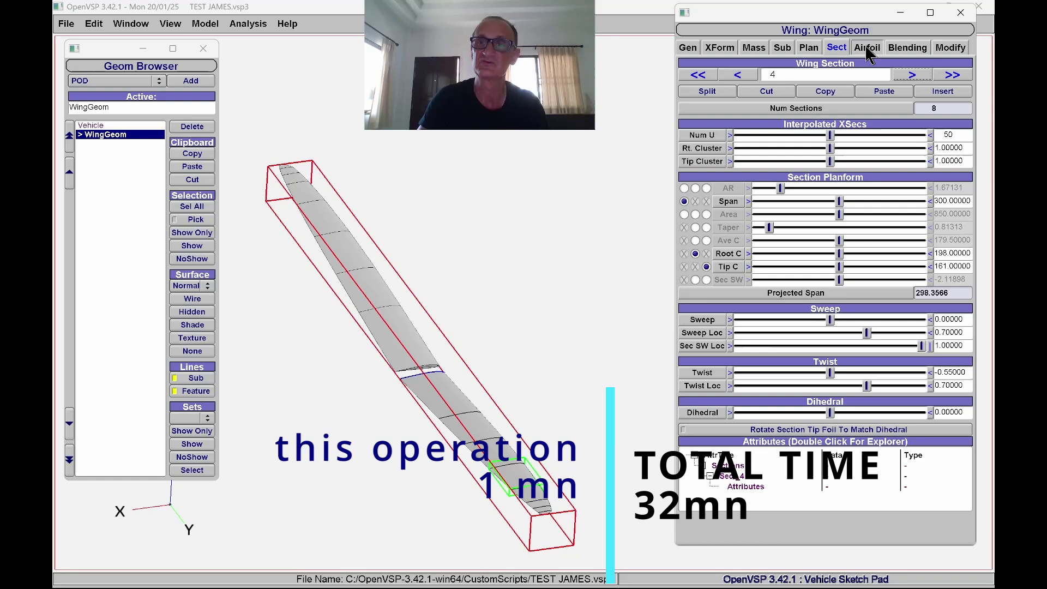
Bring up the airfoil file chooser for root airfoil section 0 and close it without loading a file.
left_click(867, 48)
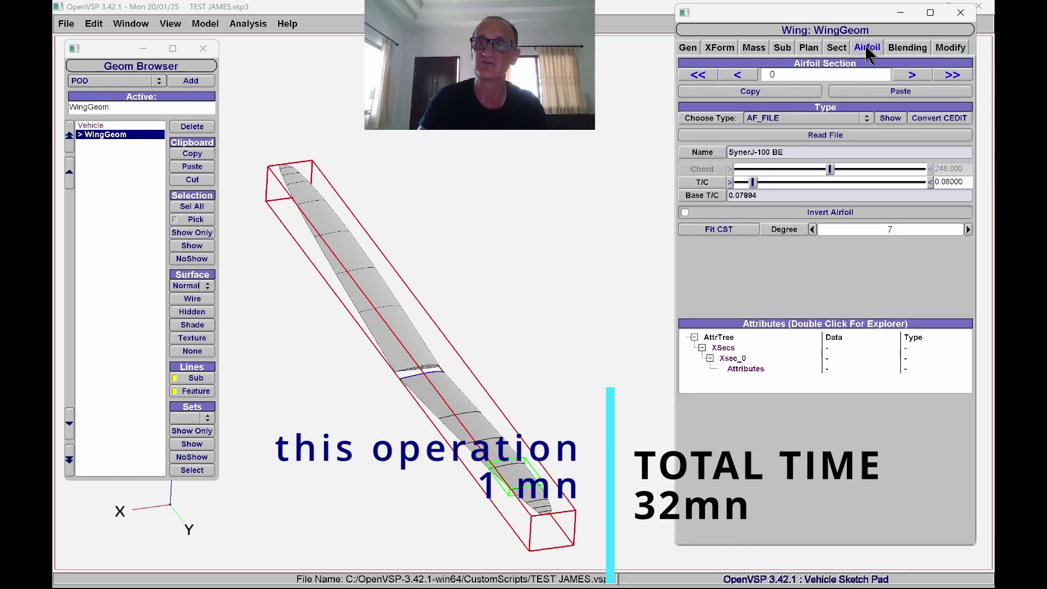
left_click(834, 136)
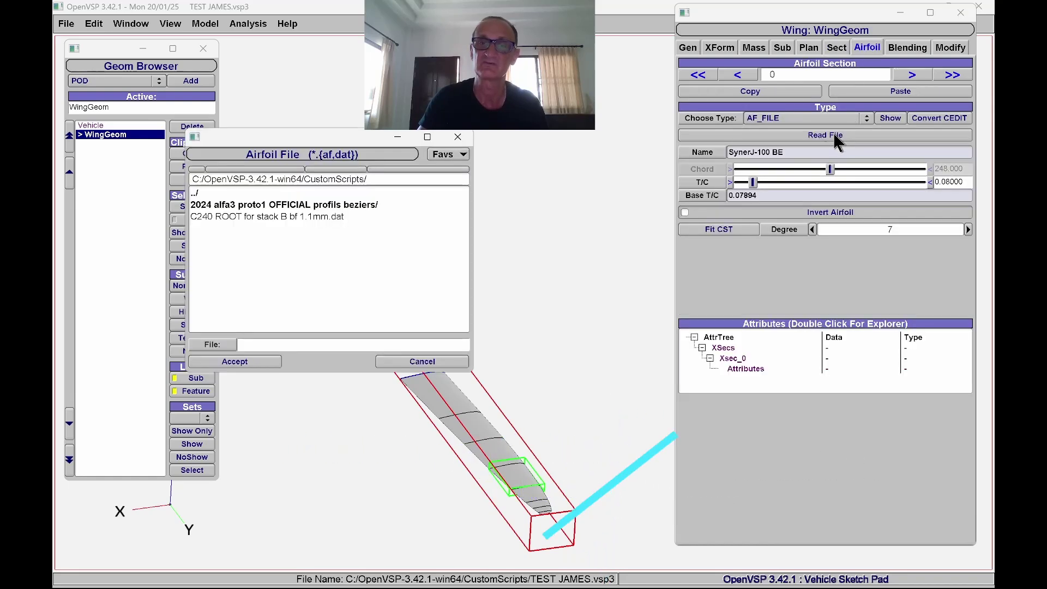
left_click(456, 138)
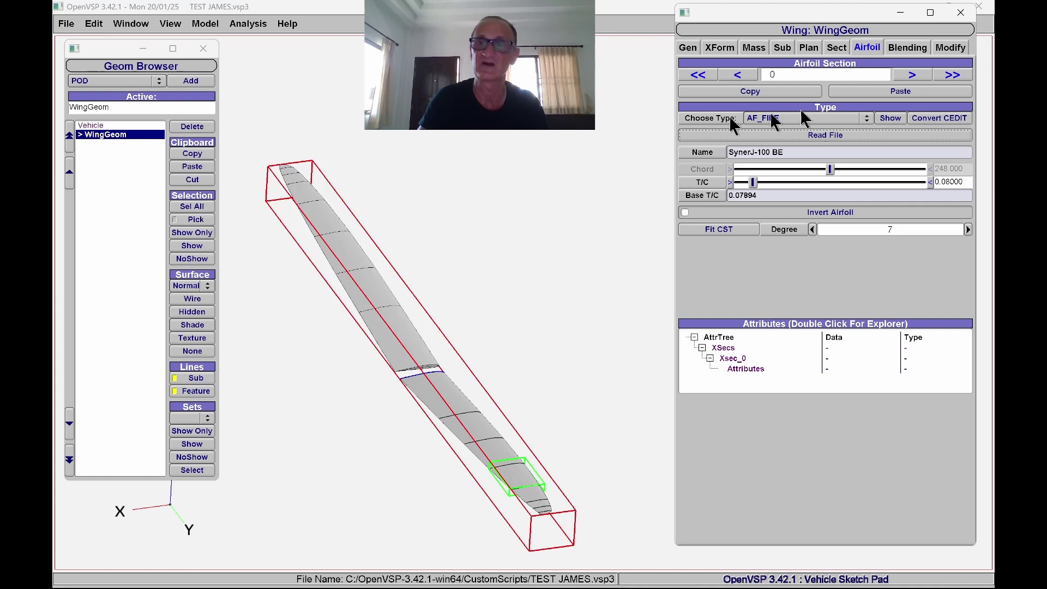
Review the airfoil assigned to each wing station, going from the root toward the tip.
left_click(914, 76)
left_click(914, 77)
left_click(914, 76)
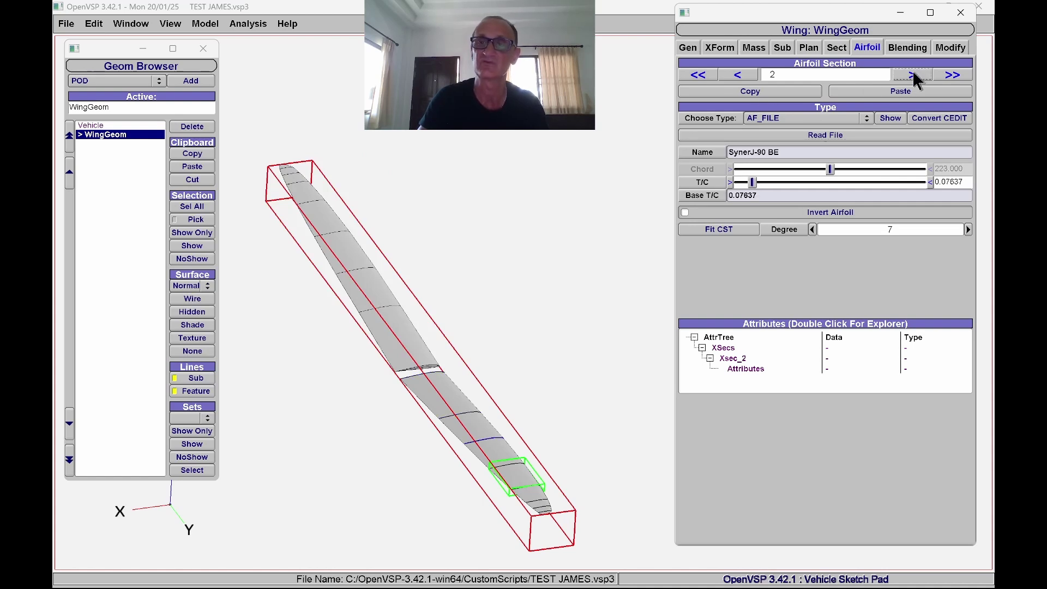
left_click(914, 76)
left_click(913, 76)
left_click(913, 77)
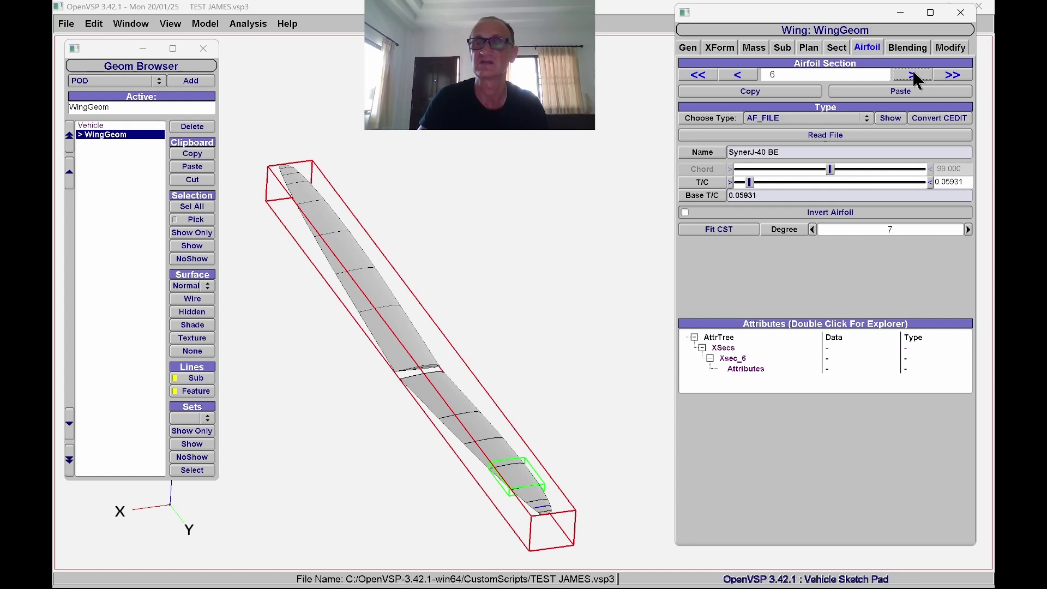
left_click(914, 77)
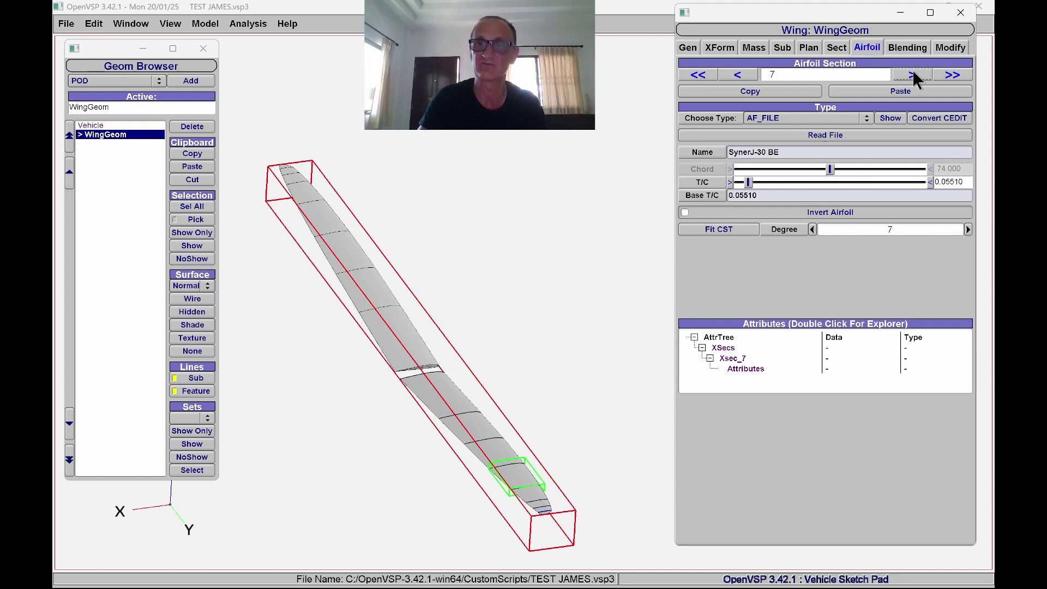
left_click(914, 76)
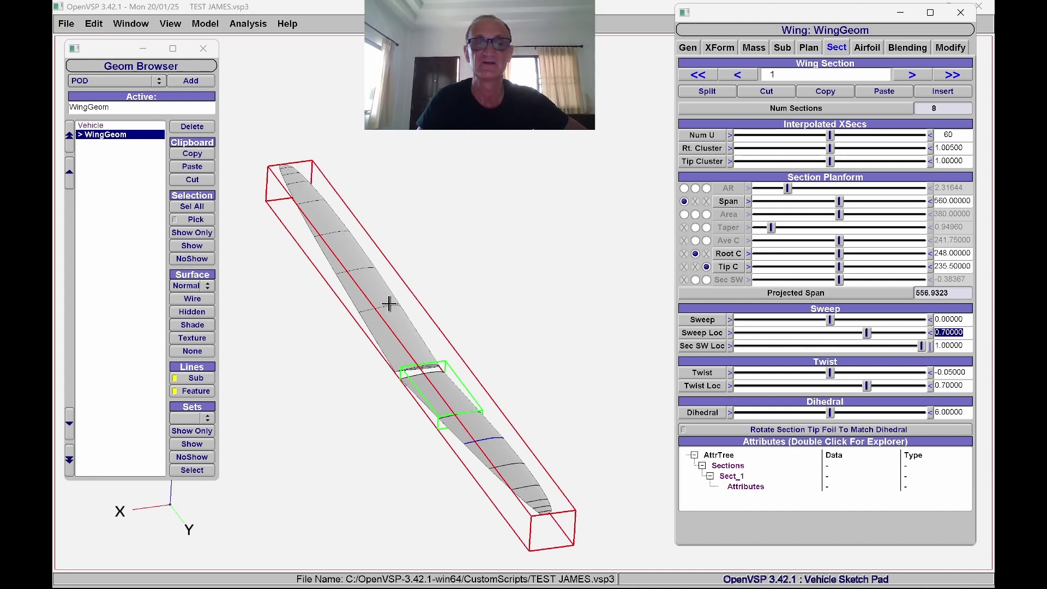
Examine the sweep location setting of wing section 1.
left_click(970, 332)
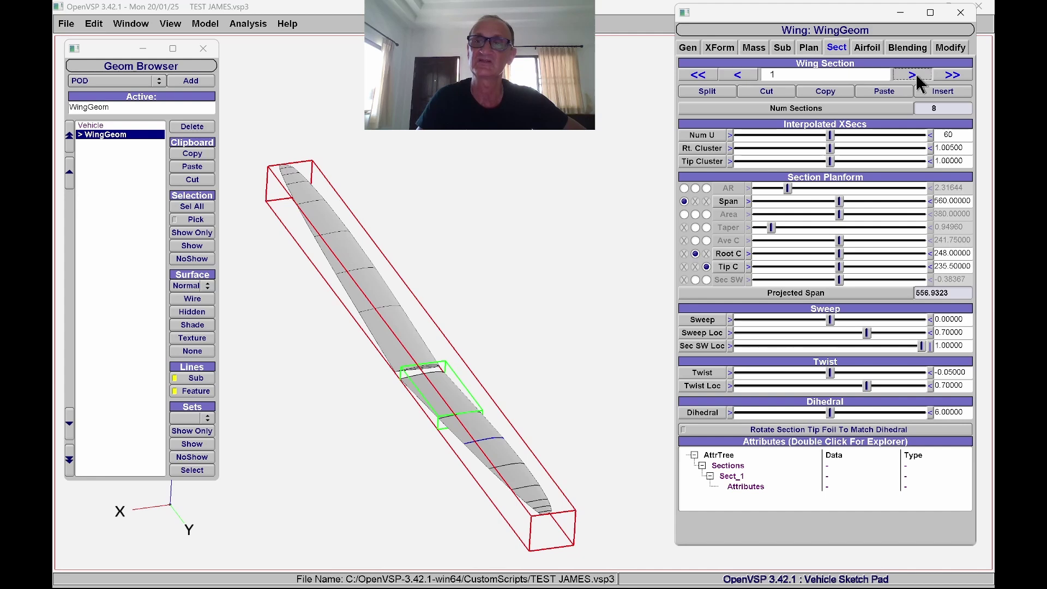
left_click(913, 75)
left_click(748, 74)
left_click_drag(969, 333, 922, 331)
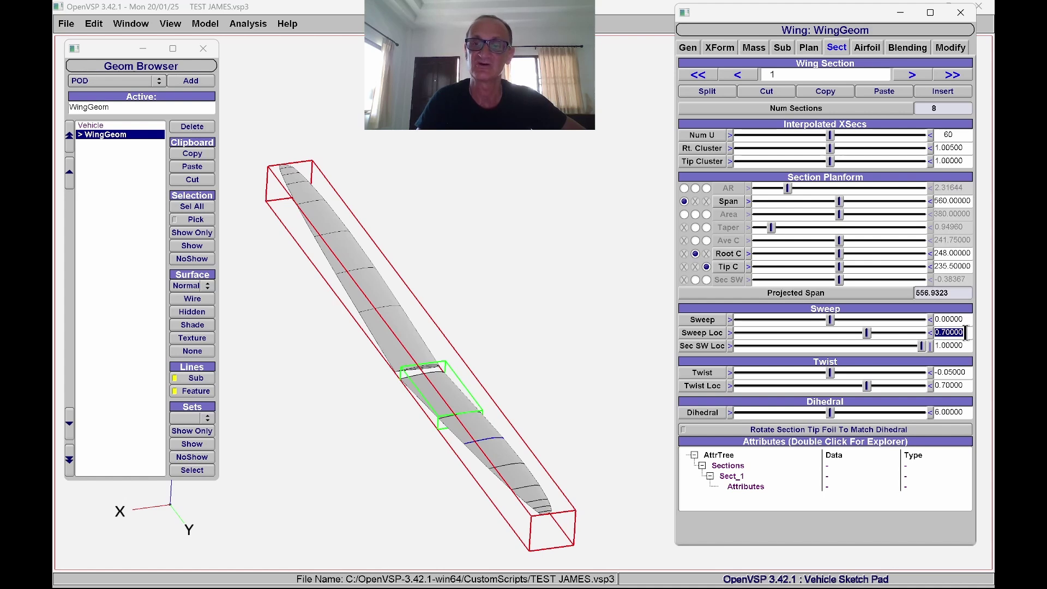
left_click_drag(966, 332, 932, 331)
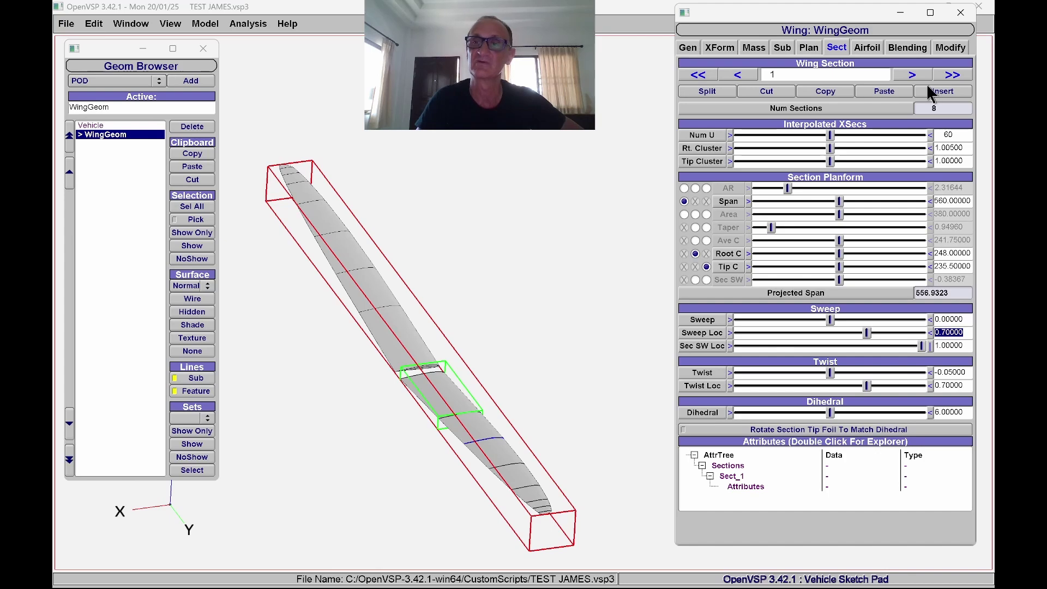
Compare the sweep settings of the outboard sections up to section 5 and return to section 1.
left_click(909, 74)
left_click(909, 74)
left_click(909, 74)
left_click(909, 74)
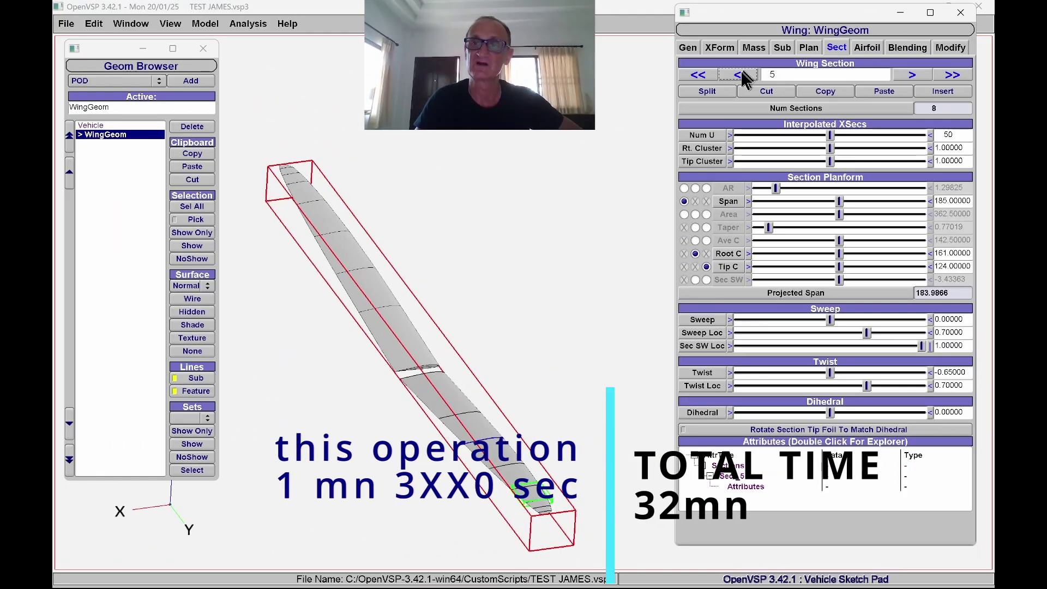
left_click(743, 76)
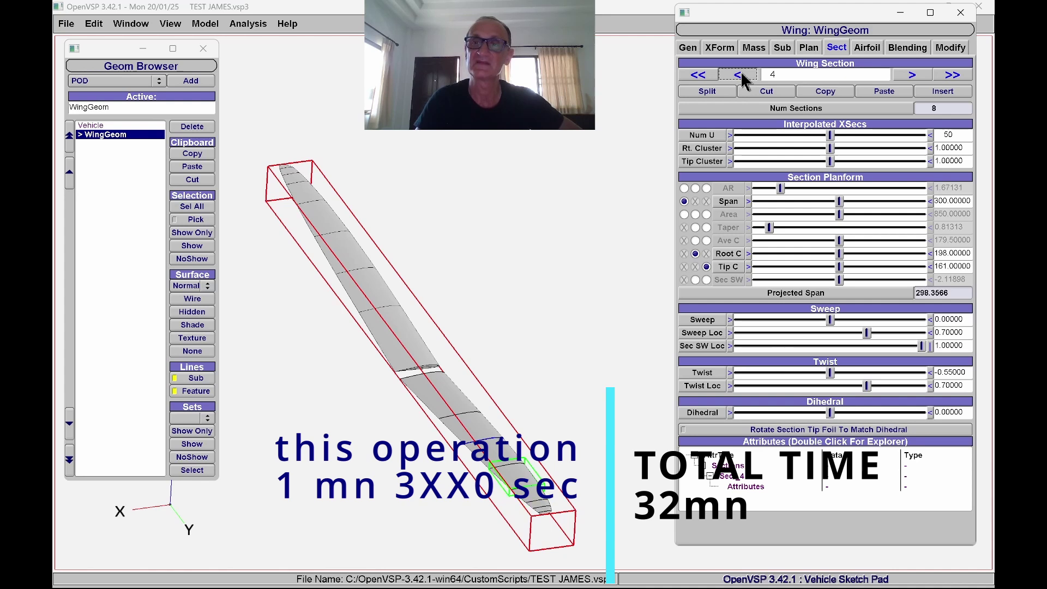
left_click(743, 76)
left_click(742, 75)
left_click(743, 75)
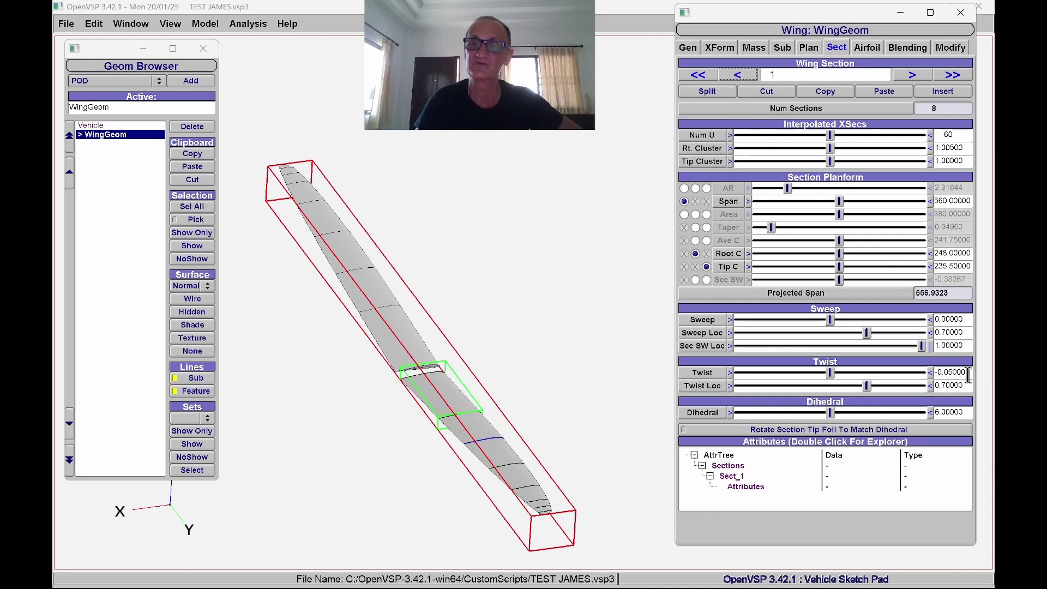
Examine the twist and twist location of section 1 and the twist of the sections further outboard.
left_click_drag(968, 374, 936, 372)
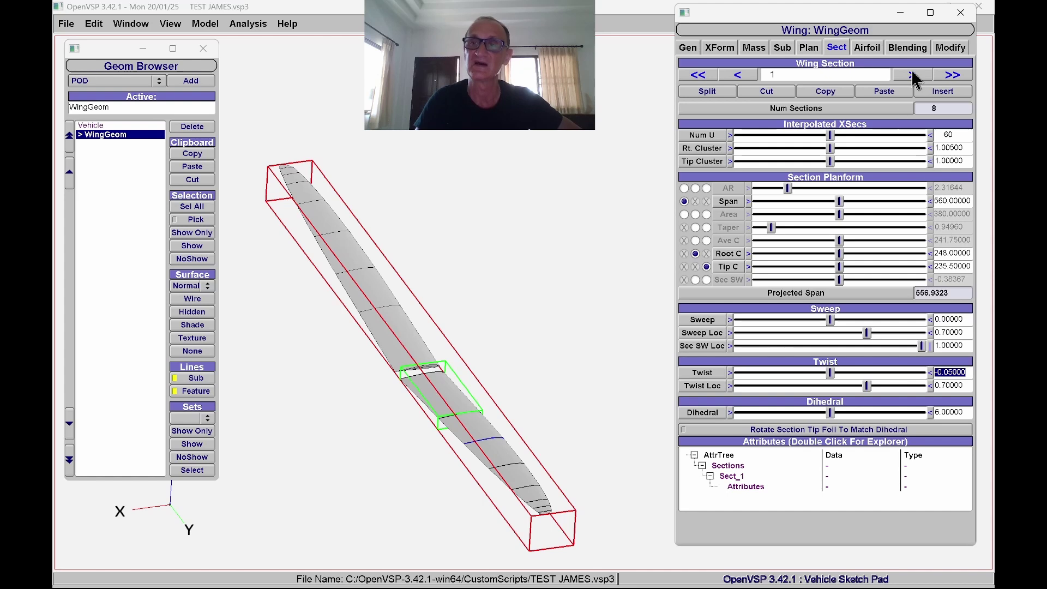
left_click_drag(963, 386, 926, 382)
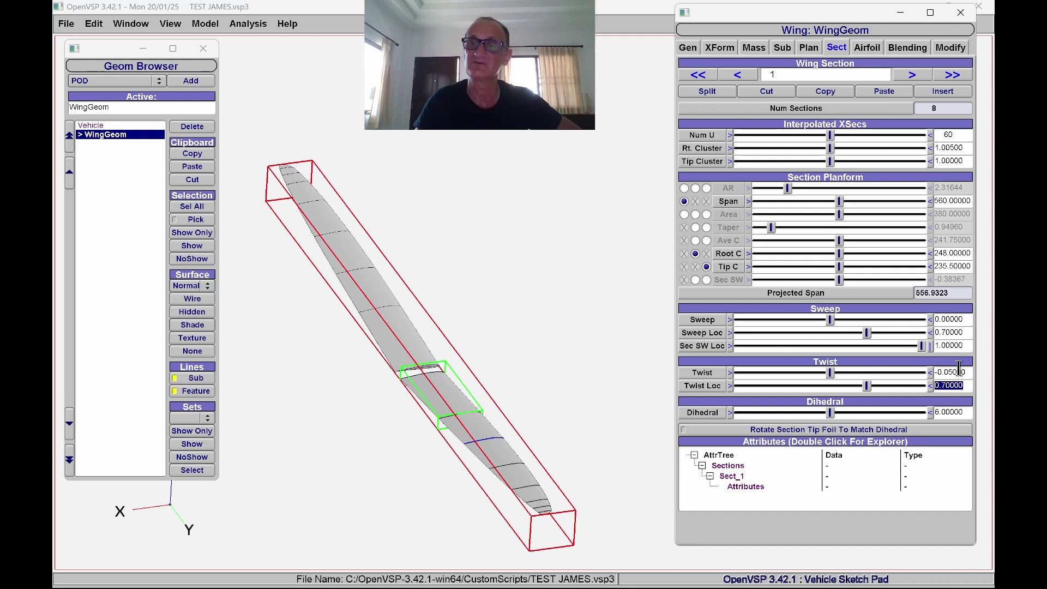
left_click_drag(968, 372, 932, 372)
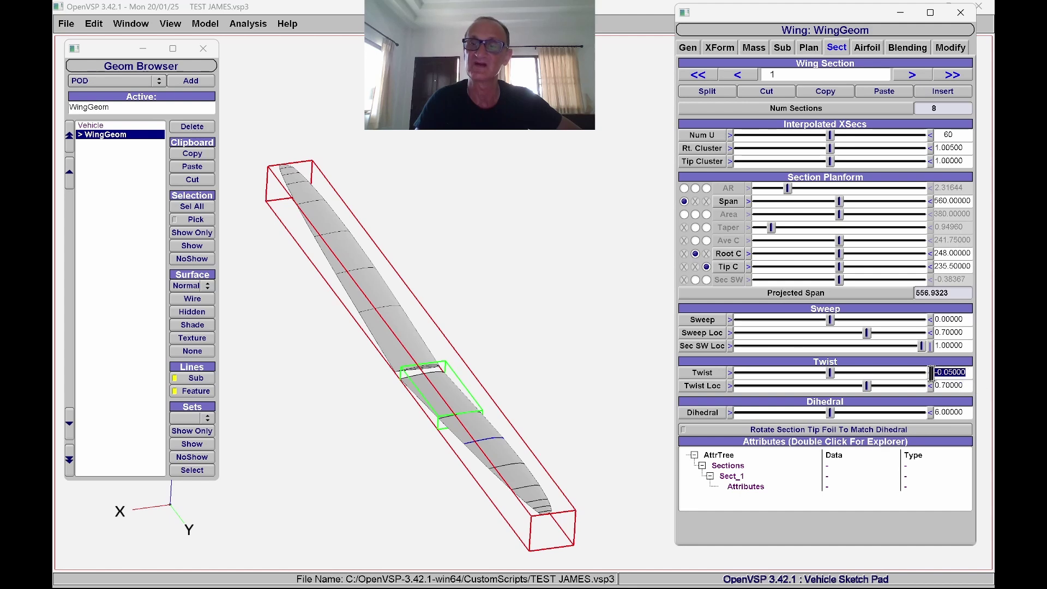
left_click(914, 74)
left_click(914, 75)
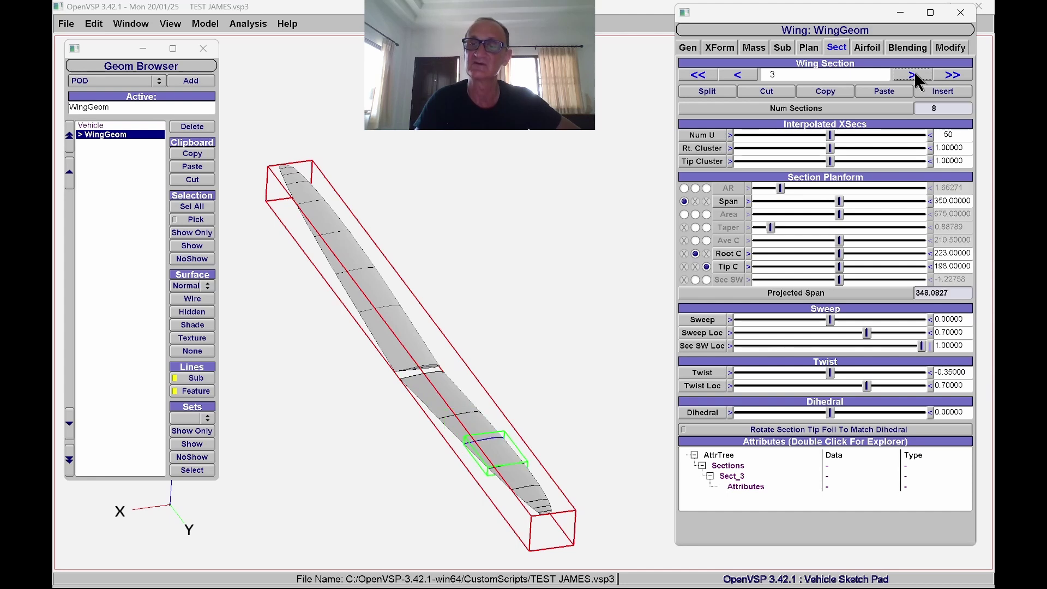
left_click(914, 75)
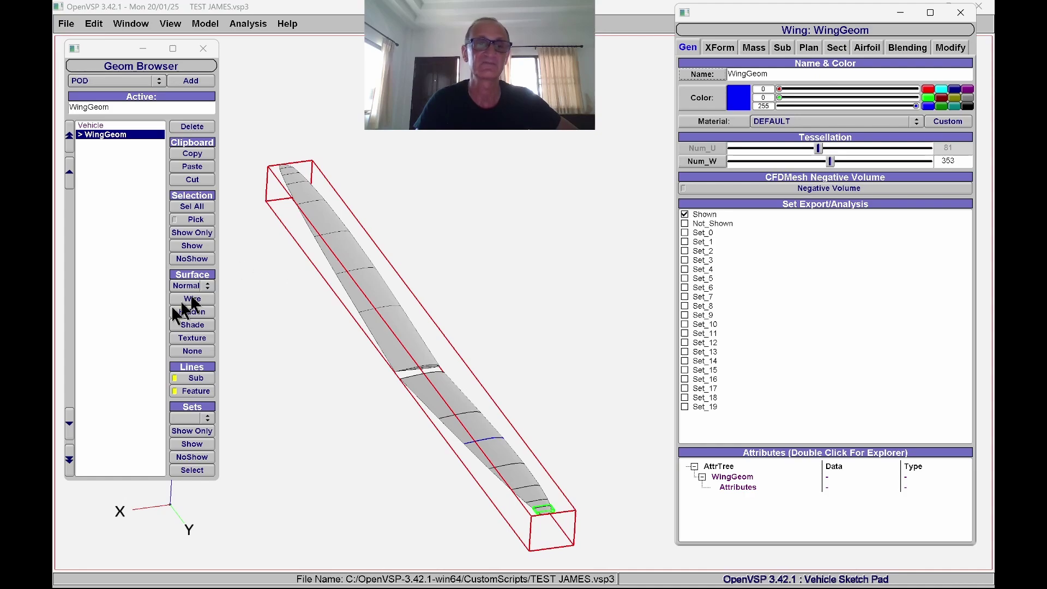
Display the wing as a wireframe and inspect its mesh closely near the root.
left_click(199, 328)
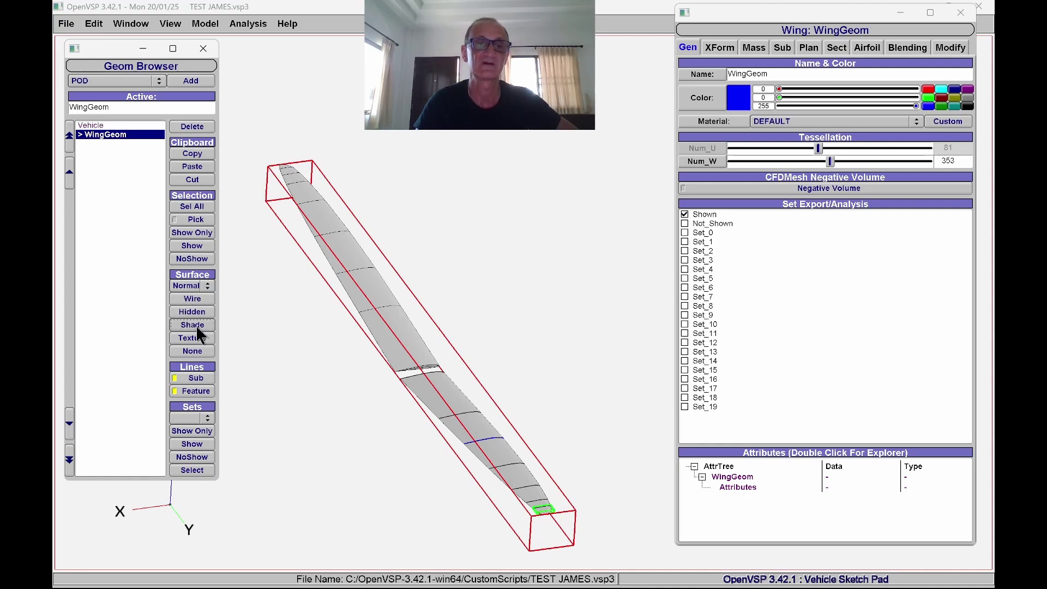
left_click(194, 300)
scroll(412, 325, "up", 5)
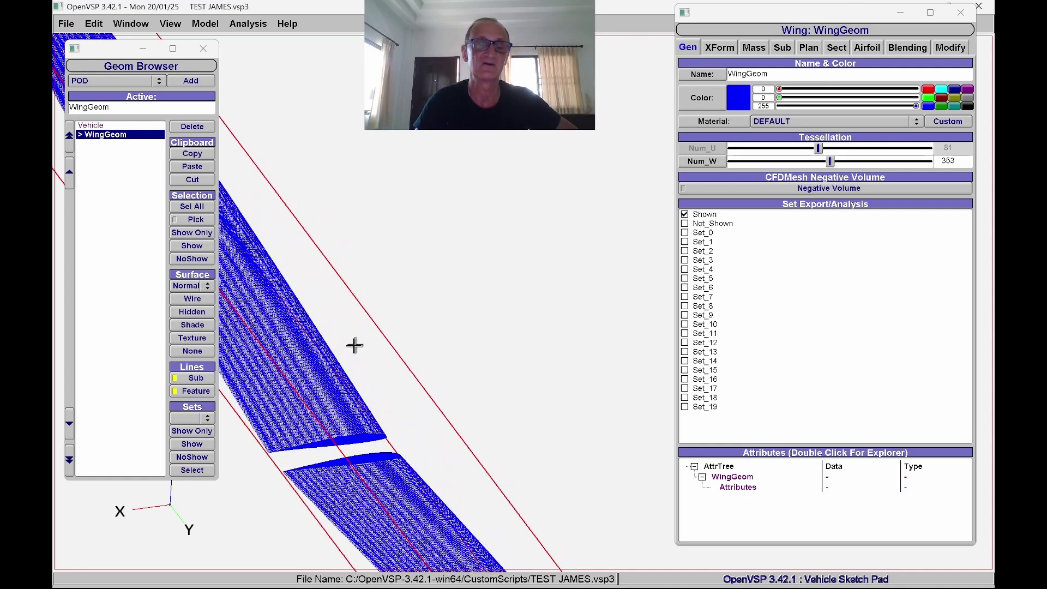
left_click_drag(354, 345, 332, 367)
middle_click_drag(305, 356, 500, 365)
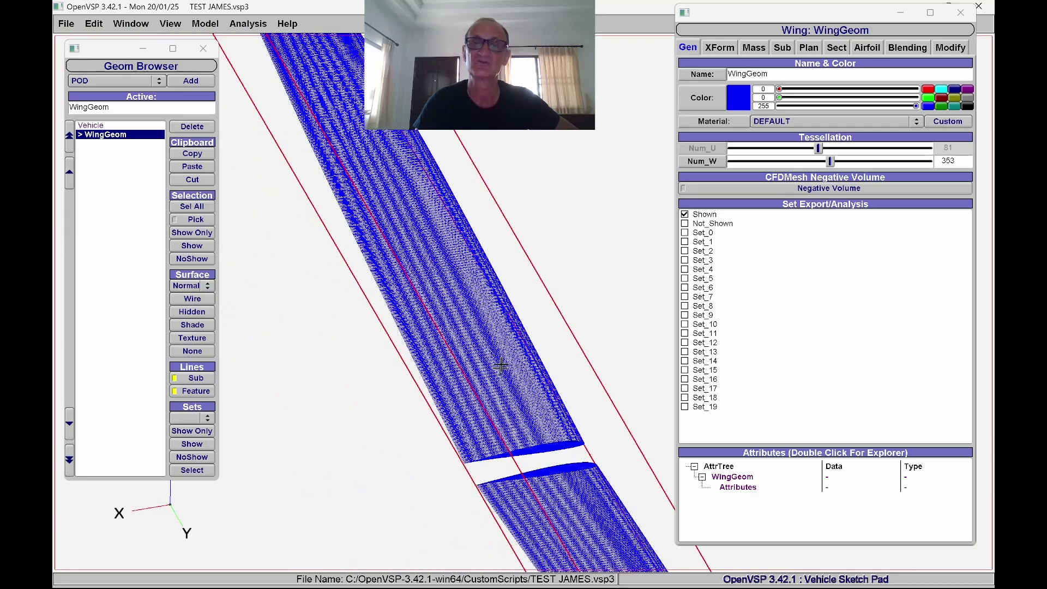
scroll(491, 361, "up", 6)
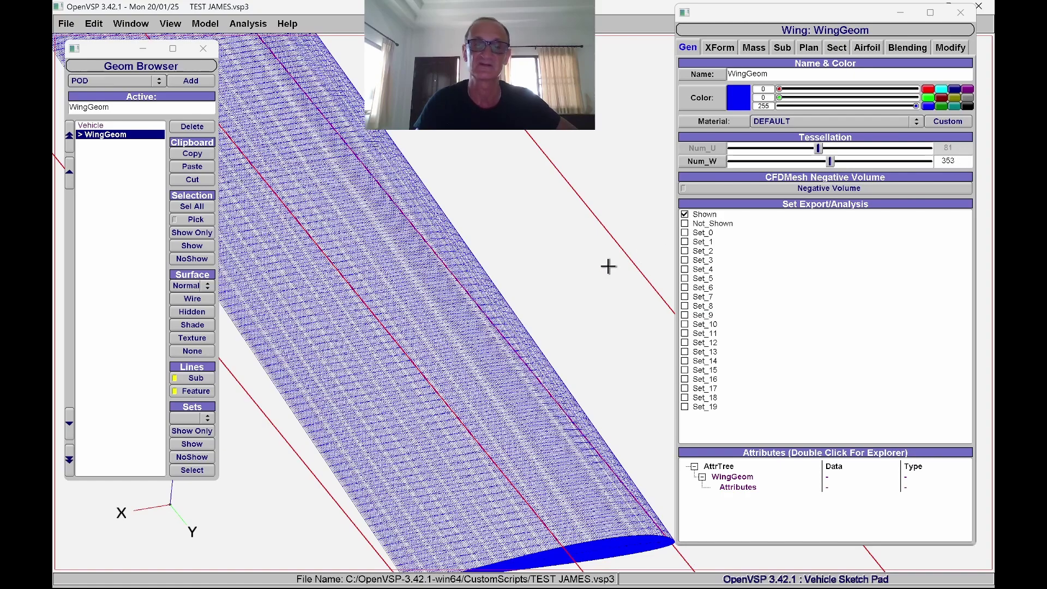
Inspect the wing's wireframe mesh and examine the interpolated cross-section counts of wing sections 7 and 8.
scroll(573, 298, "up", 2)
scroll(573, 299, "down", 4)
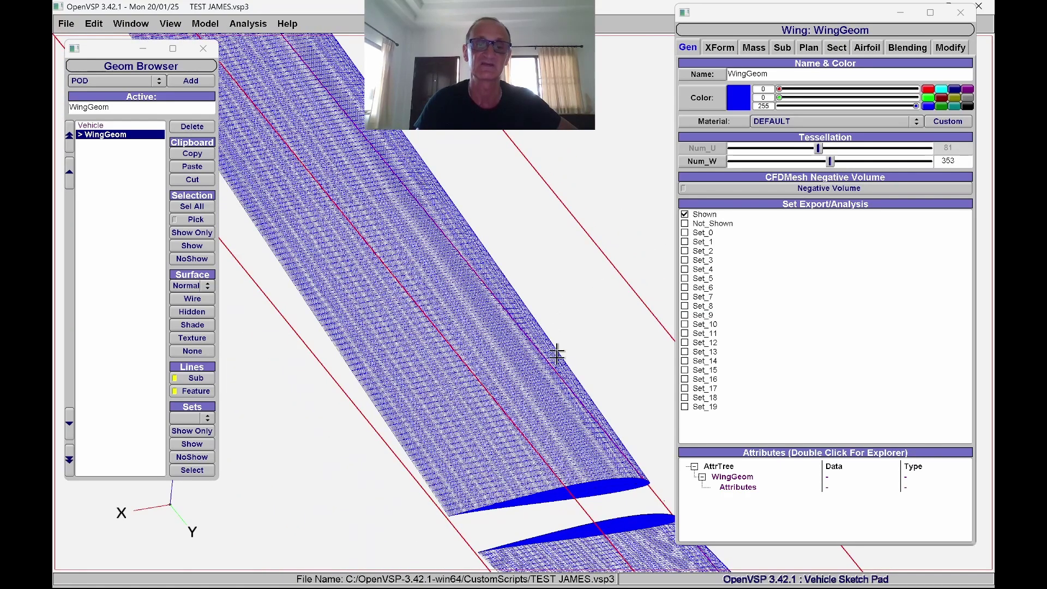
left_click_drag(548, 399, 543, 393)
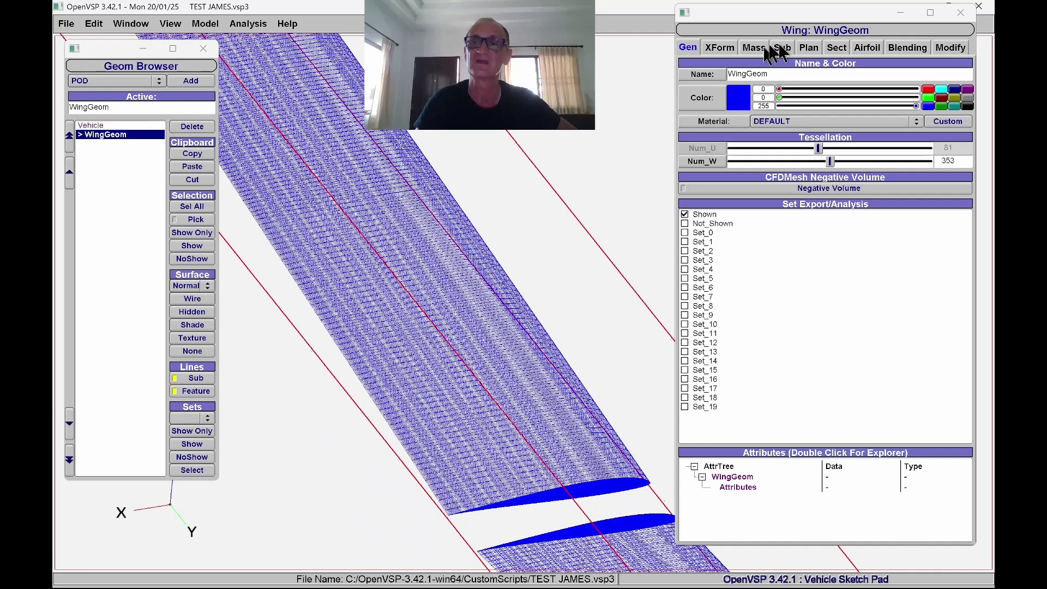
left_click(834, 49)
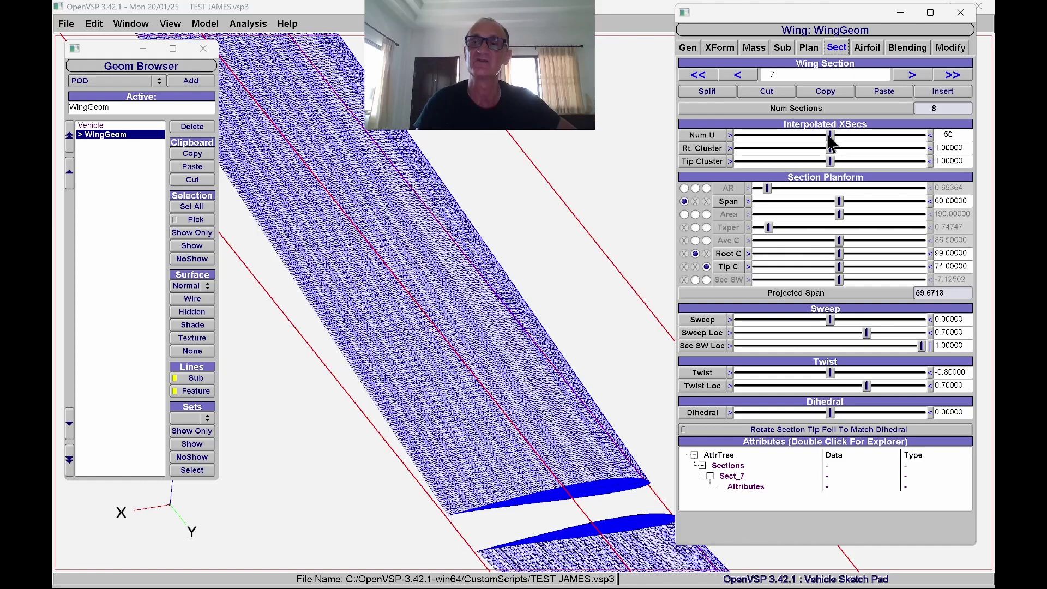
left_click(912, 75)
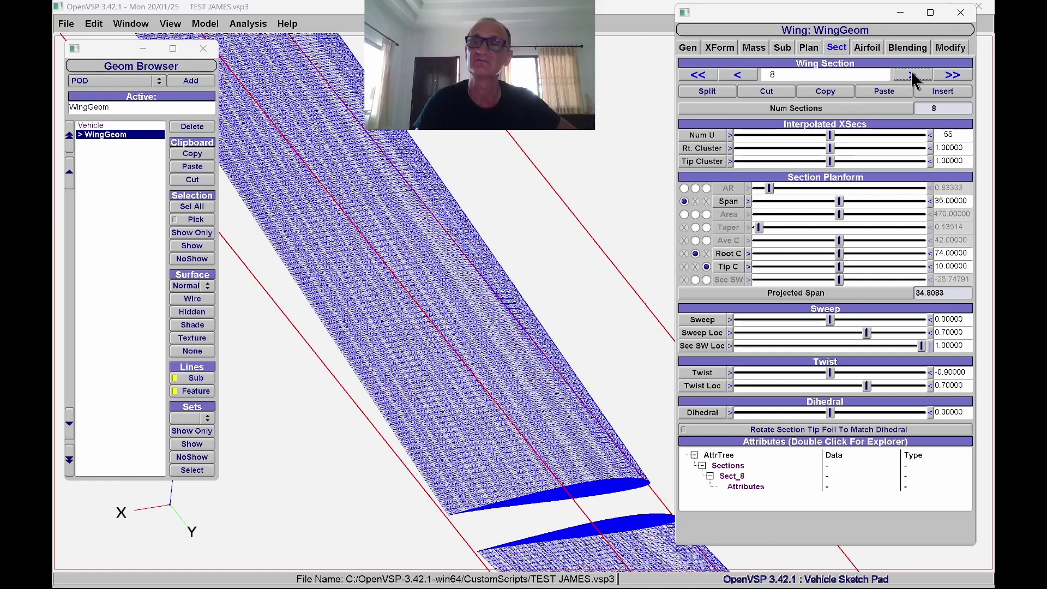
right_click_drag(663, 178, 470, 231)
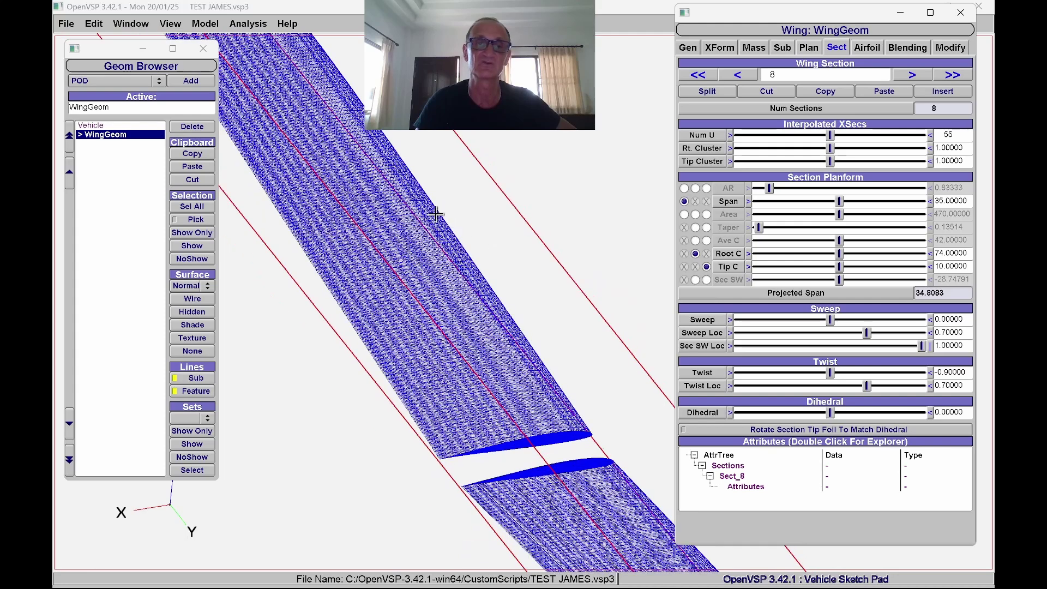
left_click_drag(436, 215, 515, 206)
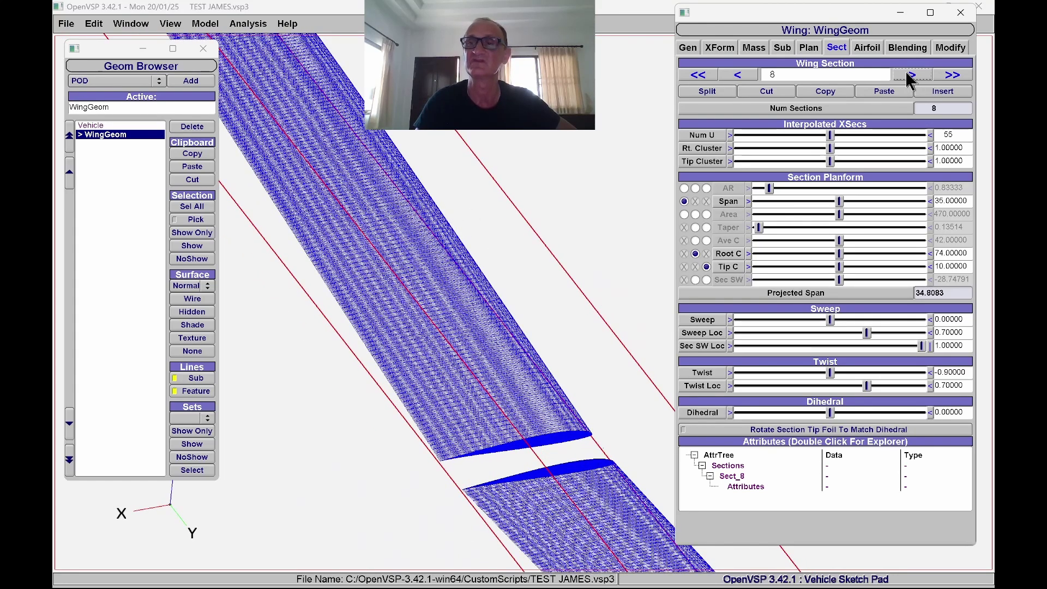
Compare the interpolated cross-section counts of the wing sections further inboard, going back from section 8.
left_click(740, 77)
left_click(740, 77)
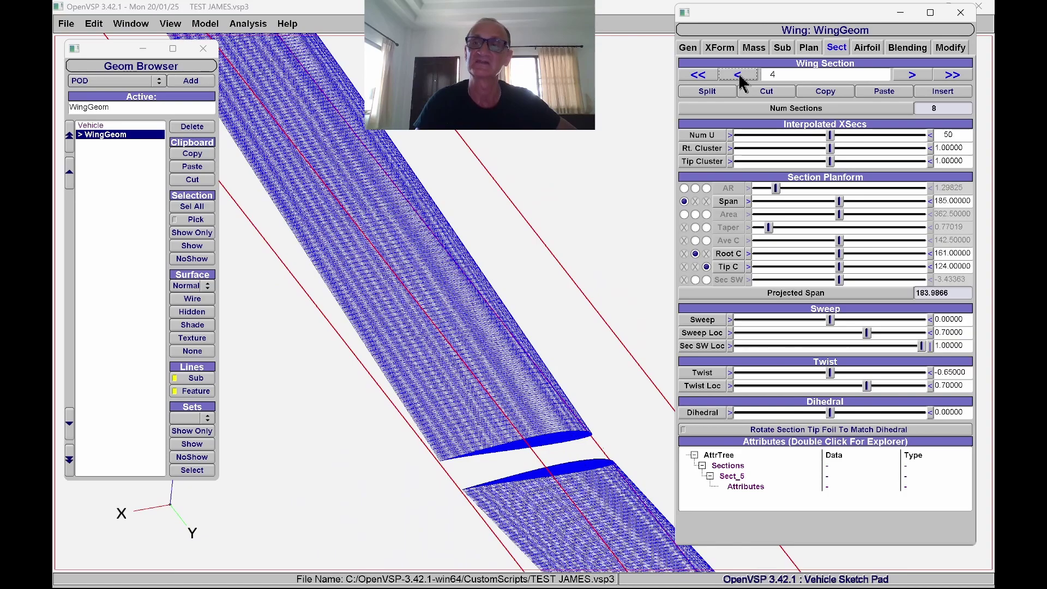
left_click(740, 77)
left_click(740, 77)
left_click(740, 77)
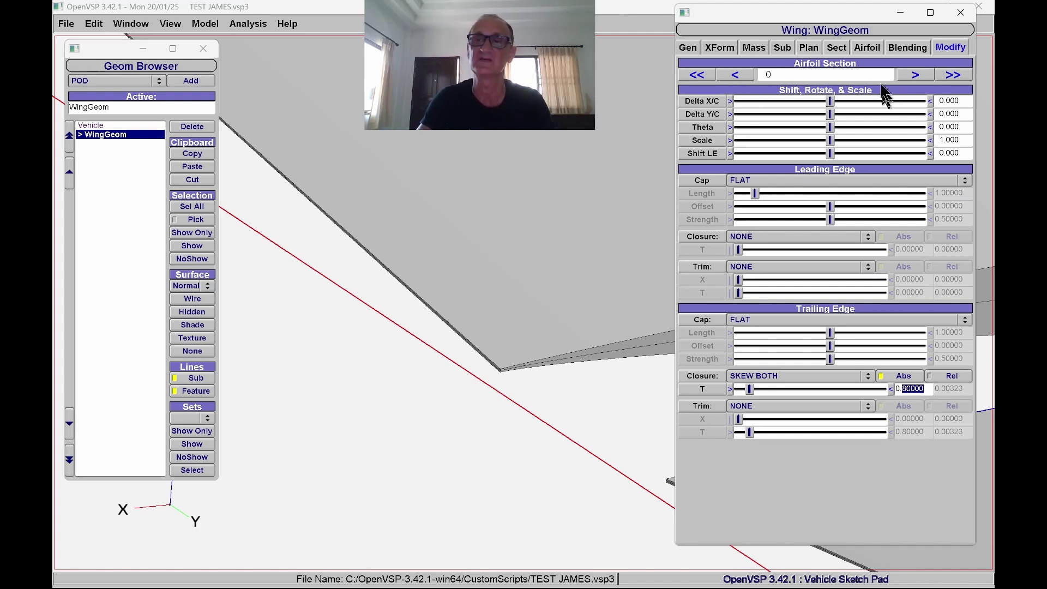
Check the trailing-edge closure of the outboard airfoil sections and set the absolute closure thickness T of airfoil section 0 to 0.4.
left_click(913, 76)
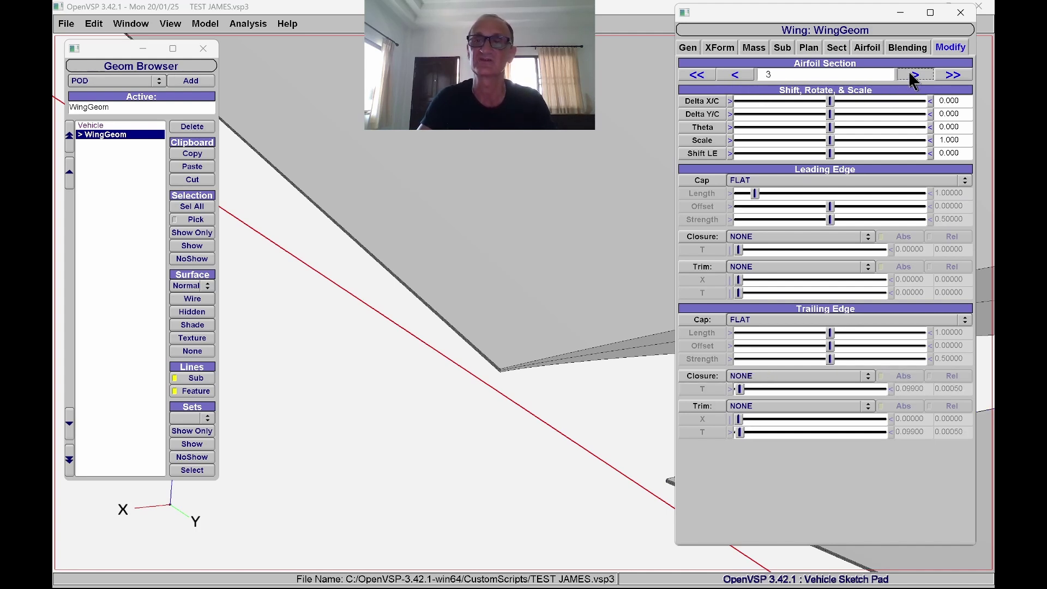
left_click(914, 77)
left_click(914, 77)
left_click(914, 77)
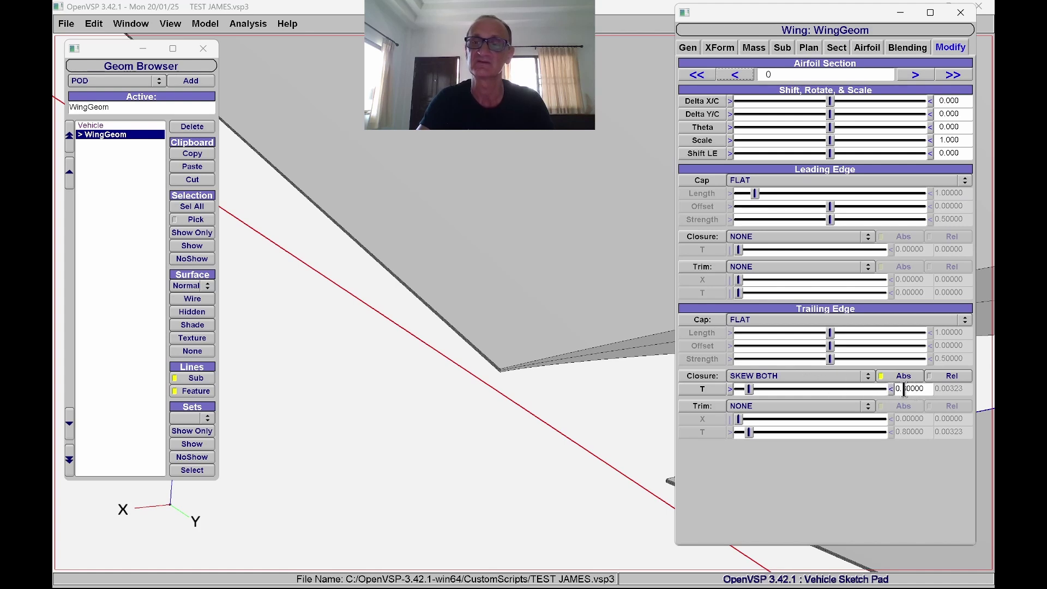
left_click_drag(903, 389, 927, 390)
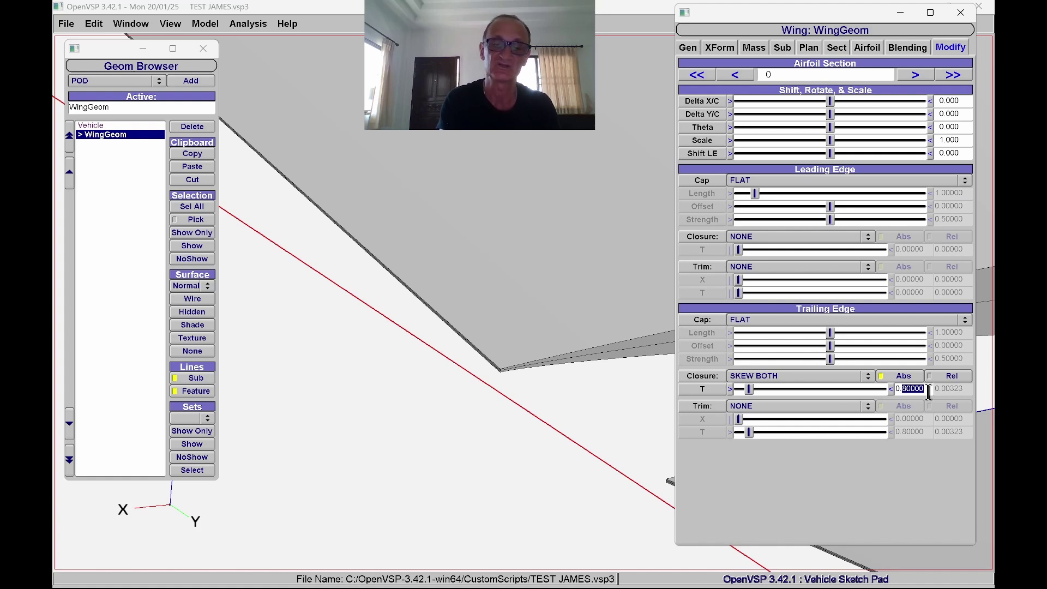
type("4")
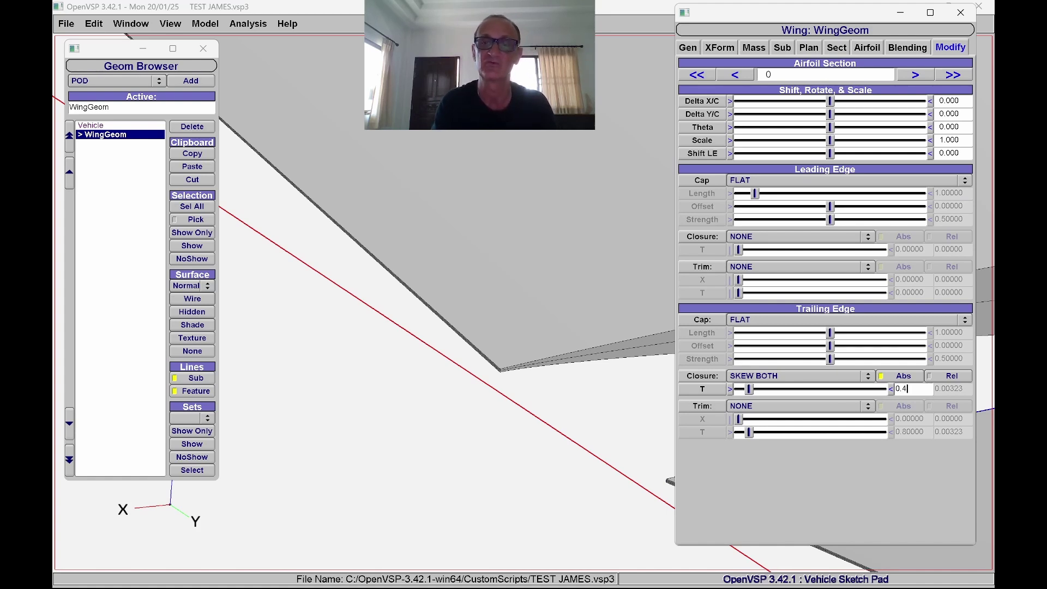
key("Return")
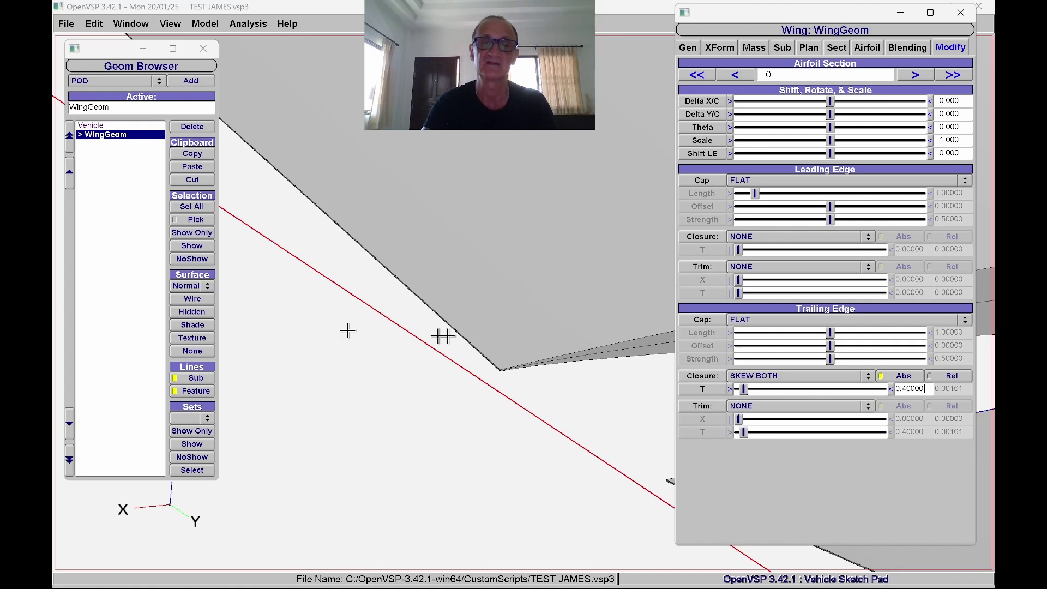
Inspect the blunt trailing edge closely at the wing root and along the adjoining panel.
left_click_drag(441, 334, 463, 400)
scroll(339, 406, "down", 2)
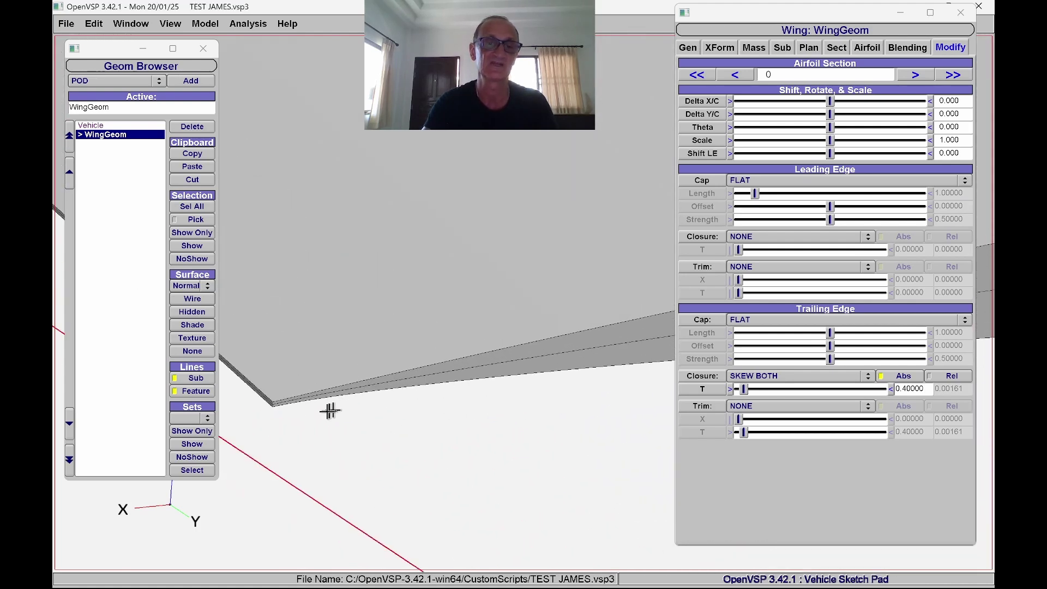
left_click_drag(299, 419, 522, 379)
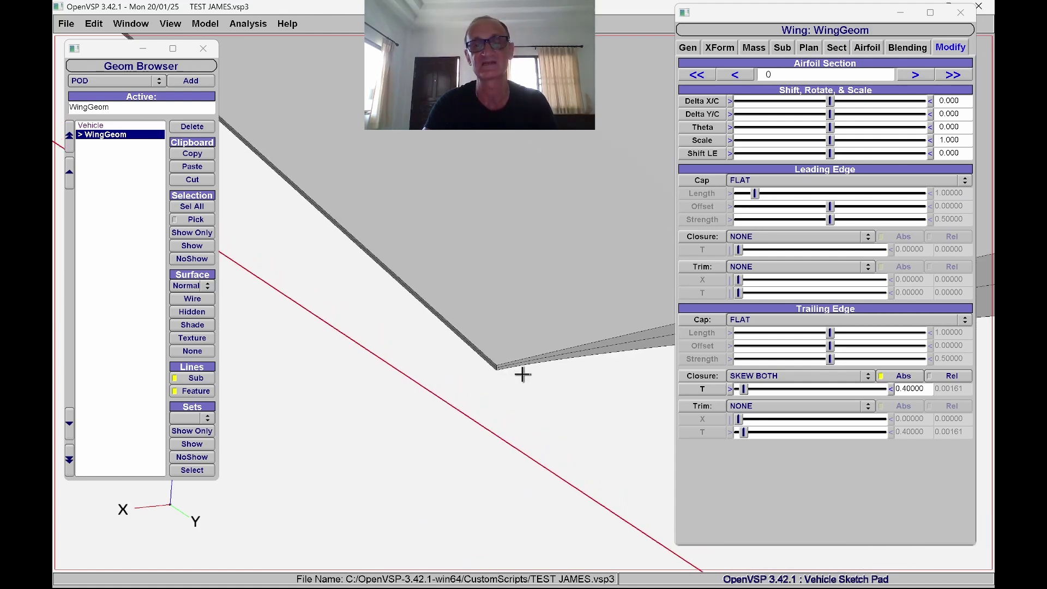
scroll(522, 374, "down", 4)
scroll(527, 324, "down", 2)
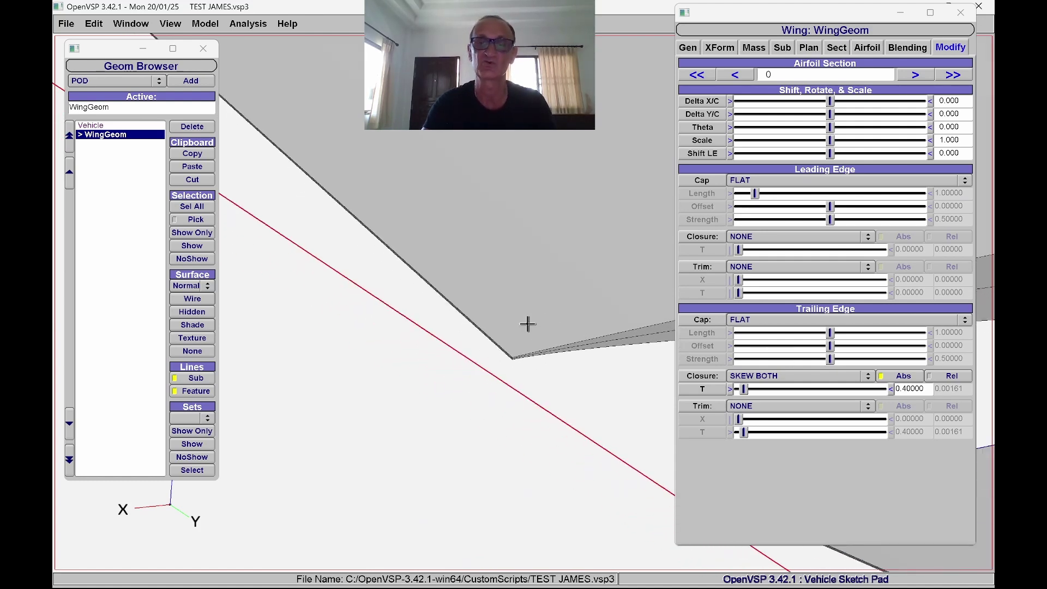
left_click_drag(439, 222, 476, 267)
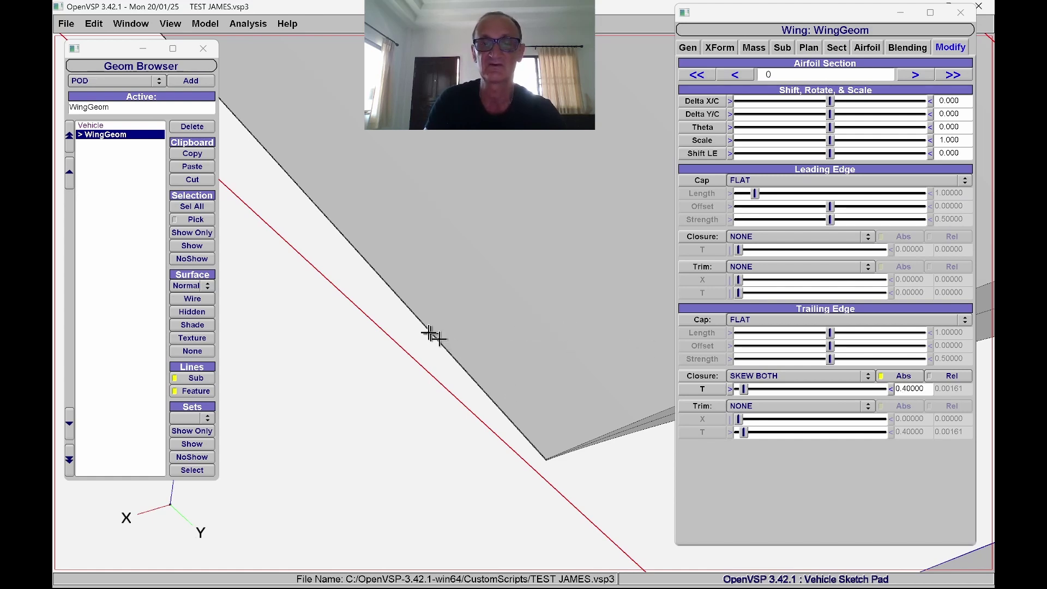
scroll(389, 194, "up", 4)
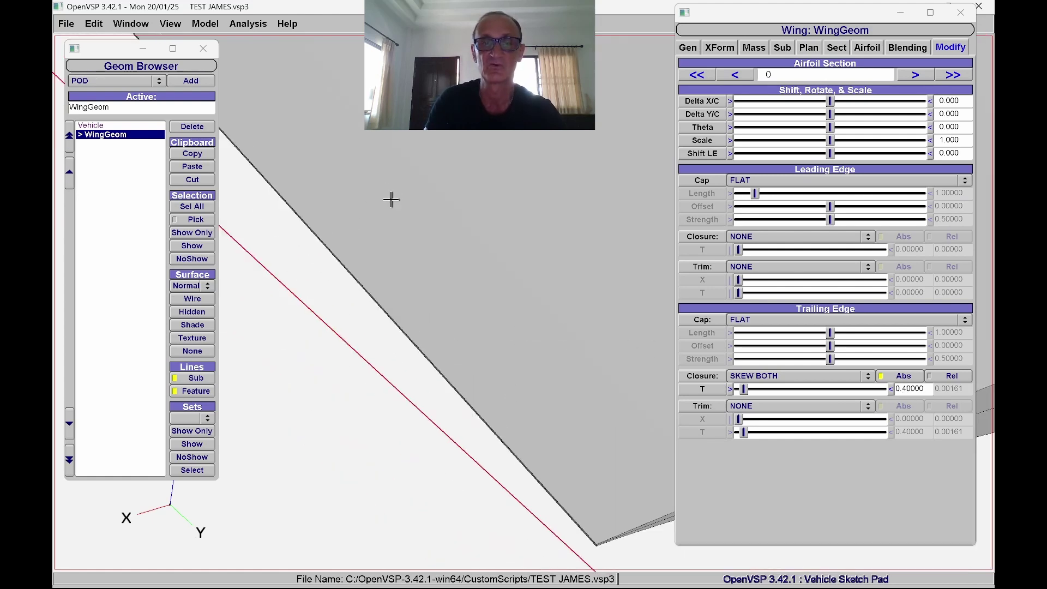
Examine the shape of the wing tip and the trailing edge along the outboard sections back towards the root.
scroll(391, 199, "down", 10)
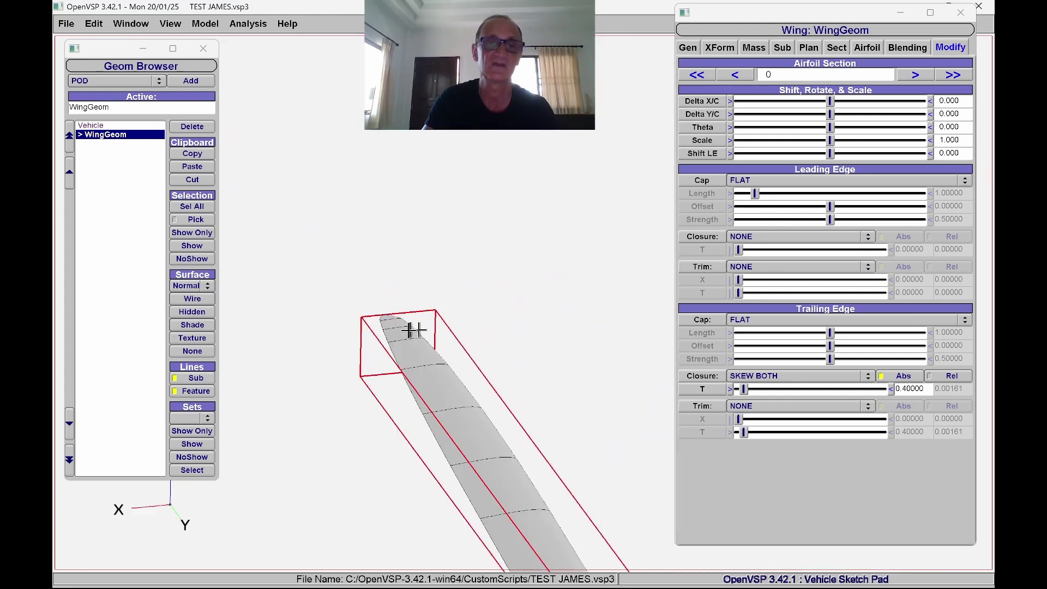
scroll(413, 330, "up", 8)
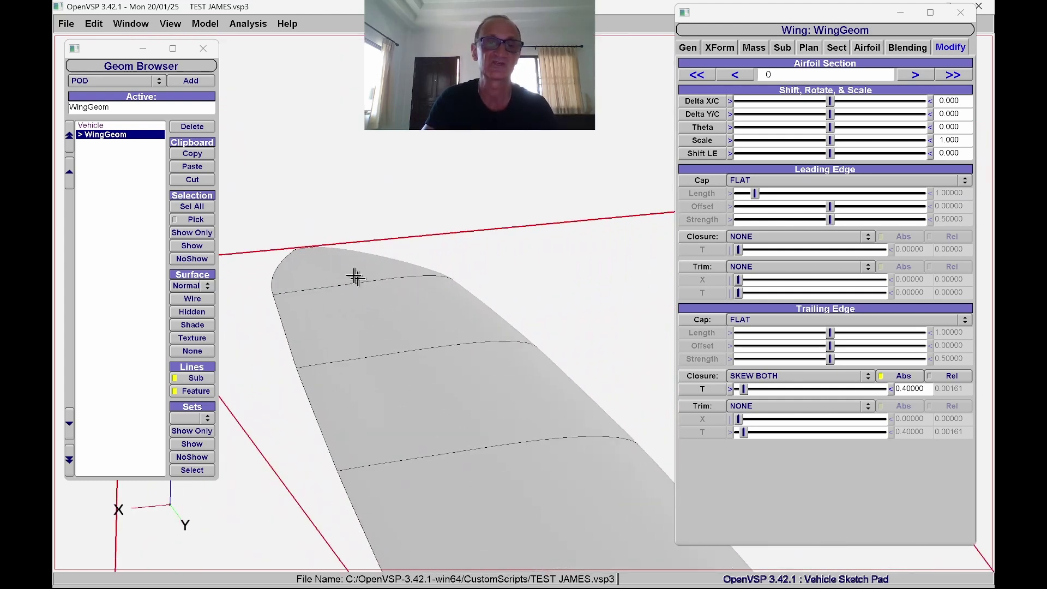
scroll(356, 277, "up", 2)
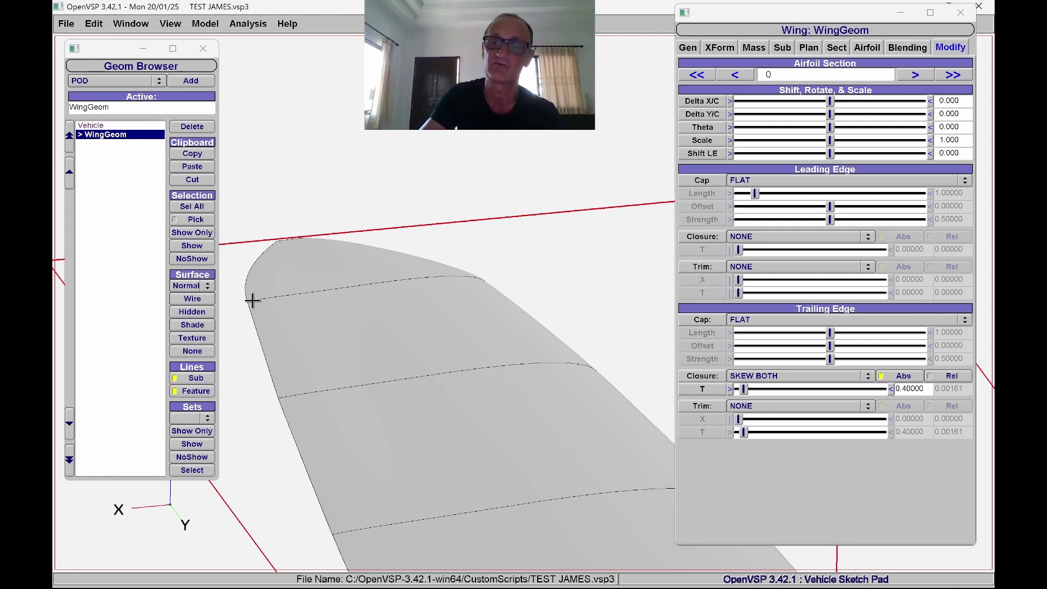
scroll(404, 369, "down", 3)
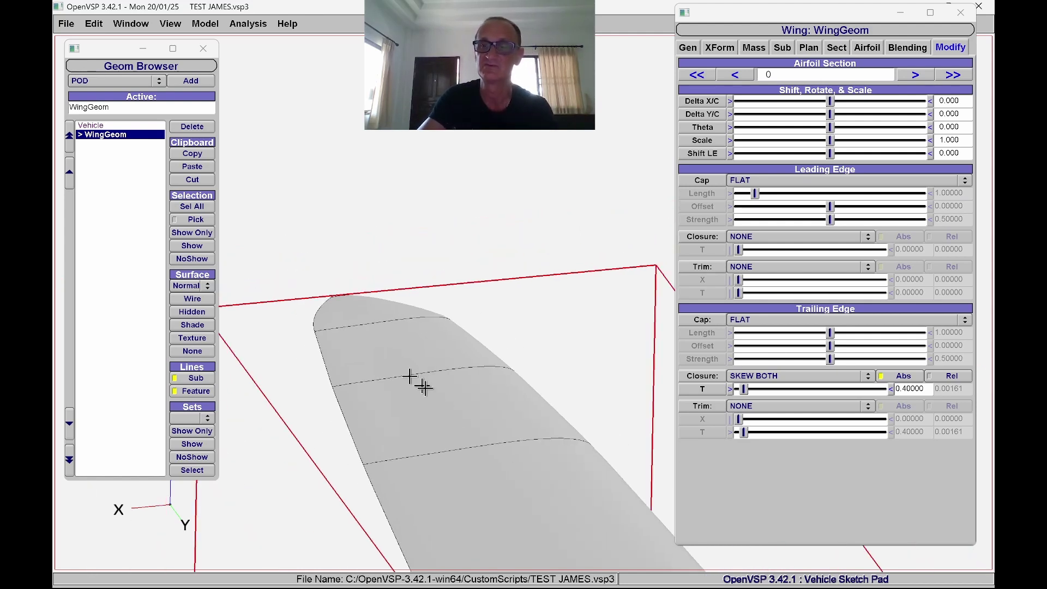
left_click_drag(501, 474, 501, 480)
scroll(500, 477, "down", 3)
middle_click_drag(500, 477, 400, 362)
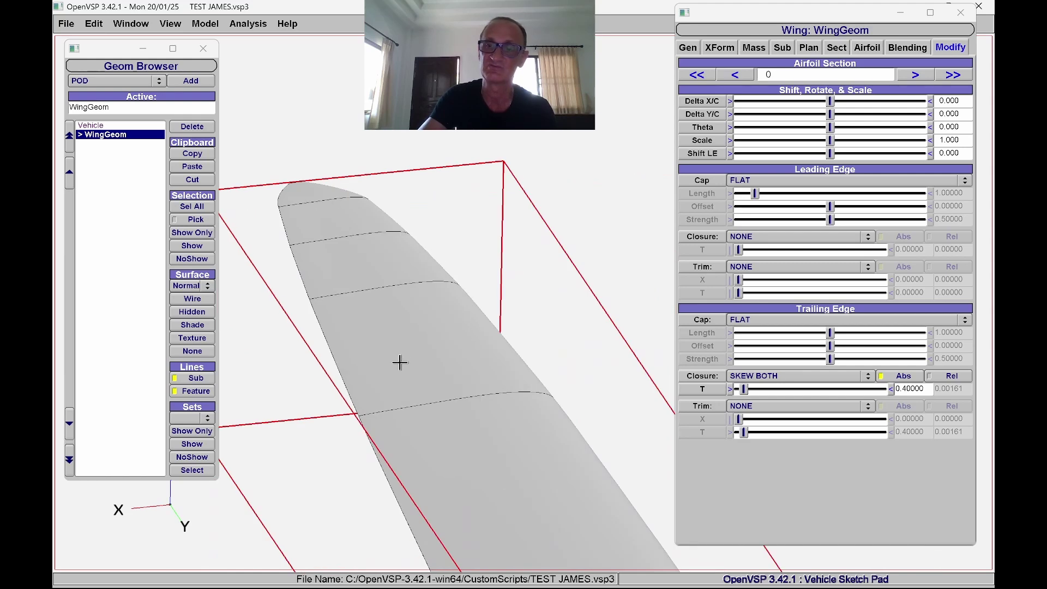
left_click_drag(438, 387, 409, 325)
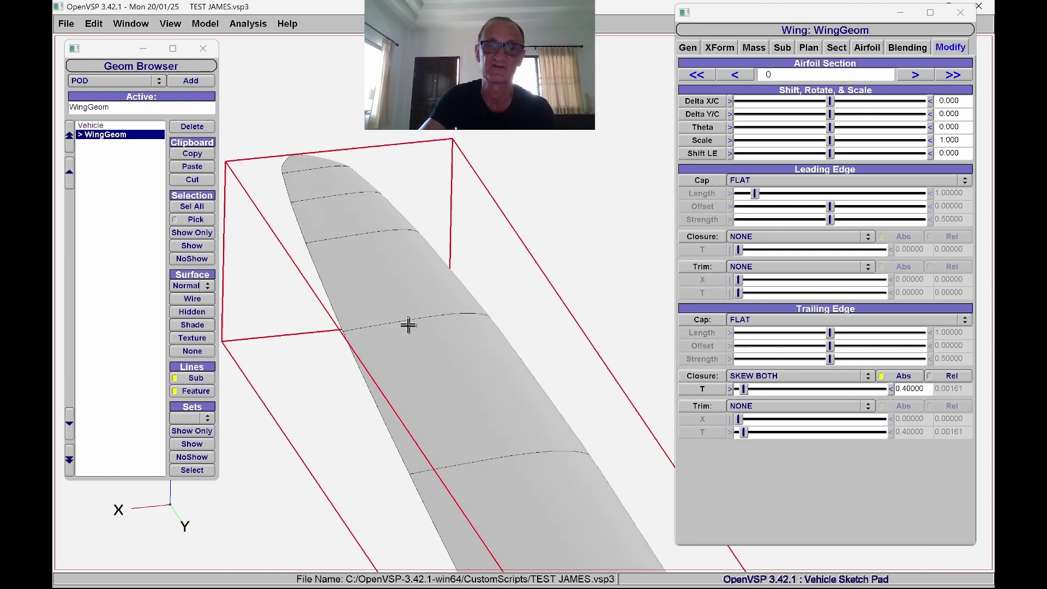
middle_click_drag(499, 426, 447, 384)
scroll(467, 369, "down", 3)
mouse_move(468, 369)
left_mouse_down()
mouse_move(431, 341)
mouse_move(510, 416)
mouse_move(395, 267)
mouse_move(452, 360)
left_mouse_up()
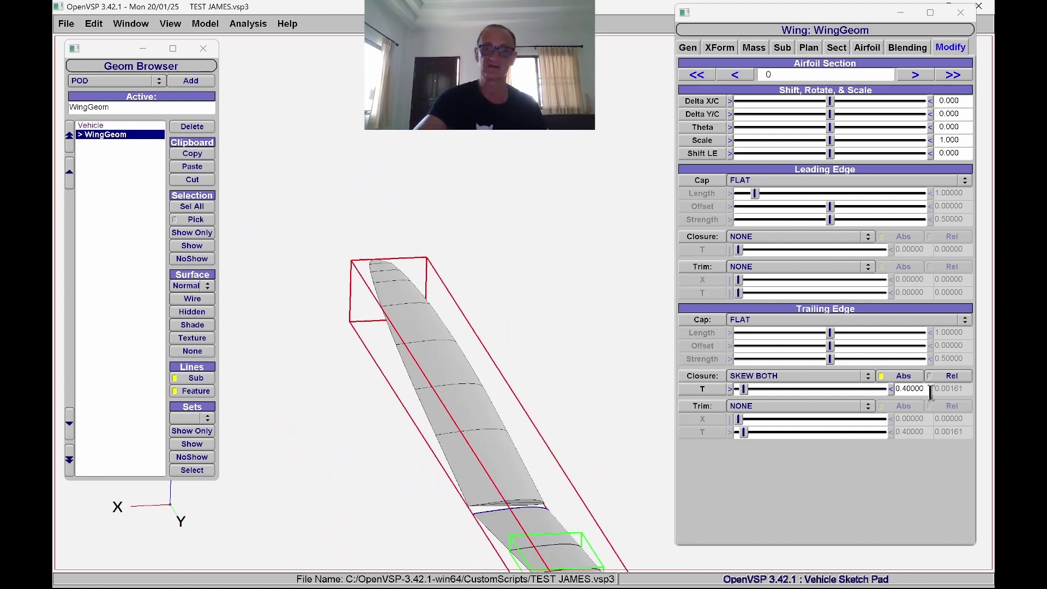
Examine the thickness of the root airfoil's trailing edge in close-up from several angles.
scroll(536, 451, "up", 6)
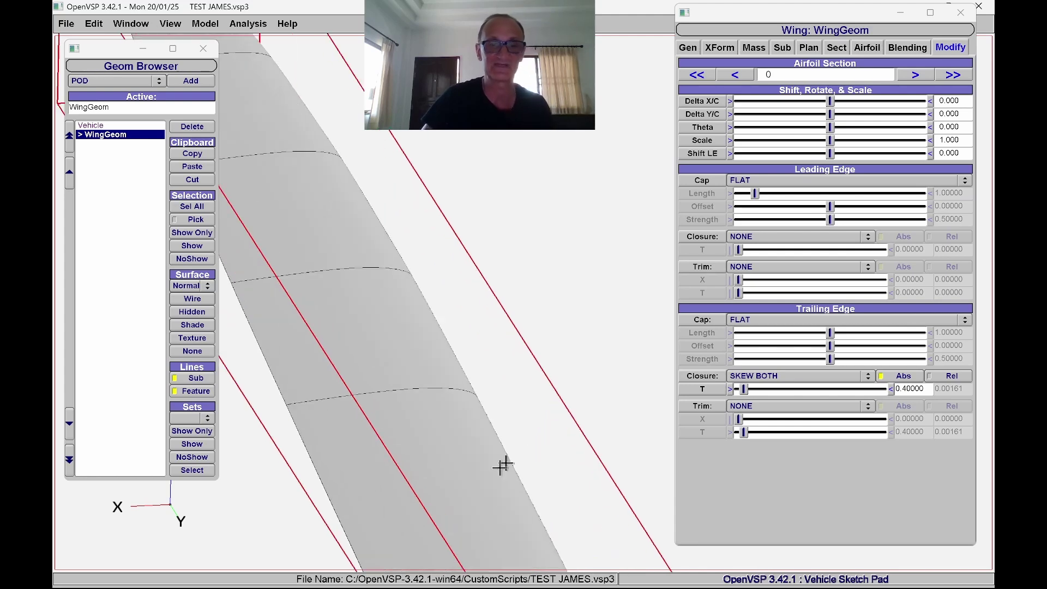
middle_click_drag(484, 502, 578, 360)
scroll(491, 435, "up", 6)
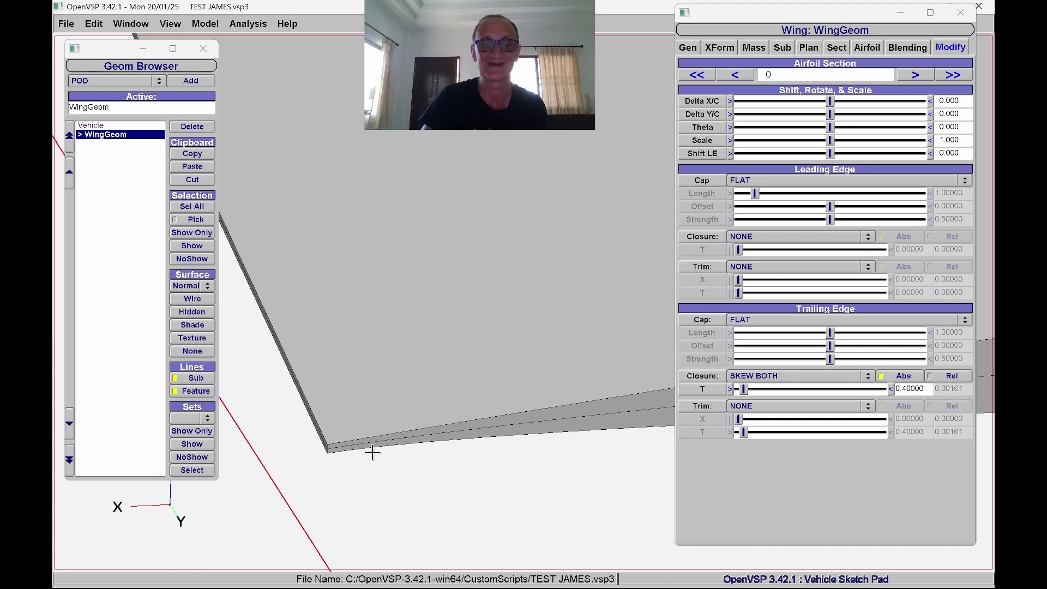
left_click_drag(352, 447, 320, 454)
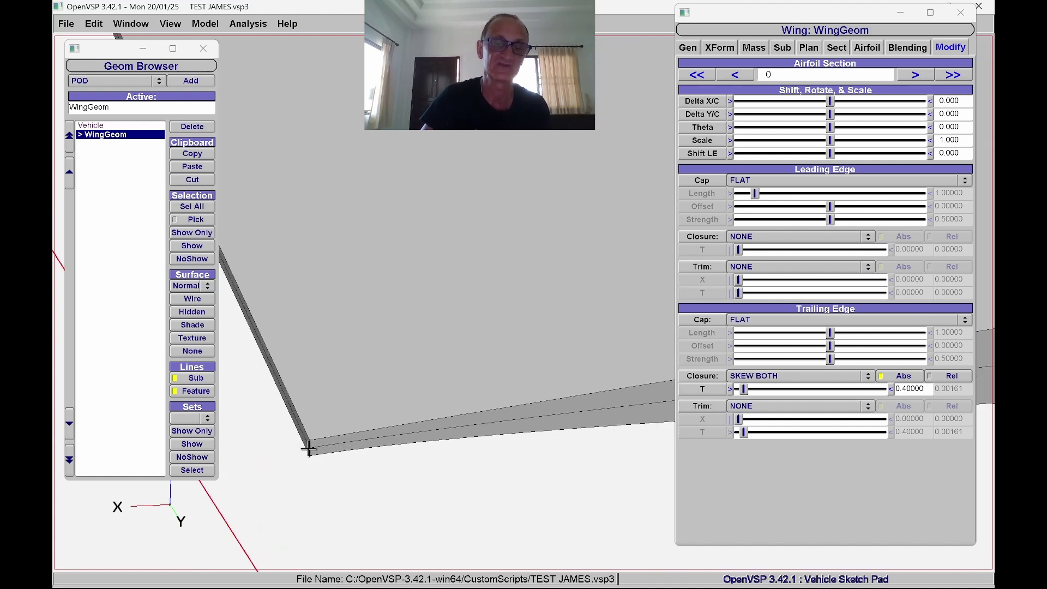
scroll(449, 447, "down", 2)
left_click_drag(528, 463, 564, 415)
left_click_drag(630, 347, 585, 393)
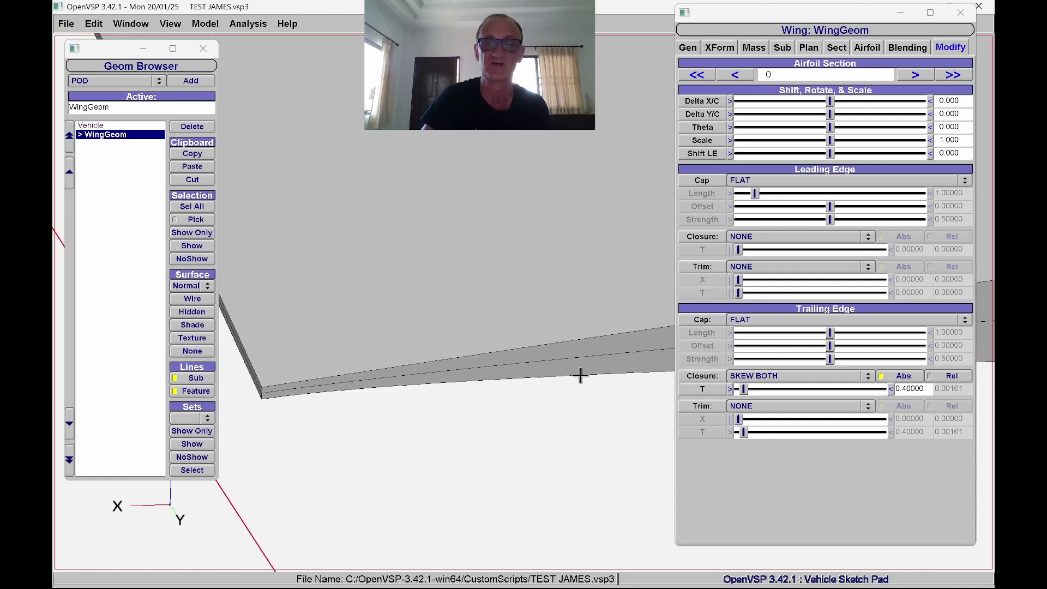
scroll(580, 375, "down", 2)
scroll(580, 377, "up", 1)
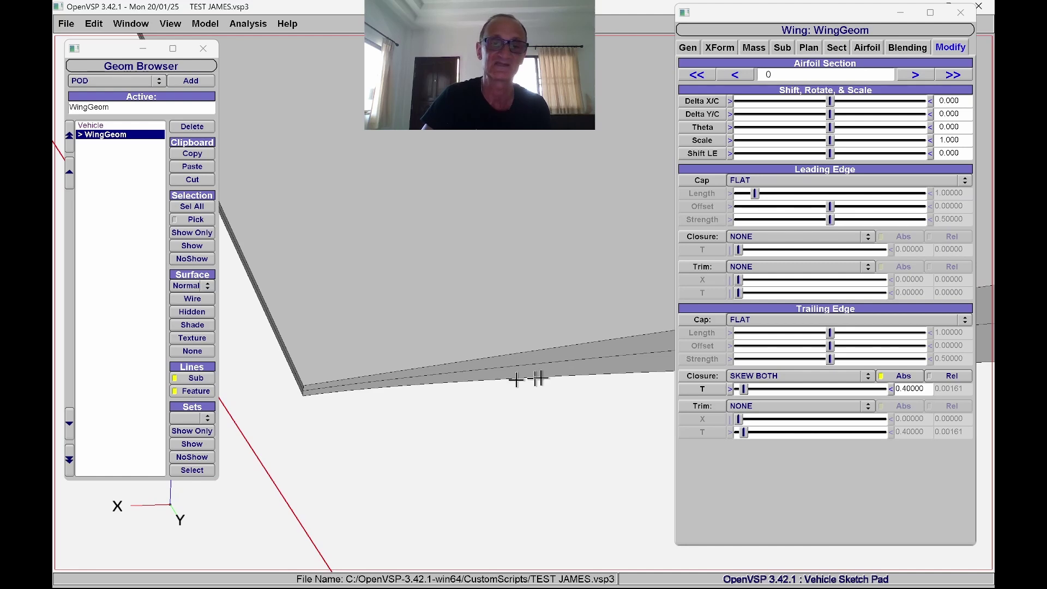
left_click_drag(516, 380, 507, 351)
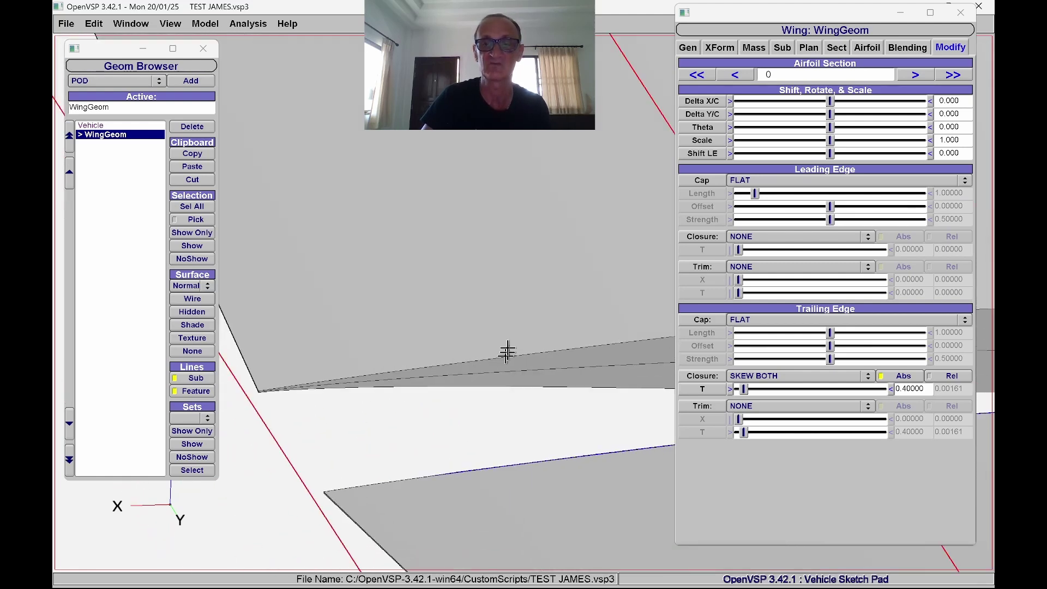
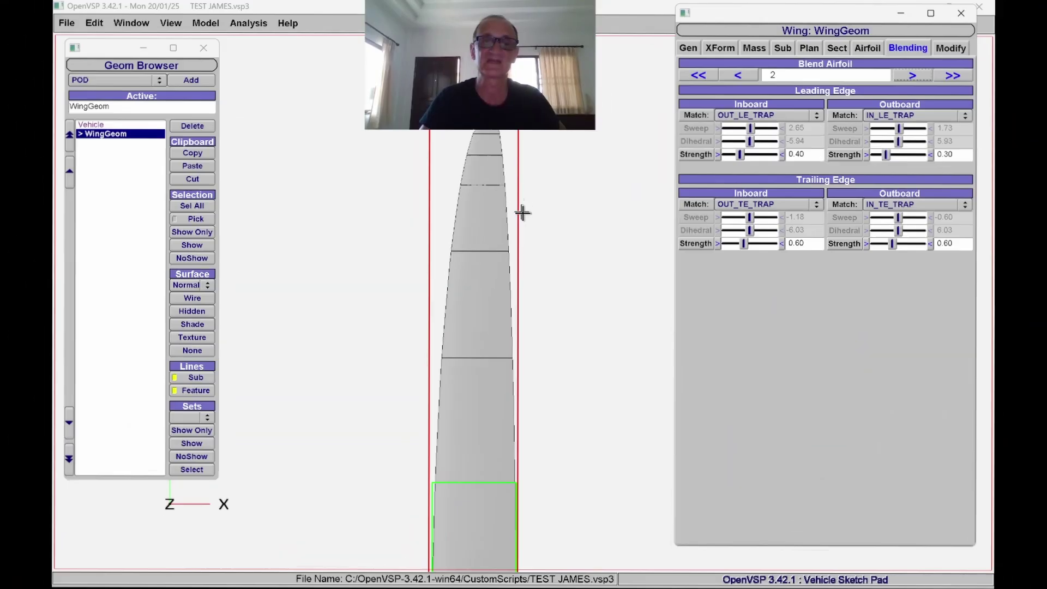
Compare the blend settings of airfoils 0 to 2 with the wing's leading- and trailing-edge outline seen from above.
scroll(531, 252, "up", 2)
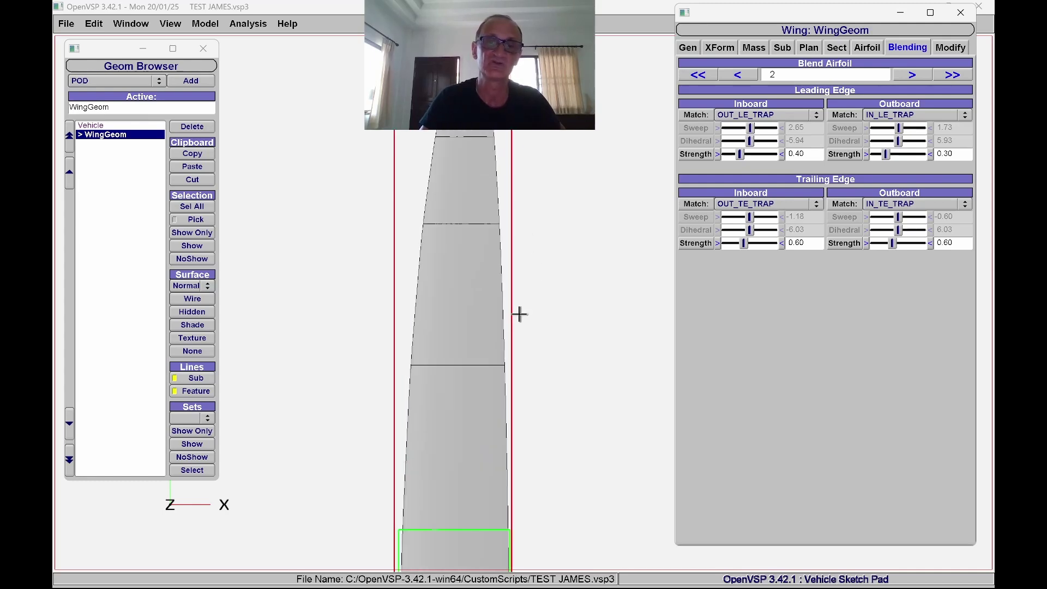
scroll(544, 421, "down", 2)
right_click_drag(536, 444, 527, 425)
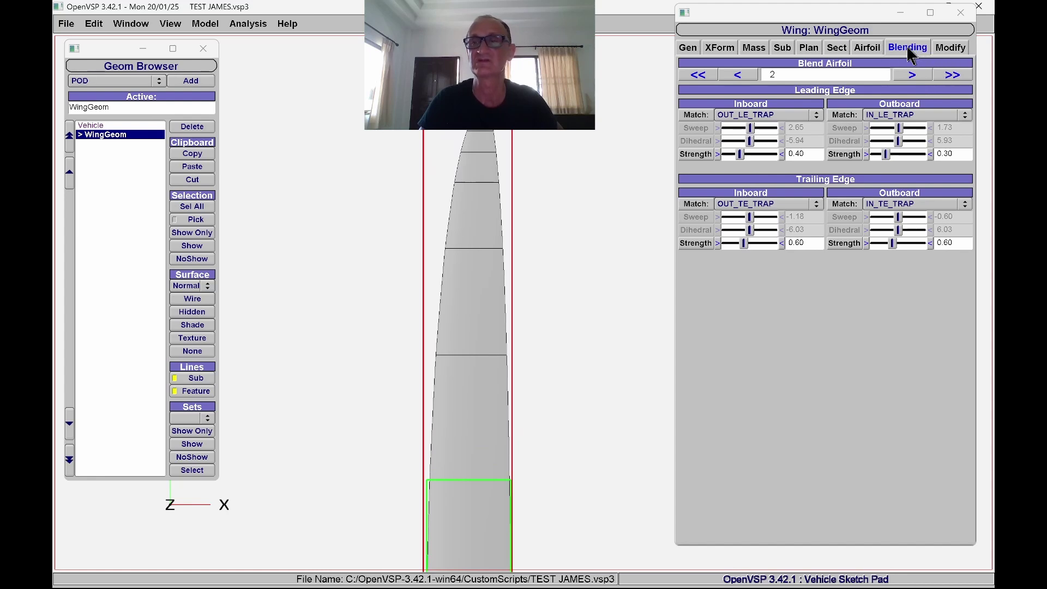
left_click(738, 74)
left_click(738, 75)
left_click(912, 76)
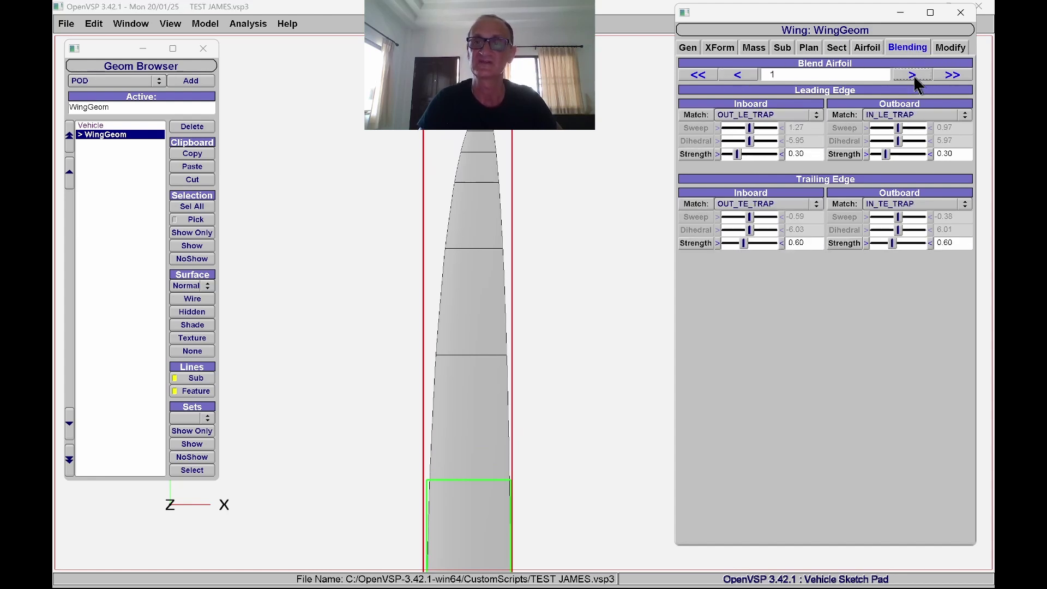
left_click(914, 77)
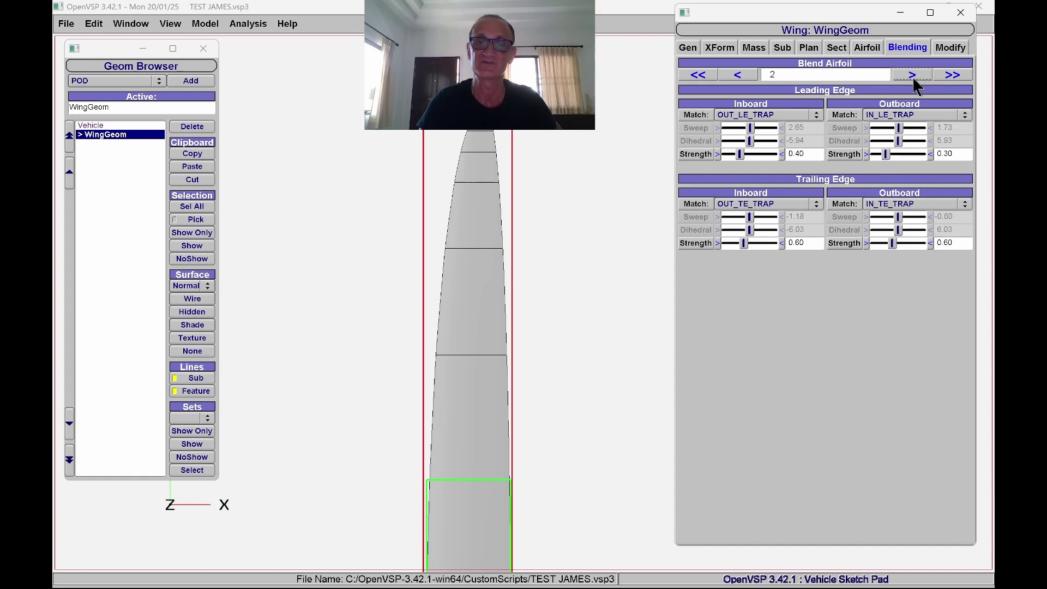
scroll(575, 259, "up", 1)
right_click_drag(531, 217, 519, 227)
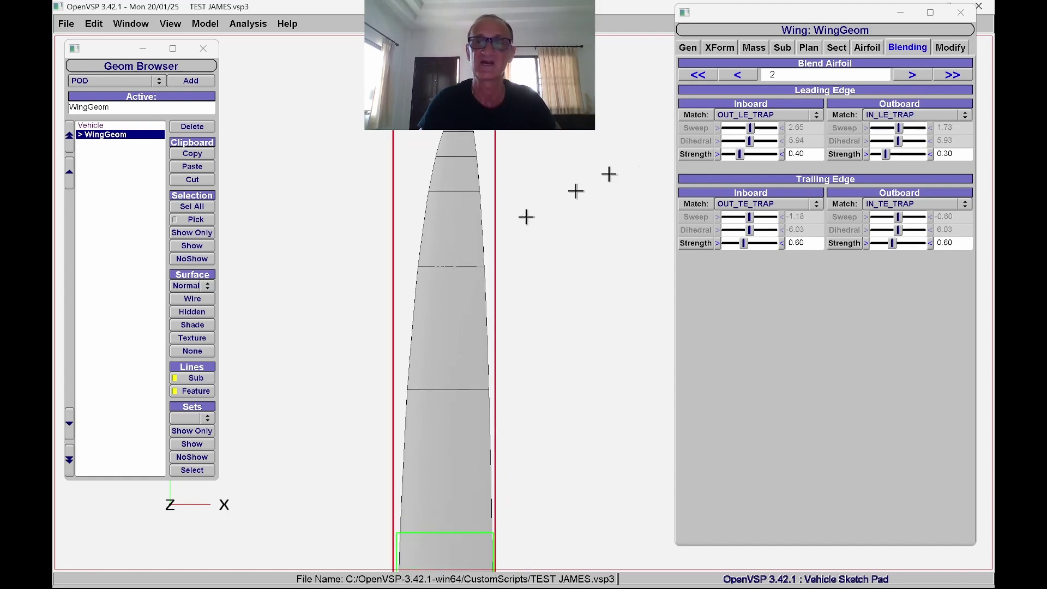
scroll(514, 232, "down", 1)
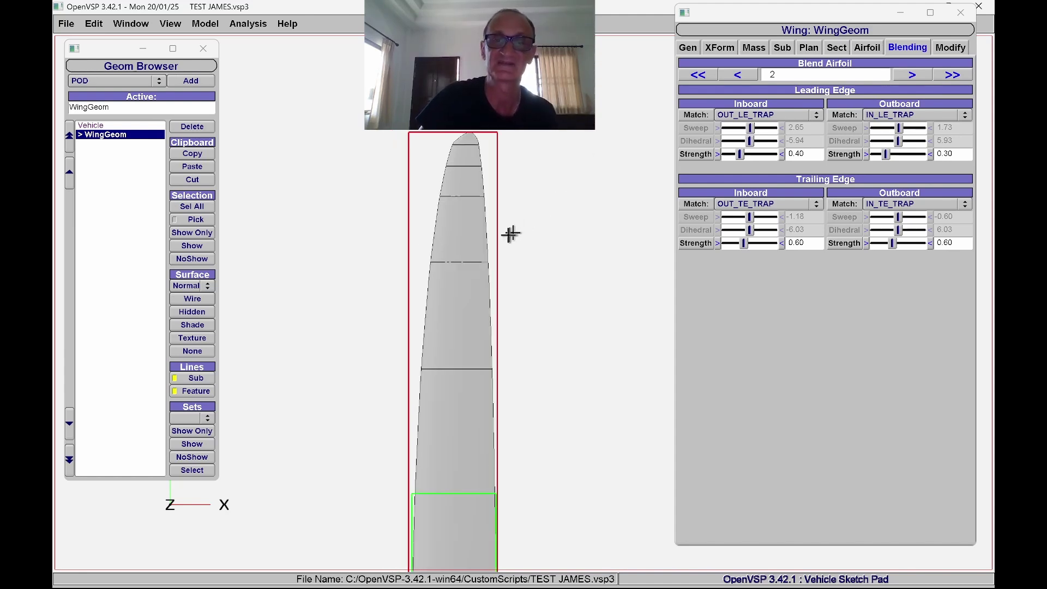
scroll(498, 238, "up", 3)
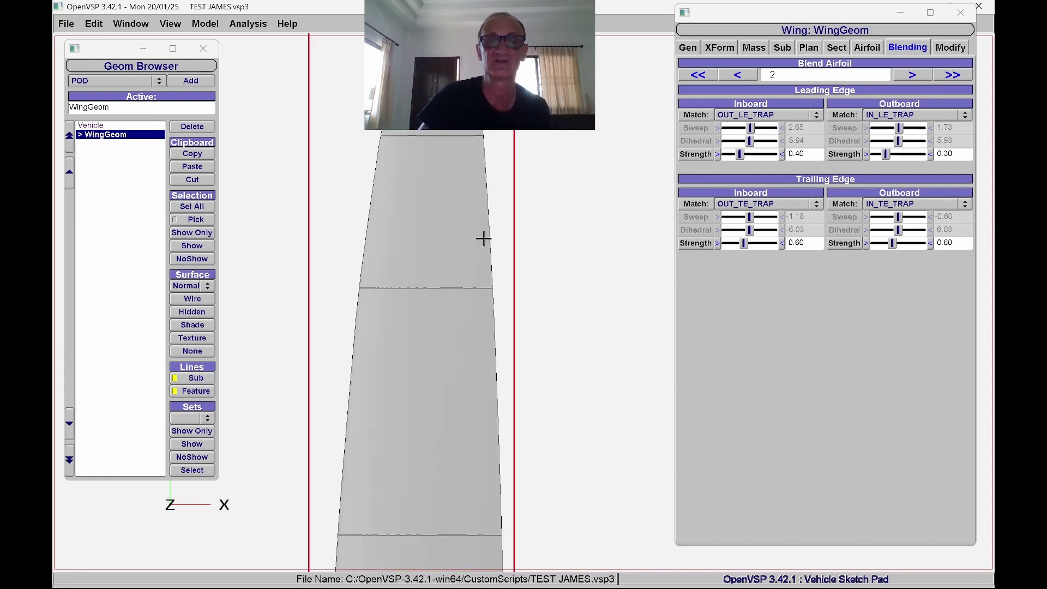
scroll(542, 166, "down", 3)
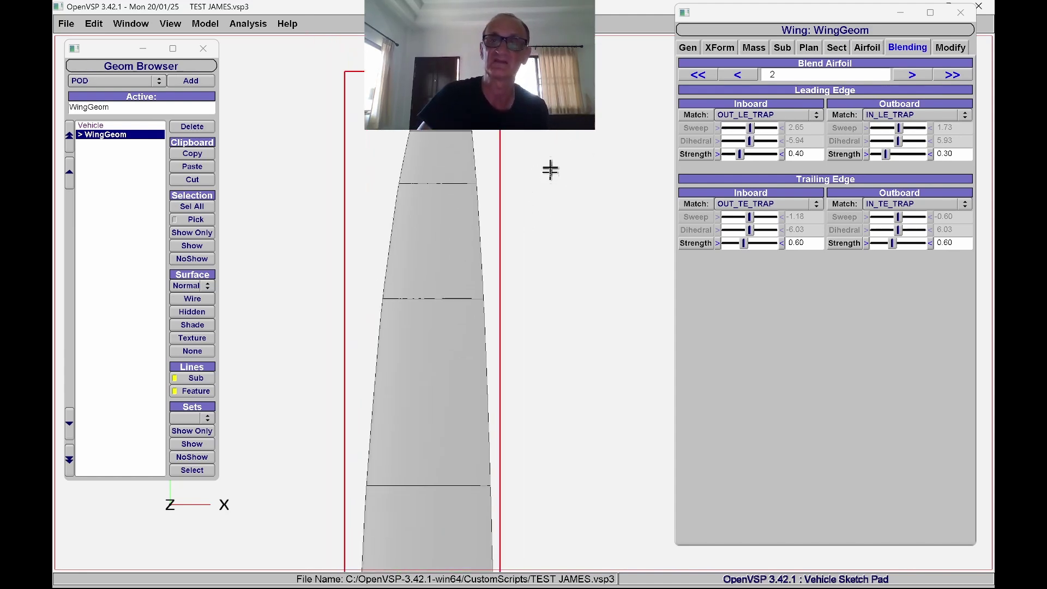
Review the blend settings from airfoil 1 outwards and examine airfoil 5's inboard and outboard trailing-edge strengths.
left_click(746, 74)
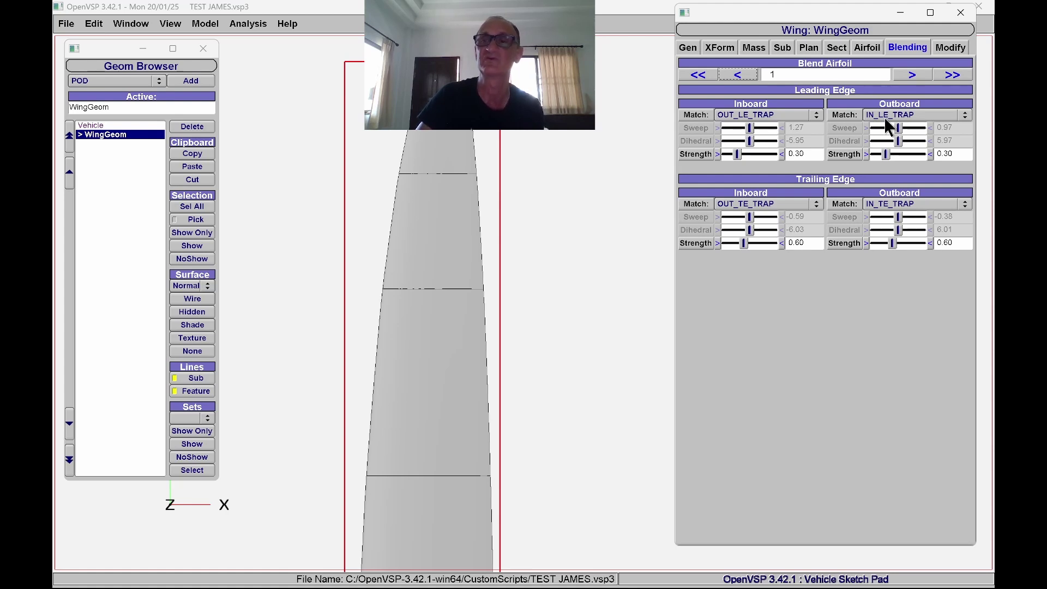
left_click(911, 77)
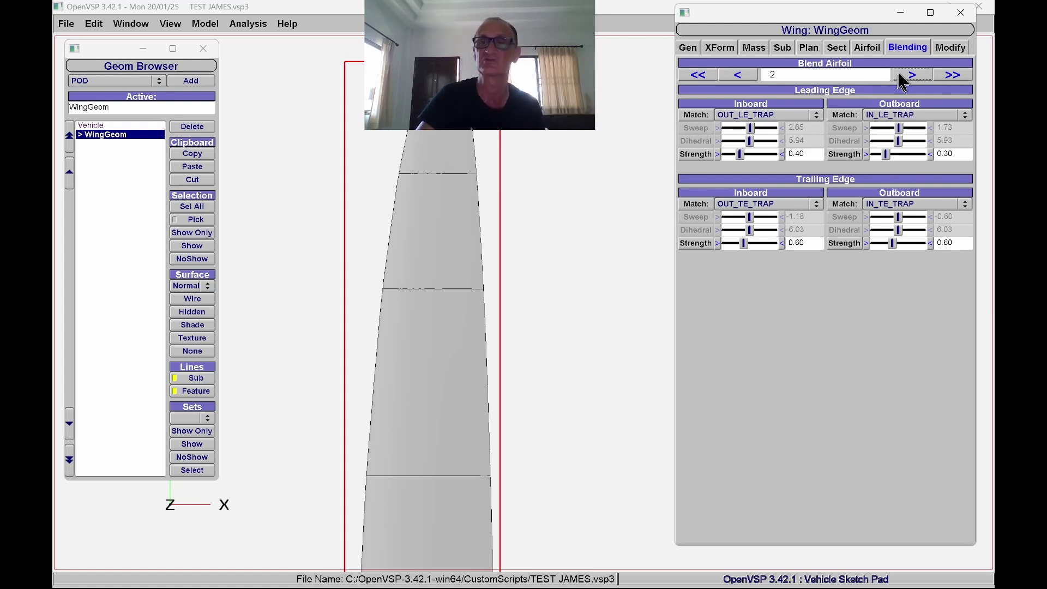
left_click(911, 77)
left_click(911, 76)
left_click(911, 76)
left_click(911, 77)
left_click_drag(561, 149, 557, 166)
left_click(744, 75)
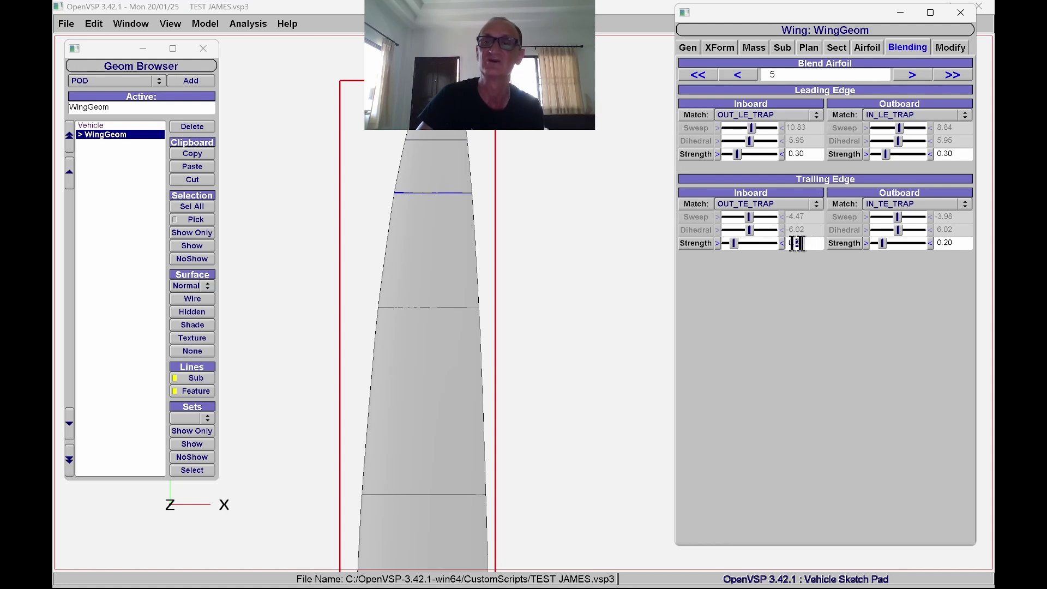
left_click_drag(963, 243, 942, 244)
Set the outboard trailing-edge strength of blend airfoil 7 at the wing tip to 1.
left_click(912, 75)
left_click(915, 78)
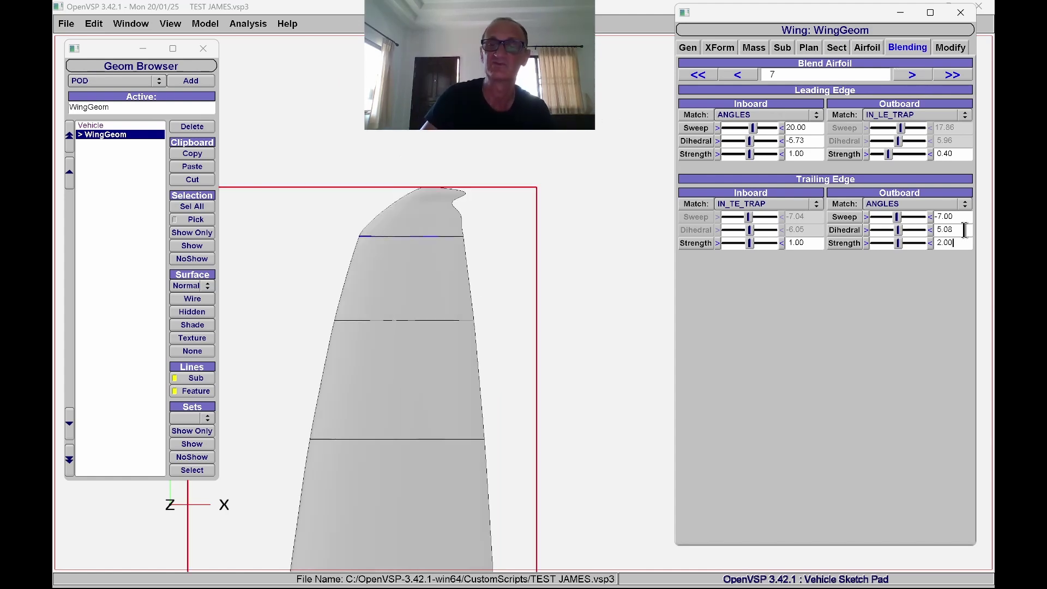
left_click_drag(965, 244, 932, 238)
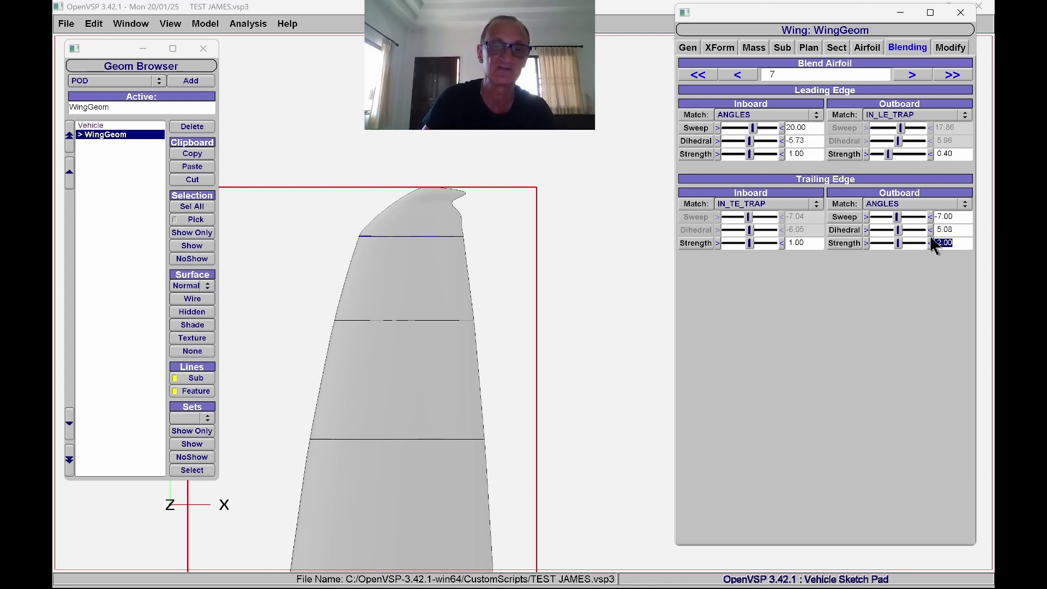
type("1")
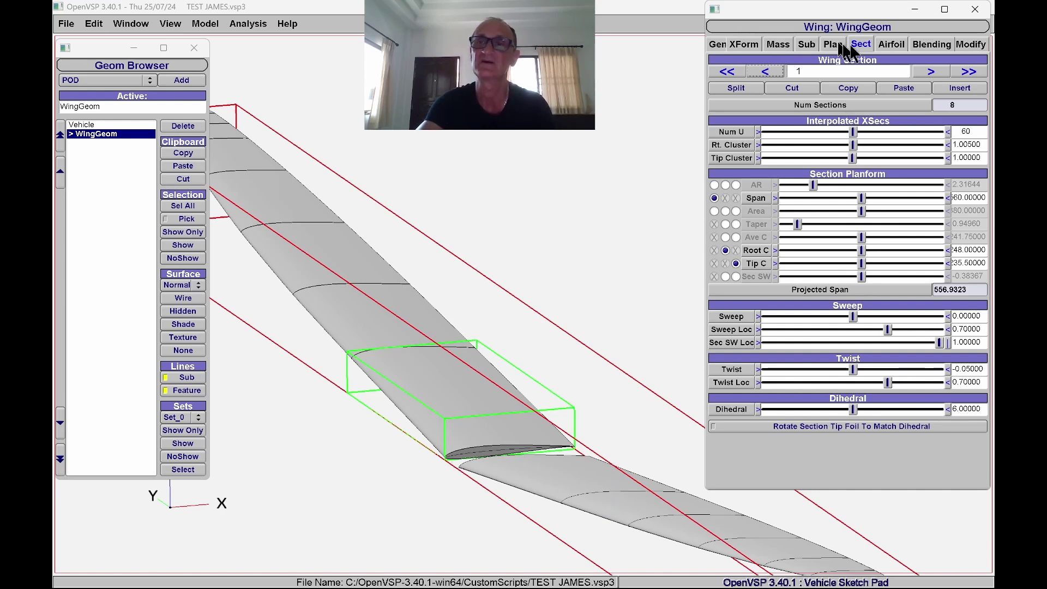
Check the dihedral of wing section 1 and try switching the wing's dihedral reference to absolute.
left_click(889, 45)
left_click(859, 45)
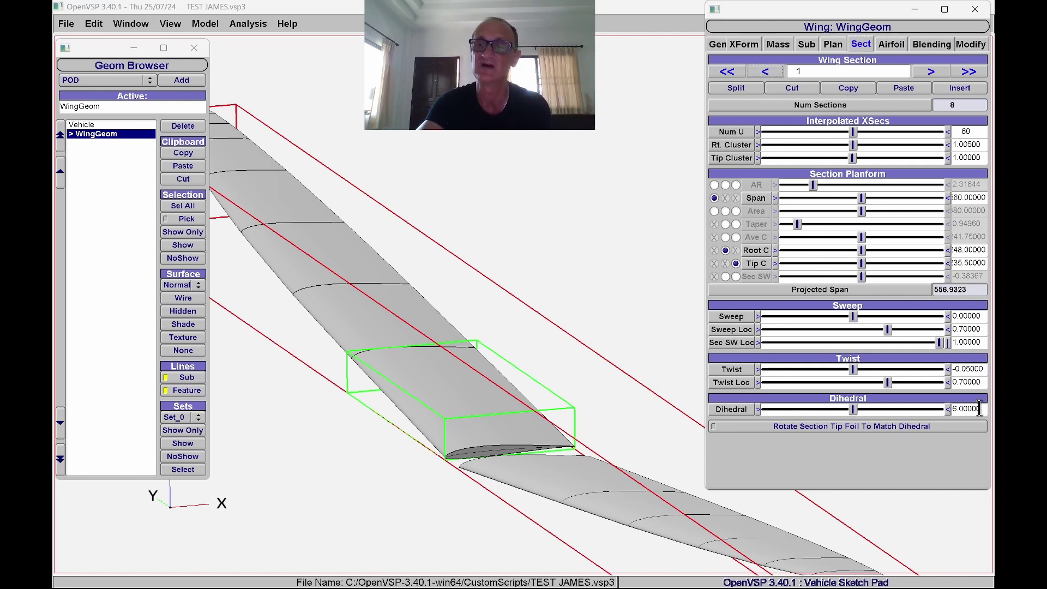
left_click_drag(980, 408, 953, 409)
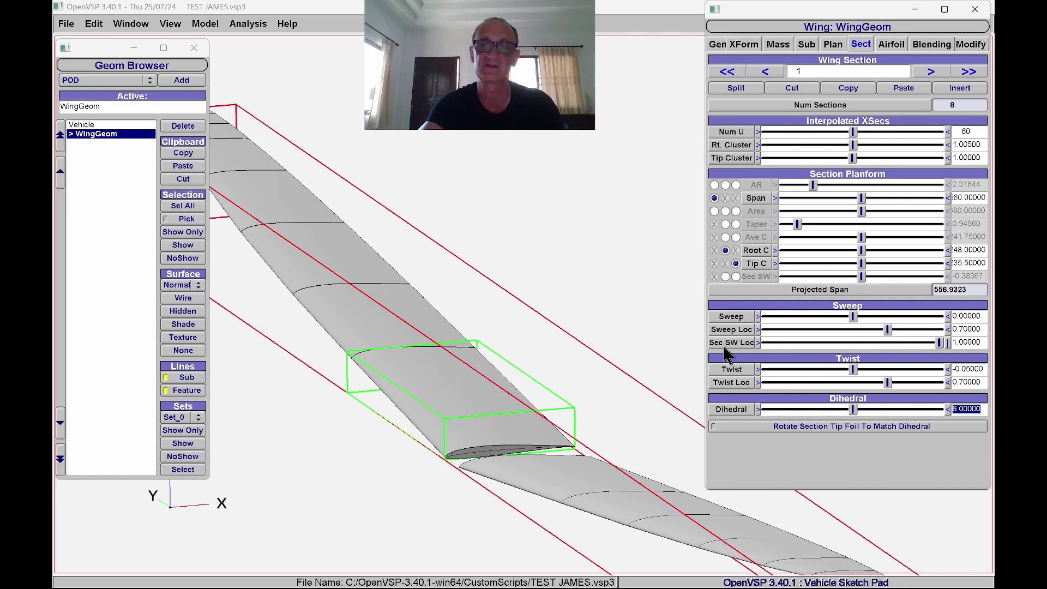
left_click(831, 44)
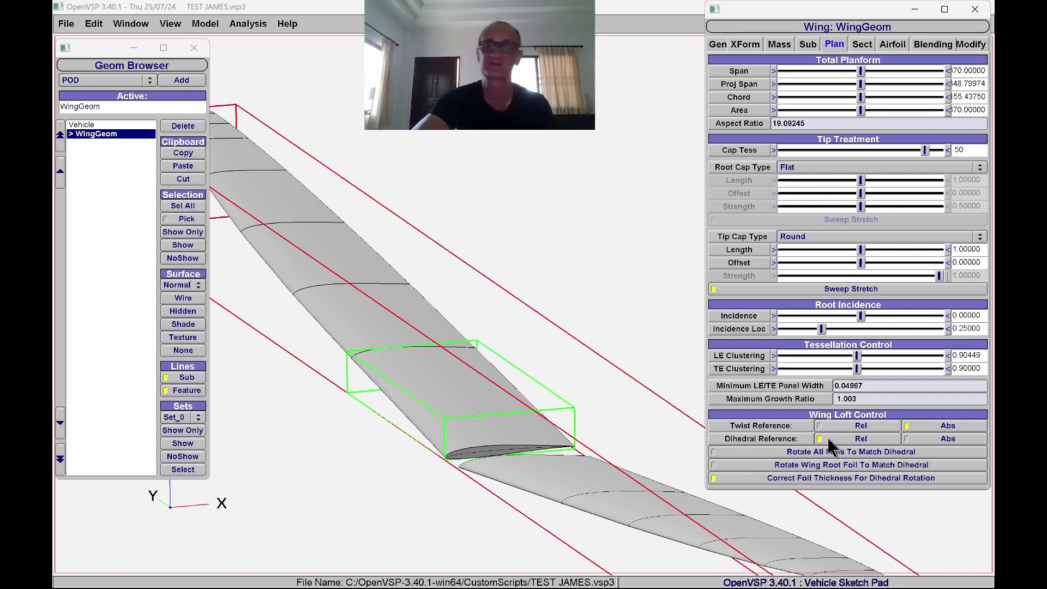
left_click(911, 440)
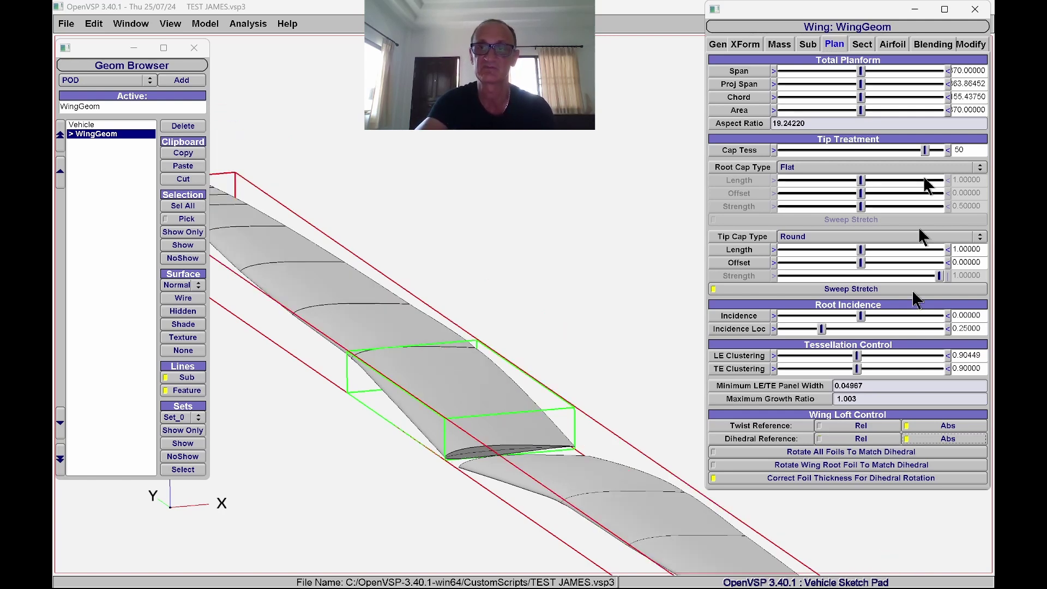
Check the dihedral of the first wing sections and return the wing's dihedral reference to relative.
left_click(864, 48)
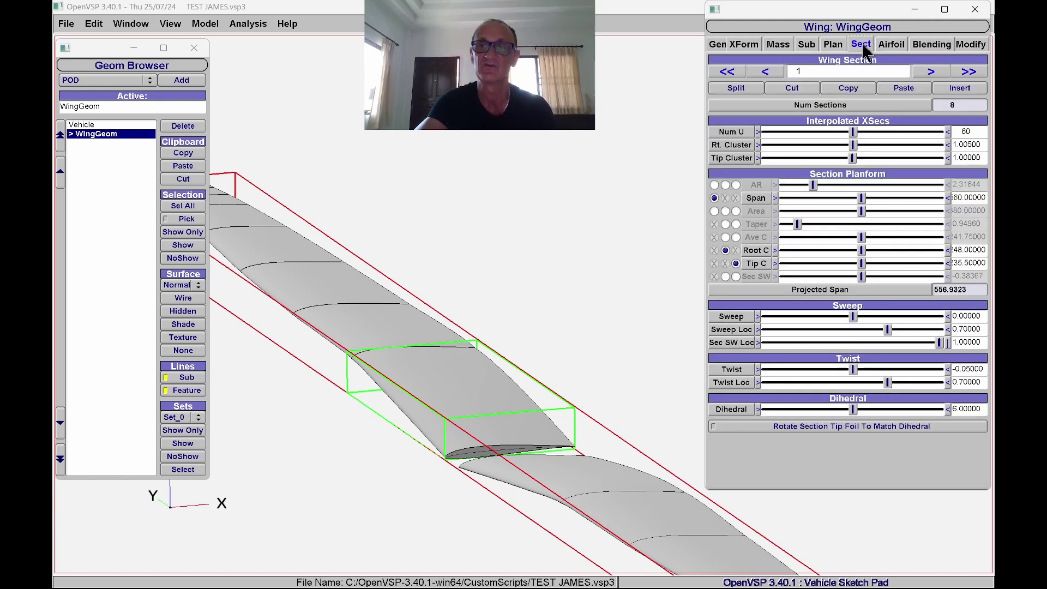
left_click(928, 73)
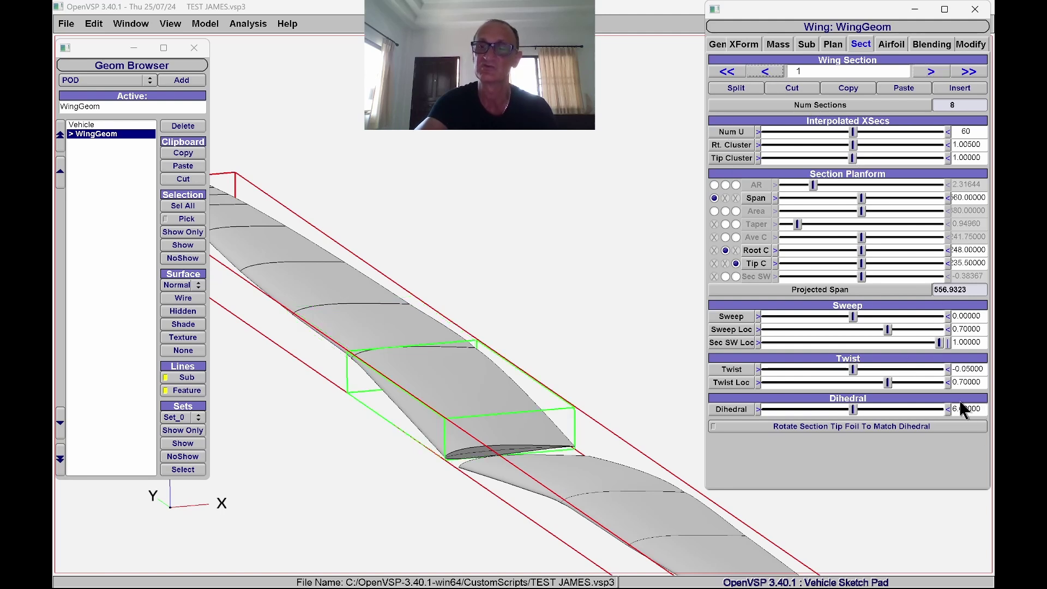
left_click_drag(983, 408, 948, 409)
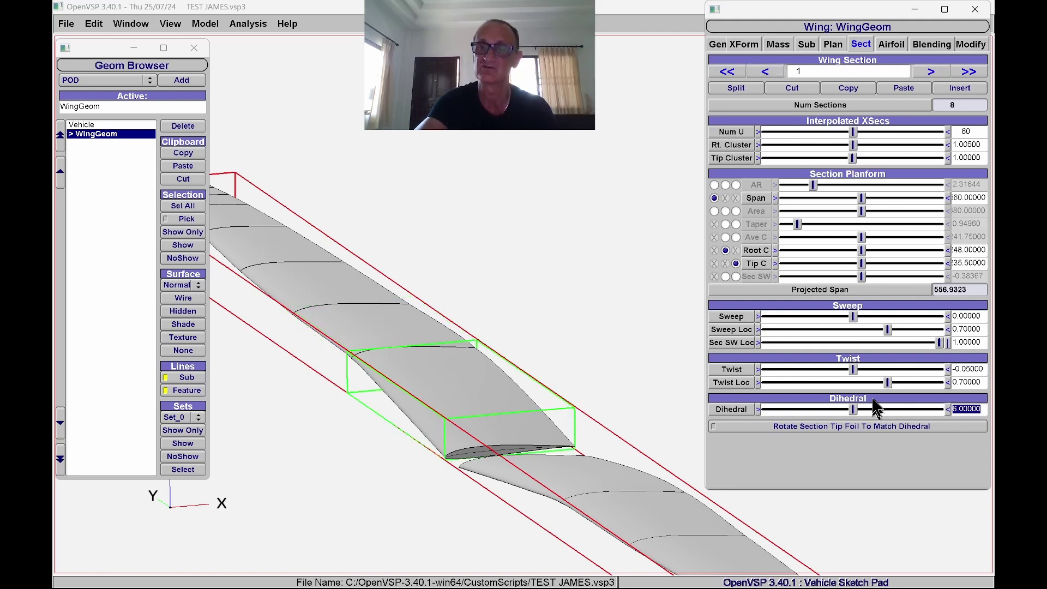
left_click(833, 44)
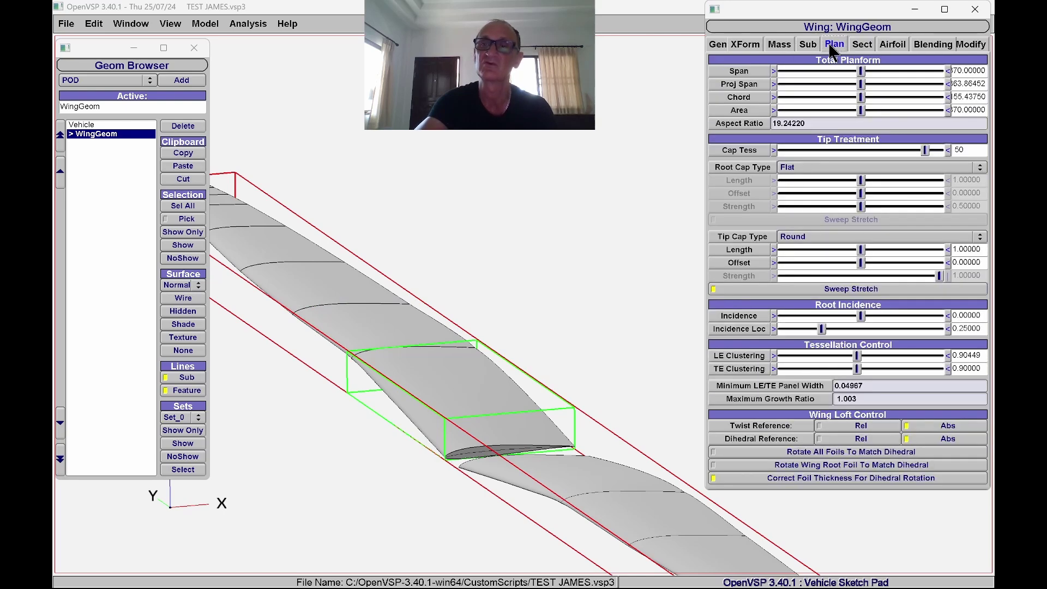
left_click(819, 439)
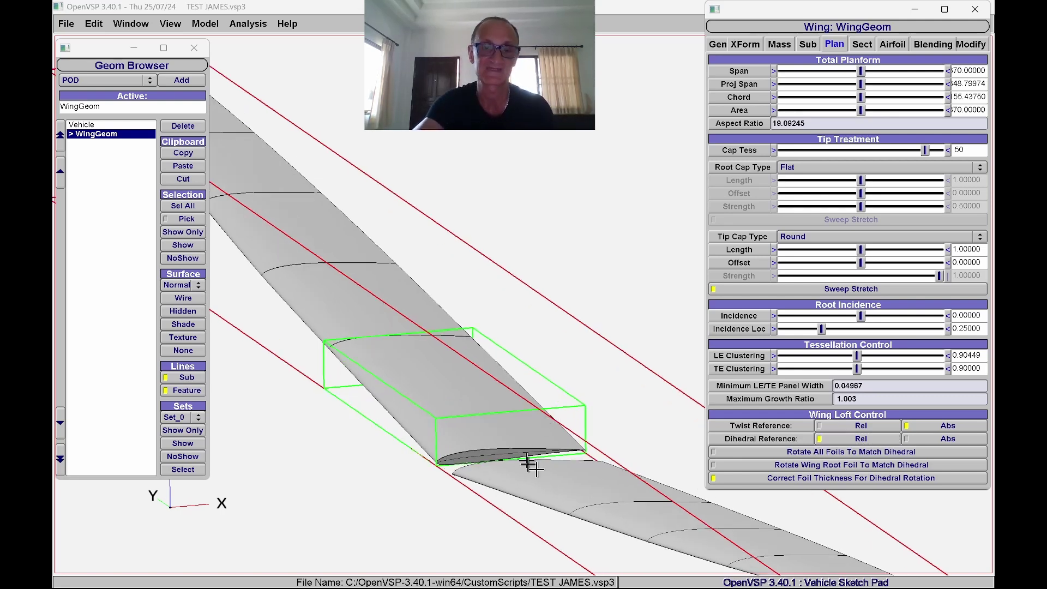
Examine the angle of the root faces where the two wing halves meet, from several directions and in close-up.
left_click_drag(567, 444, 540, 269)
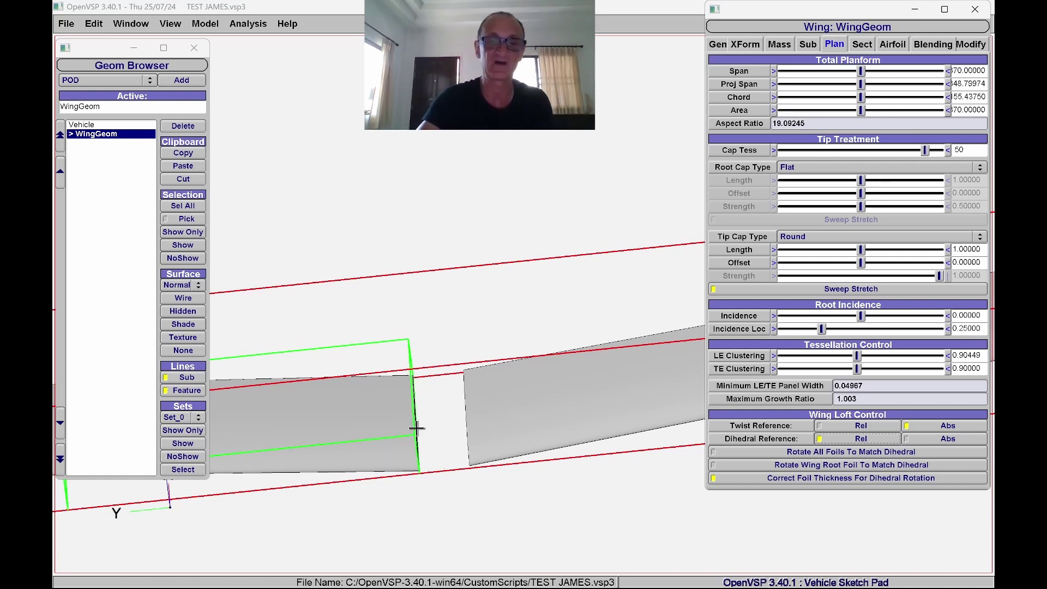
left_click_drag(283, 453, 262, 395)
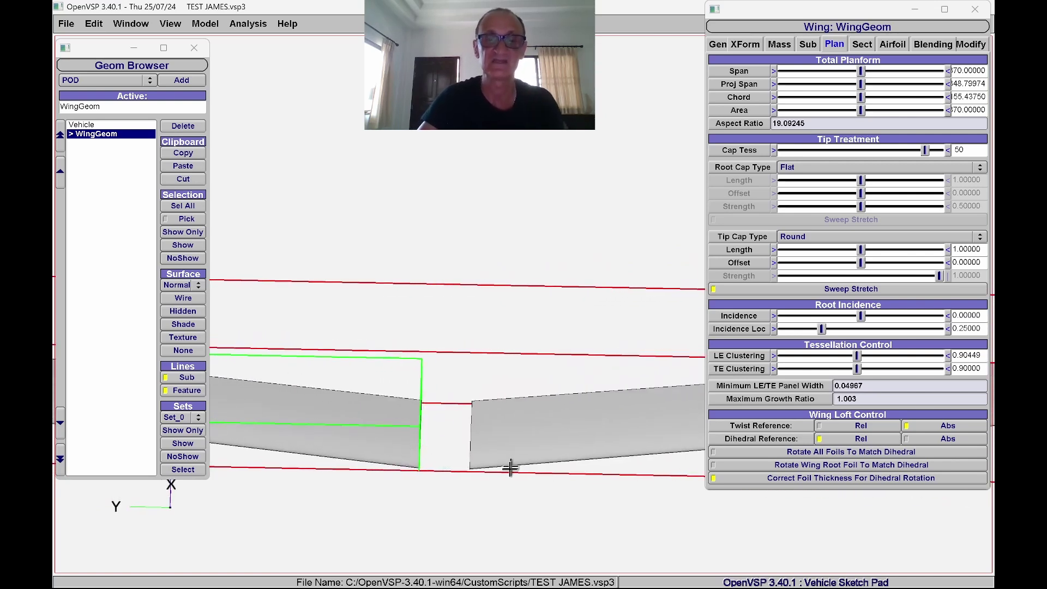
left_click_drag(493, 488, 489, 426)
left_click_drag(541, 464, 325, 420)
scroll(433, 464, "up", 8)
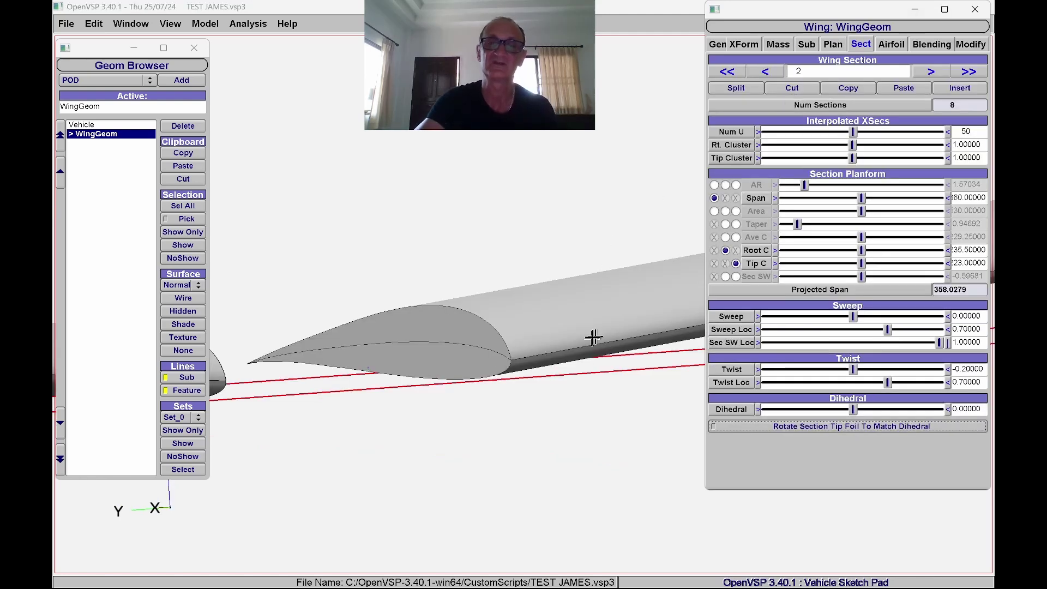
Turn on rotating the tip foil to match dihedral for wing section 2 and select the preceding section.
left_click_drag(582, 354, 574, 358)
left_click(714, 426)
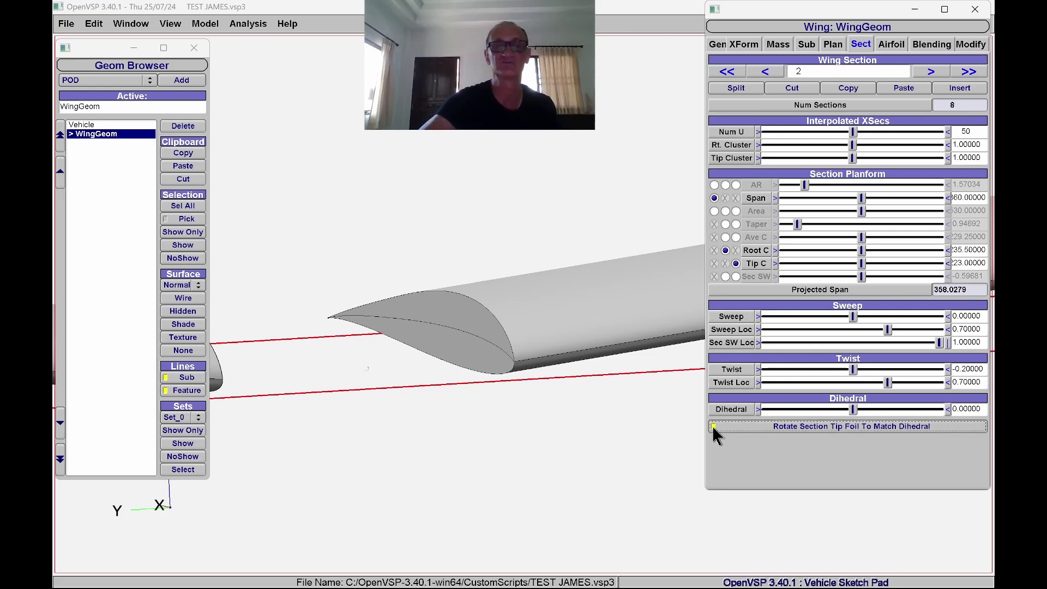
left_click(765, 72)
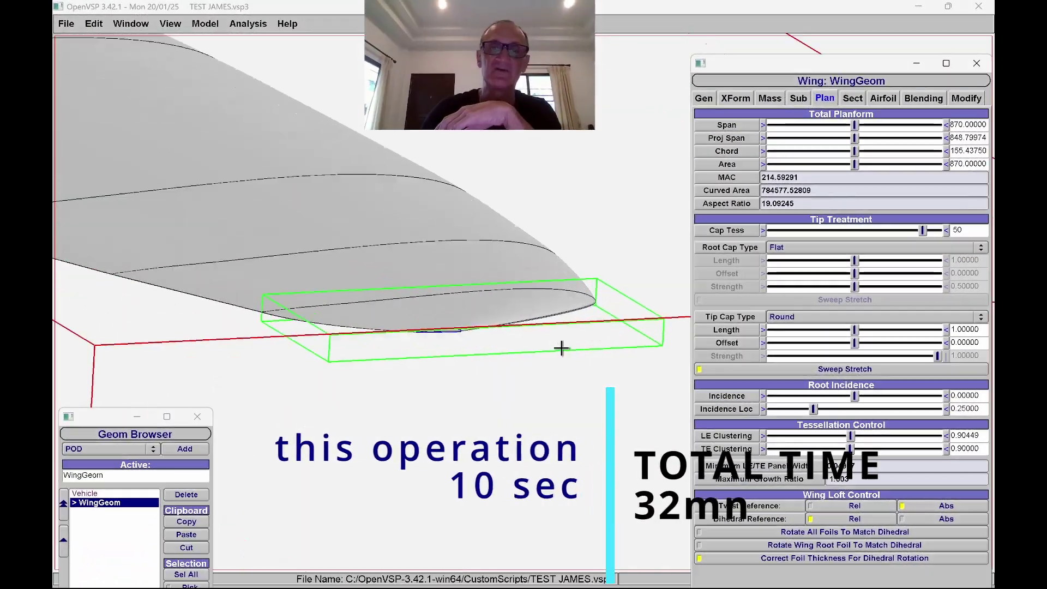
Try the Flat tip cap type on the wing and inspect the end of the tip in close-up.
scroll(559, 344, "up", 3)
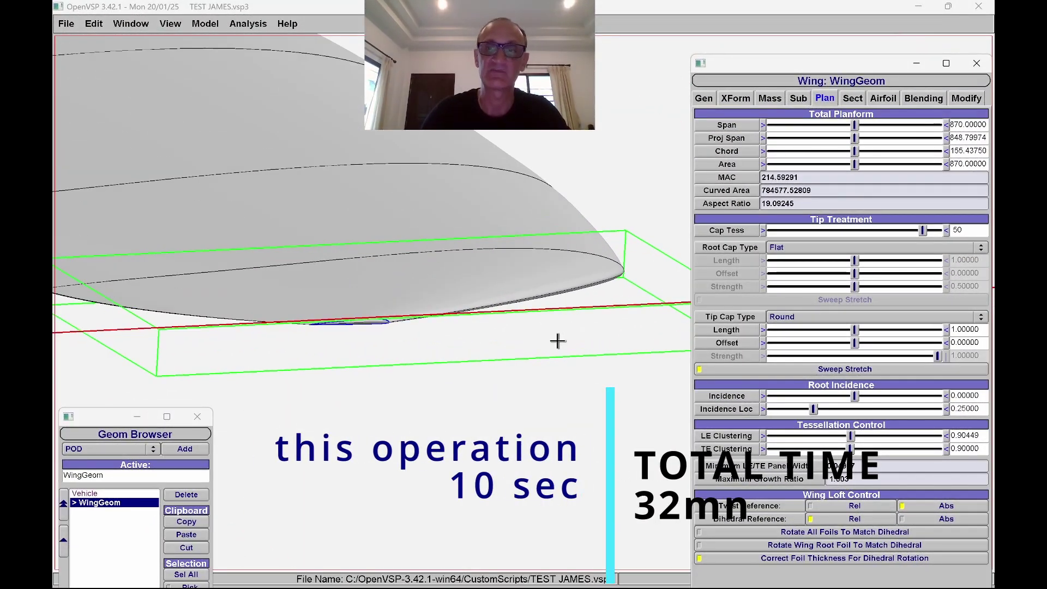
scroll(461, 335, "up", 5)
middle_click_drag(517, 332, 523, 341)
left_click(803, 316)
left_click(806, 319)
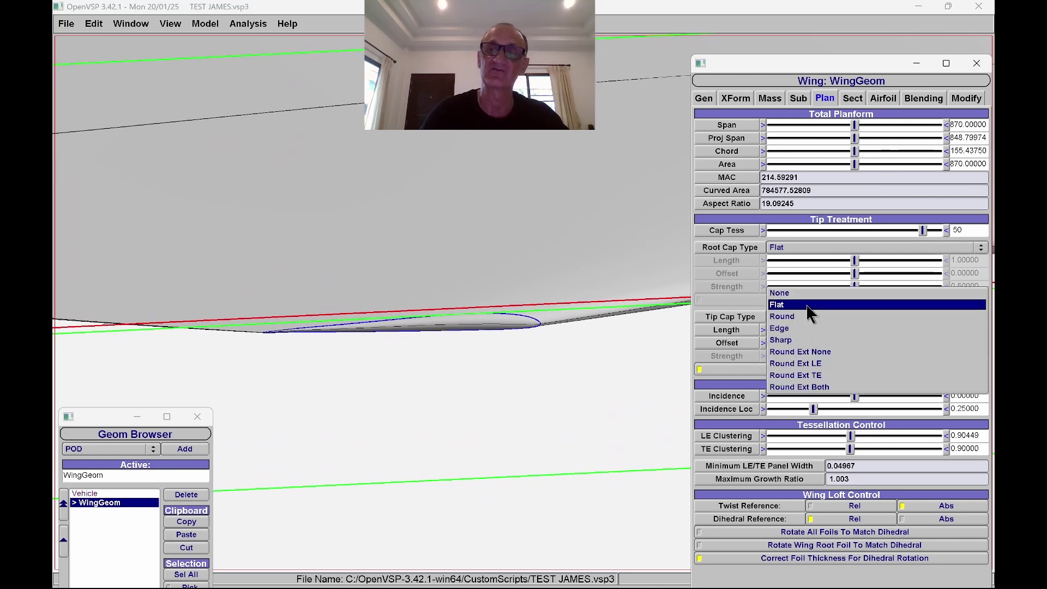
left_click(798, 316)
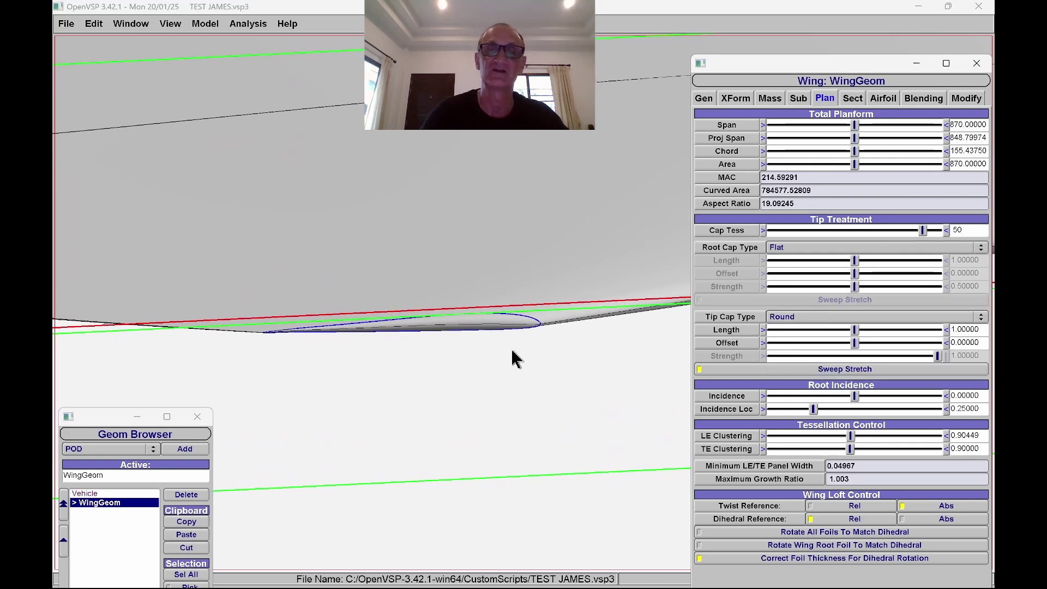
key("Up")
mouse_move(506, 346)
left_mouse_down()
mouse_move(493, 392)
mouse_move(496, 352)
left_mouse_up()
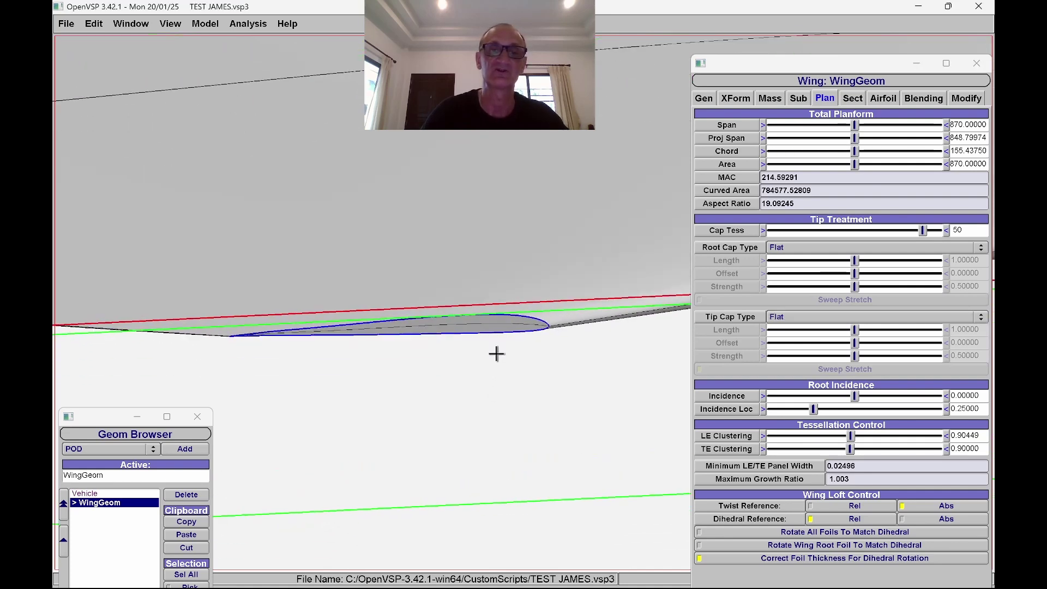
Set the wing's tip cap type to Round Ext Both and check the closed tip in close-up.
left_click(788, 321)
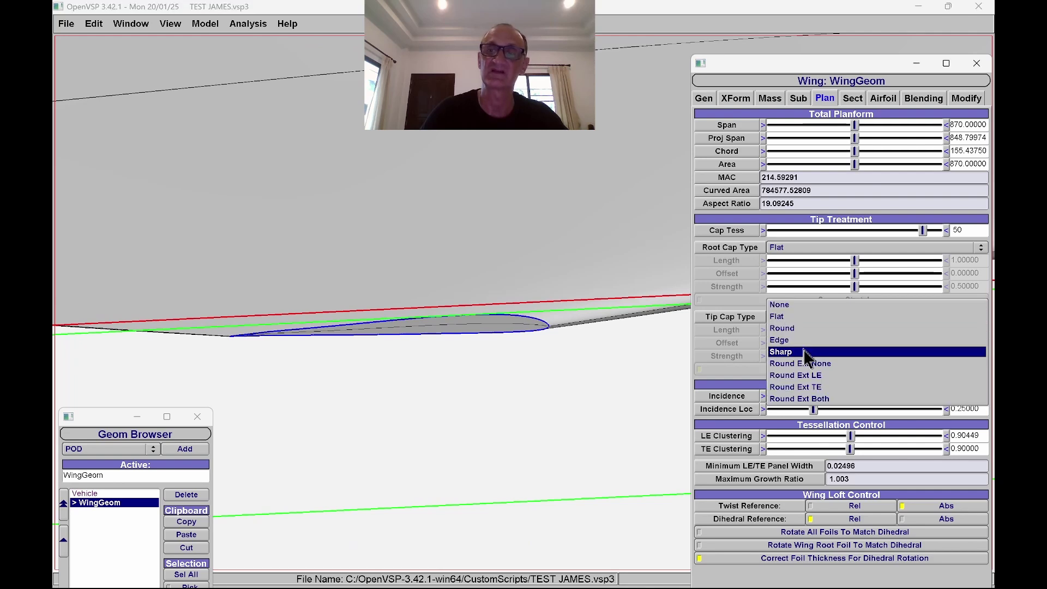
left_click(805, 399)
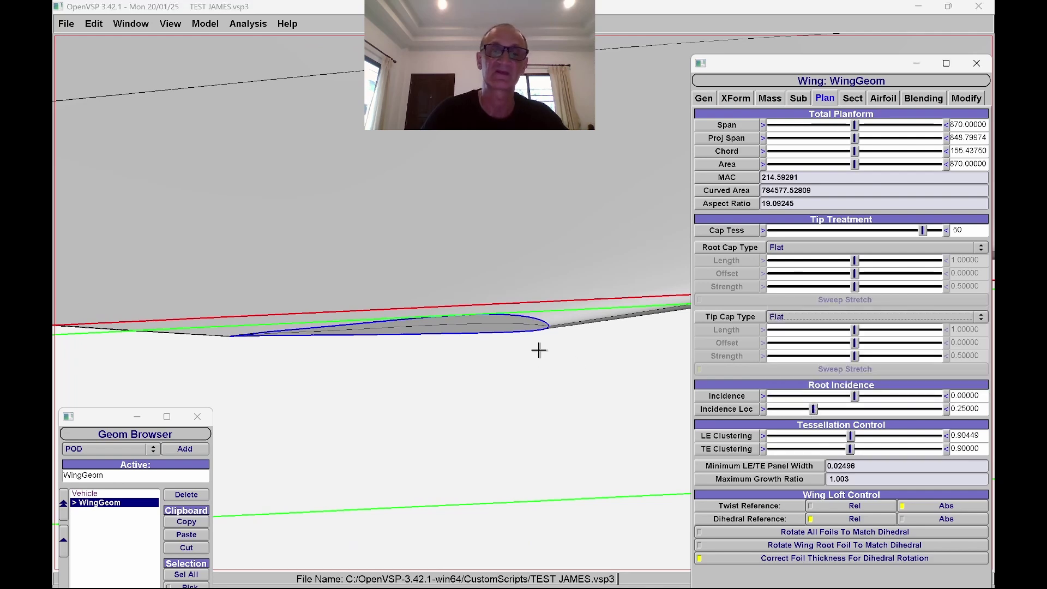
scroll(526, 347, "down", 5)
scroll(526, 351, "up", 3)
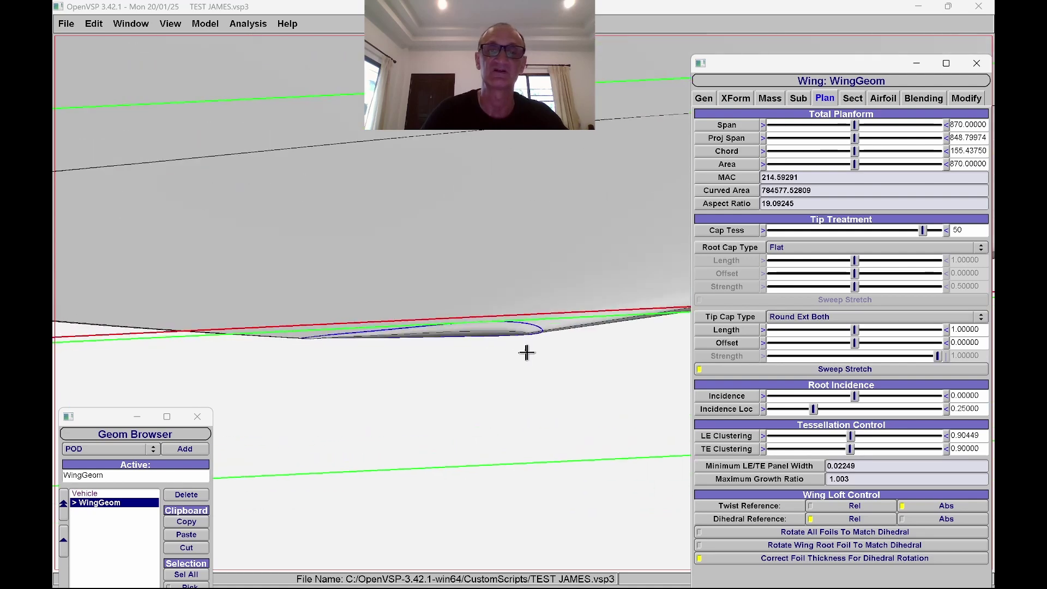
Set the wing's tip cap type to Round and inspect the closed tip and outer wing.
left_click_drag(526, 352, 532, 351)
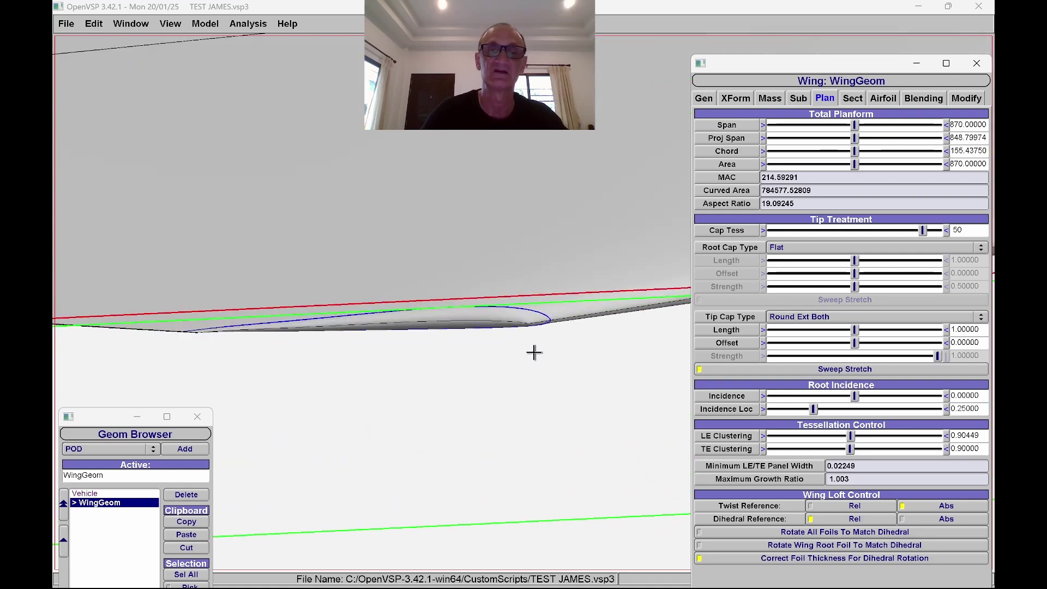
left_click(803, 319)
key("Escape")
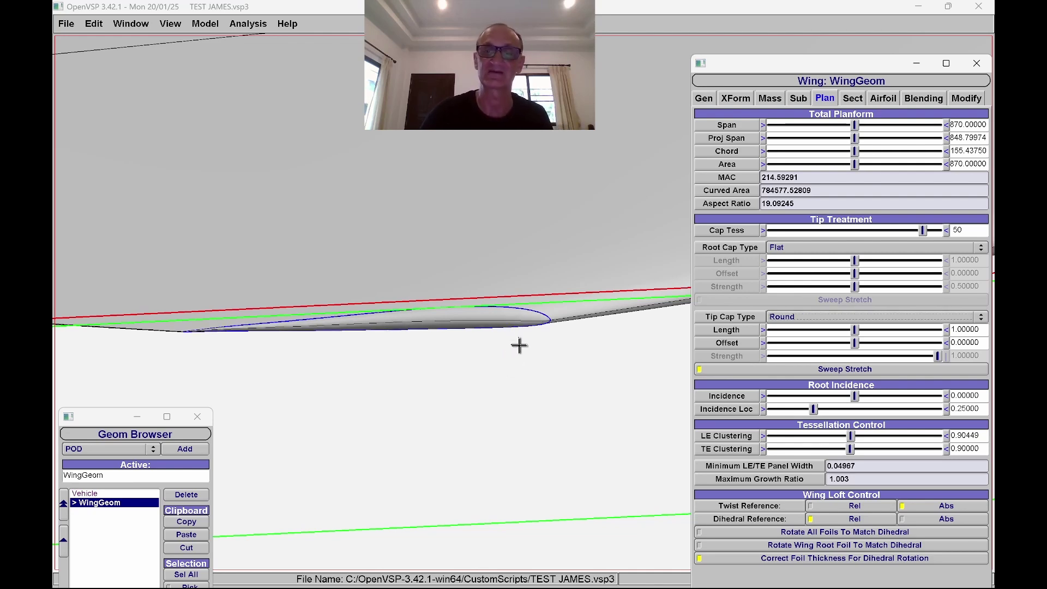
scroll(514, 348, "down", 5)
left_click_drag(511, 354, 535, 367)
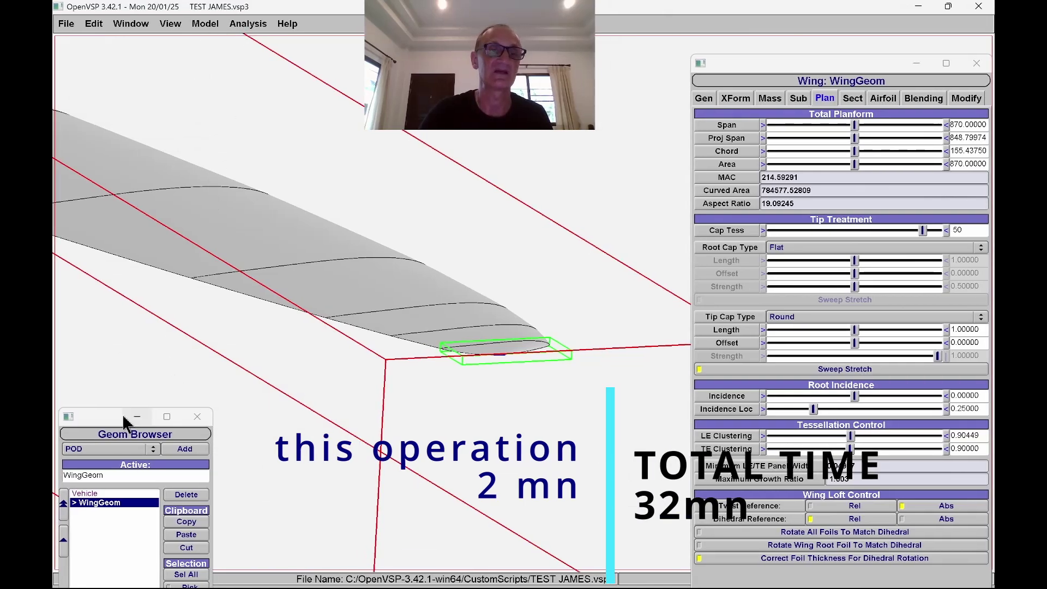
Export the wing through the Trimmed Surfaces analysis to TEST JAMES.stp as a BREP solid with MM length units.
left_click_drag(120, 419, 136, 129)
left_click(248, 24)
left_click(61, 26)
left_click(61, 26)
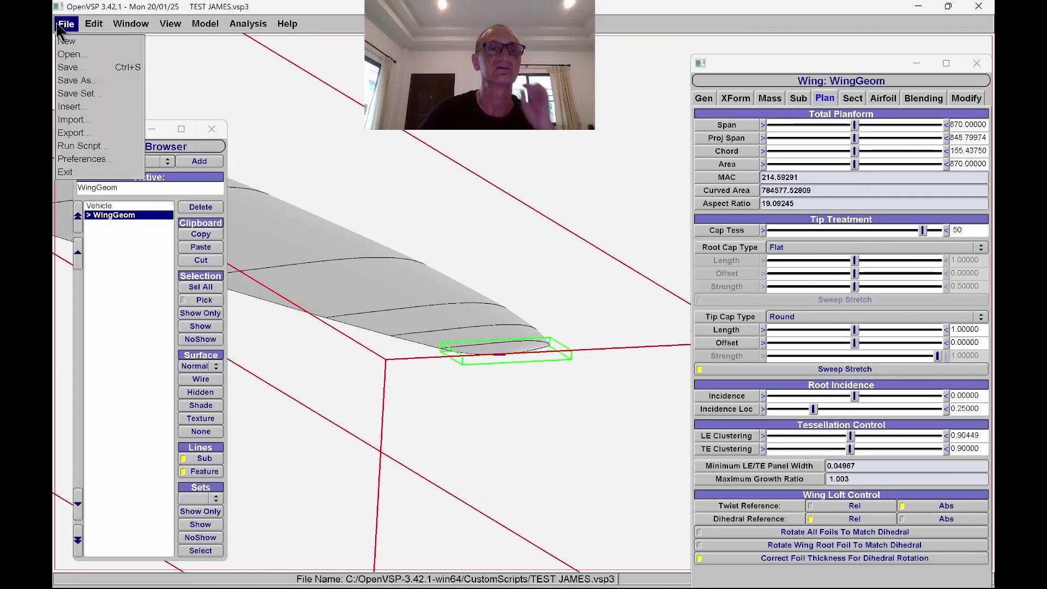
left_click(248, 24)
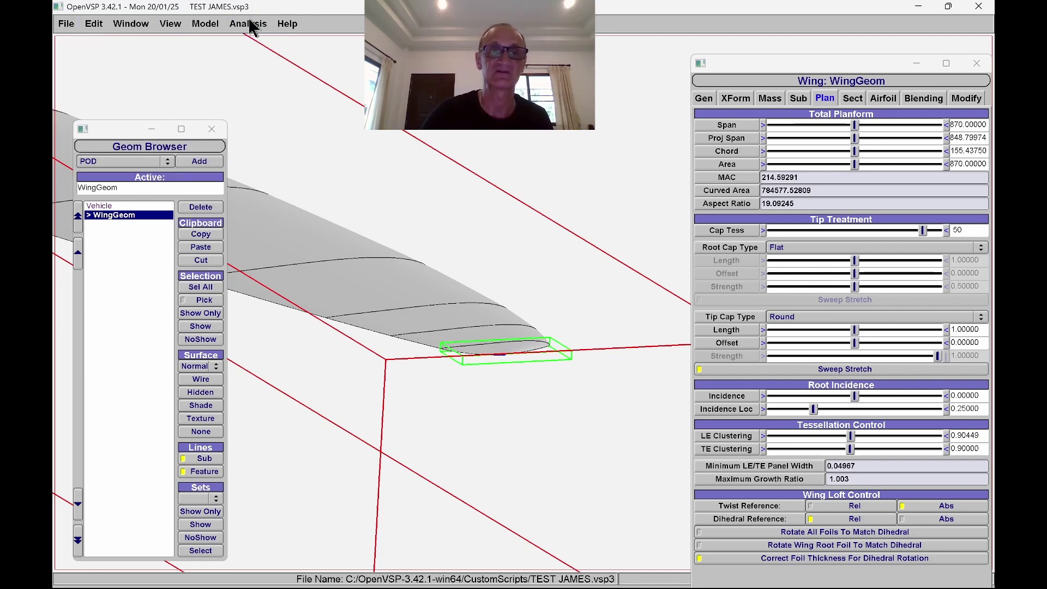
left_click(248, 24)
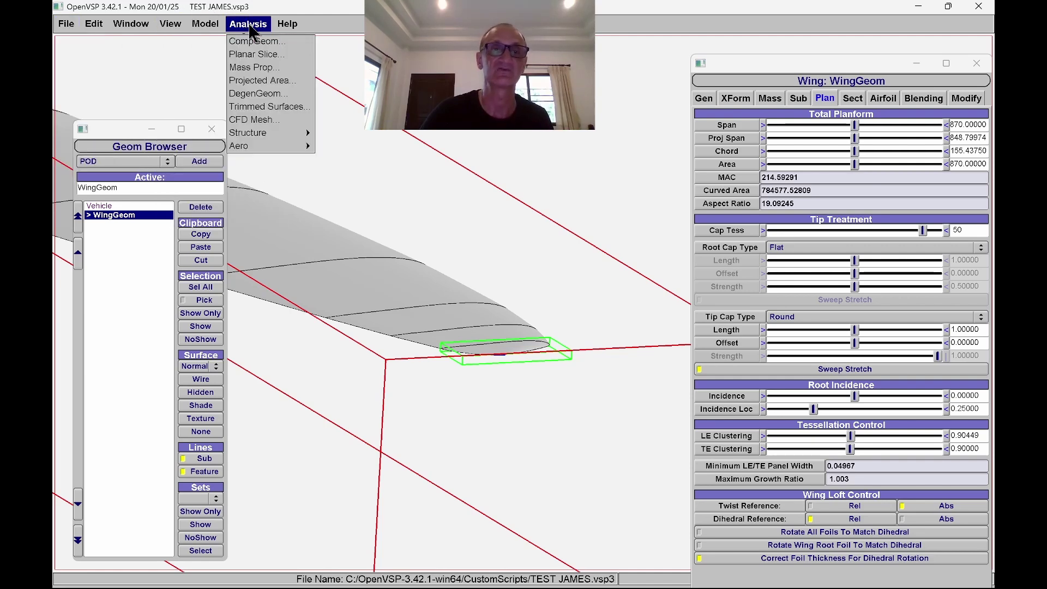
left_click(288, 108)
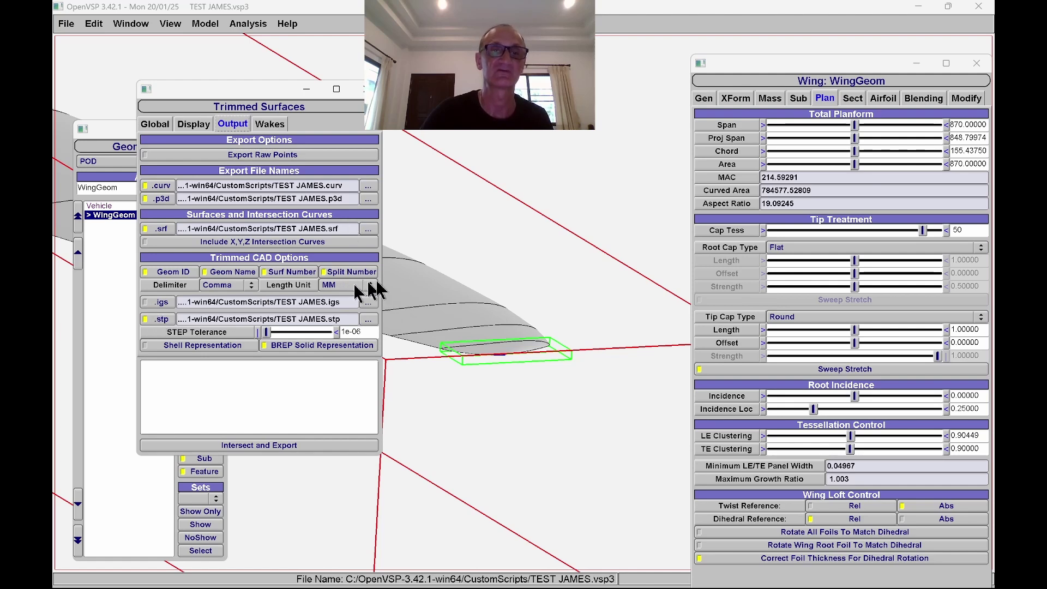
left_click_drag(407, 273, 407, 273)
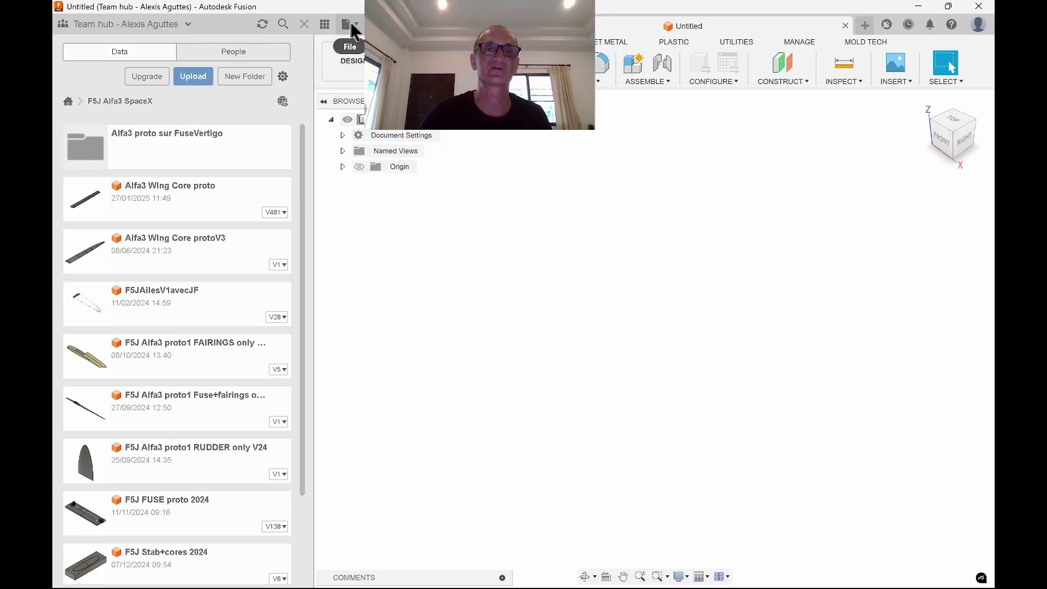
Switch to Autodesk Fusion, upload the exported TEST JAMES STEP file to F5J Alfa3 SpaceX and open it.
left_click(352, 26)
left_click(376, 140)
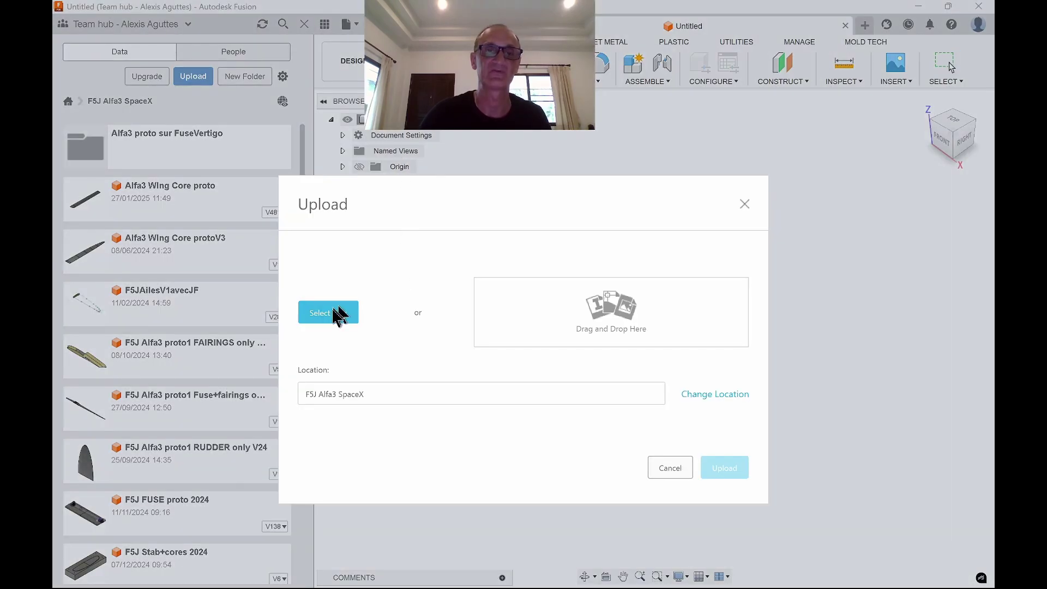
left_click(337, 308)
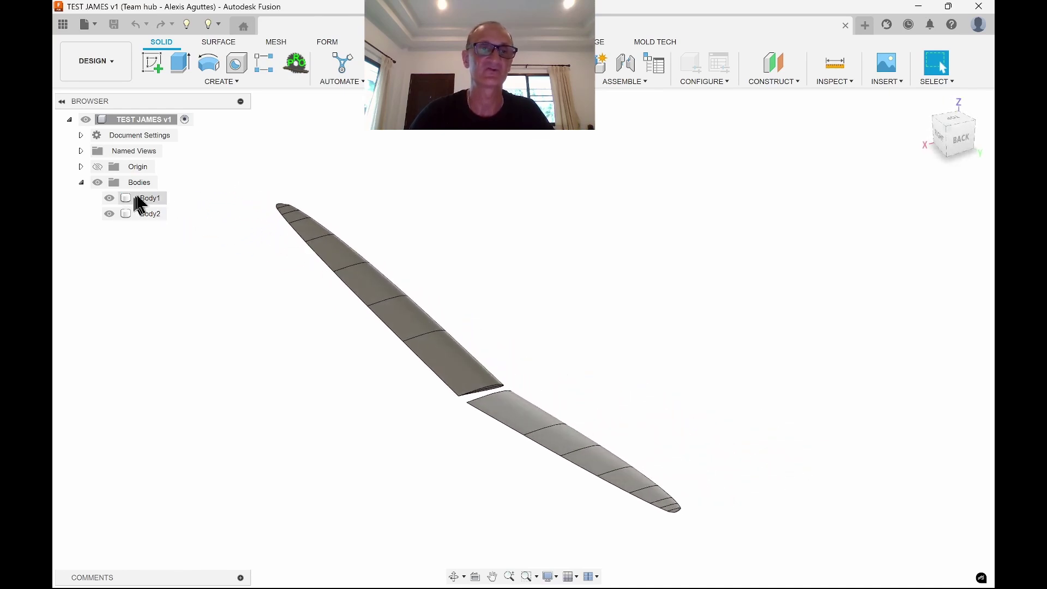
Examine the two imported wing bodies and their root ends from several directions.
left_click(149, 213)
left_click(150, 200)
middle_click_drag(553, 334, 447, 126, "shift")
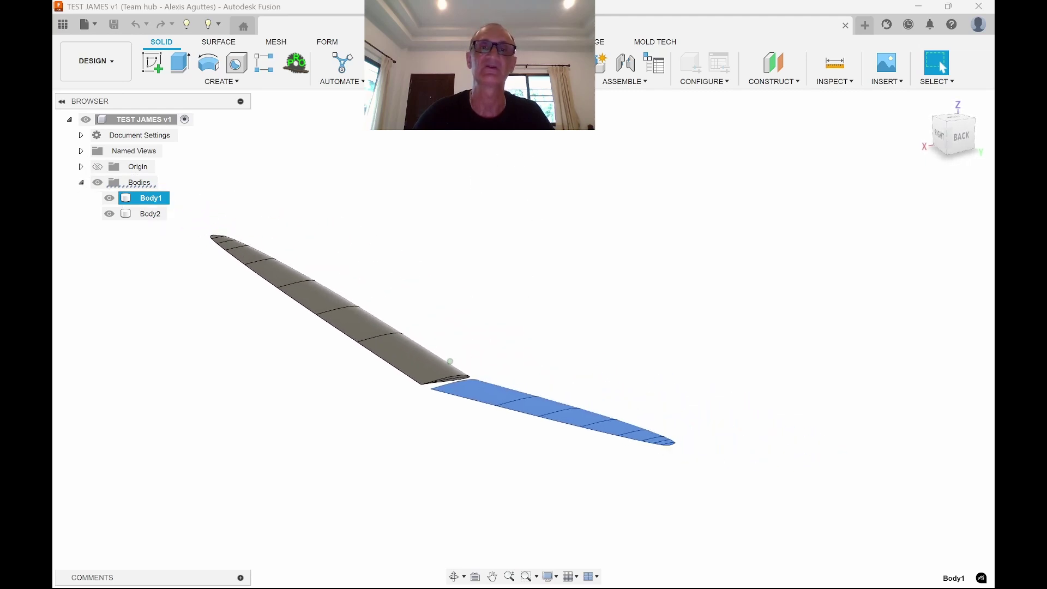
left_click(404, 81)
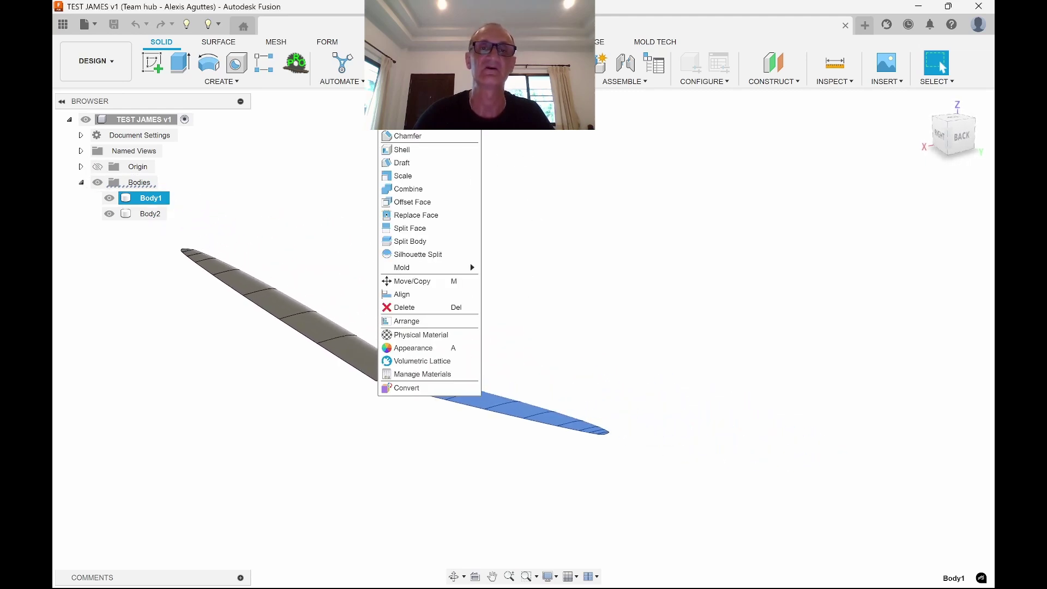
left_click(482, 425)
scroll(475, 423, "up", 4)
middle_click_drag(460, 410, 464, 410, "shift")
left_click(438, 368)
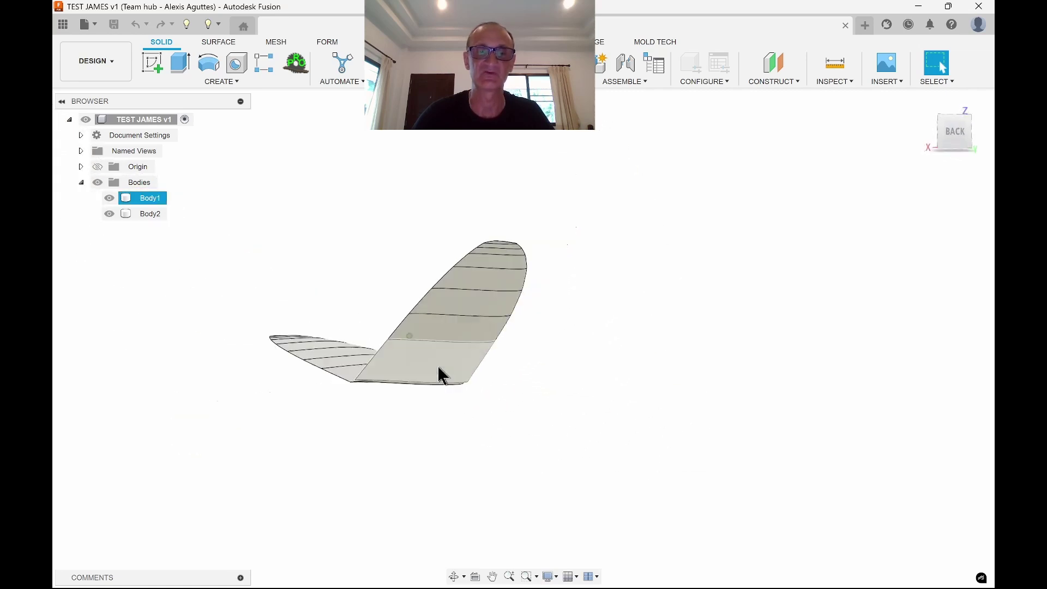
mouse_move(402, 393)
middle_mouse_down("shift")
mouse_move(411, 395)
mouse_move(402, 397)
middle_mouse_up("shift")
middle_click_drag(603, 383, 467, 418, "shift")
middle_click_drag(494, 153, 515, 433, "shift")
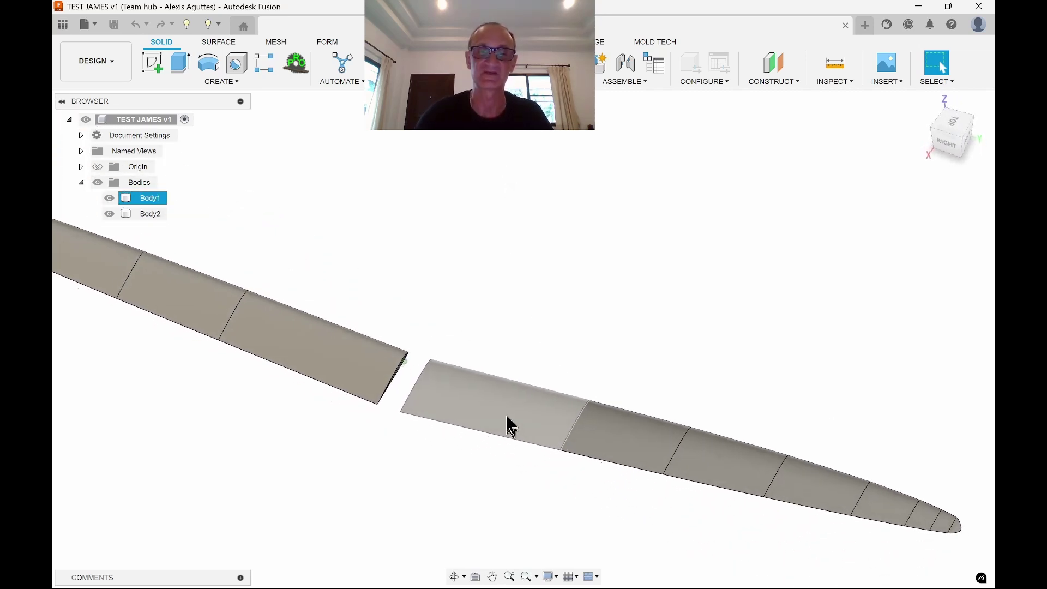
Unstitch Body1 into individual surfaces with Chain Selection on, and hide Body2.
left_click(510, 420)
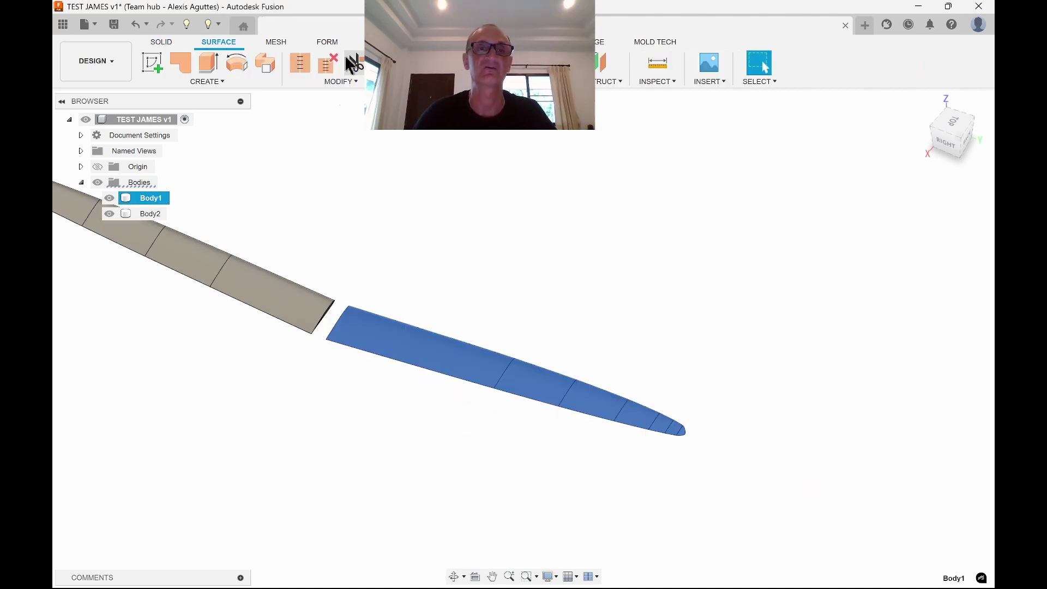
left_click(356, 80)
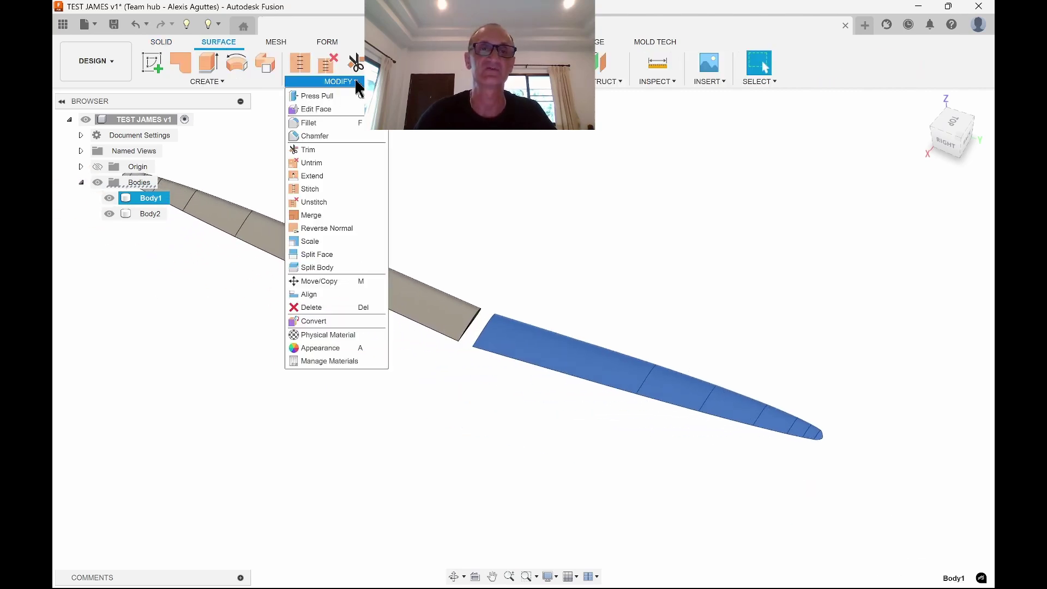
left_click(373, 203)
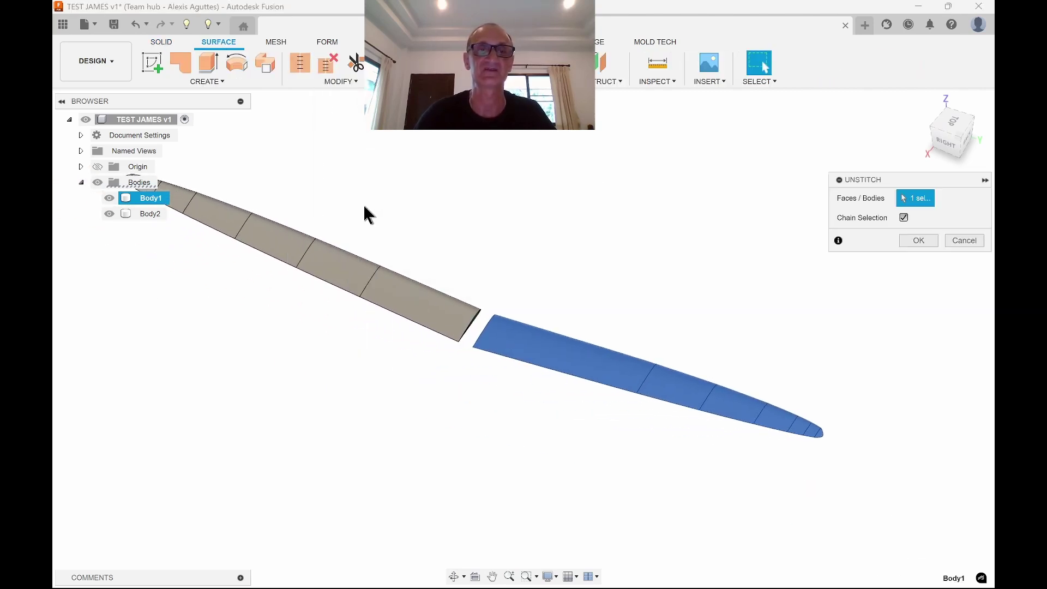
left_click(919, 240)
left_click(109, 198)
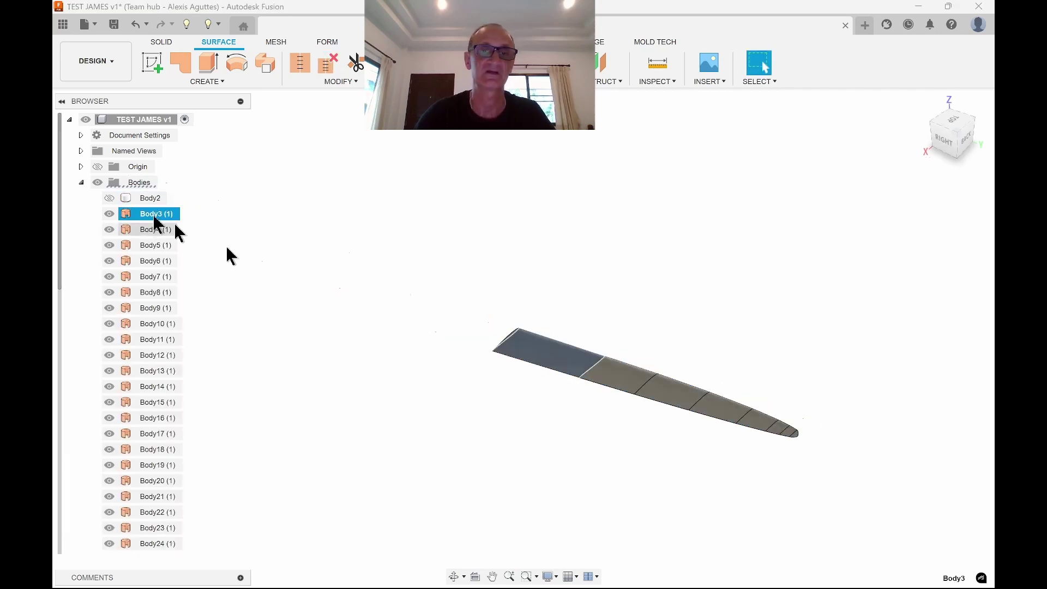
Delete the upper skin surfaces of the unstitched wing half one by one from root to tip.
scroll(493, 353, "up", 3)
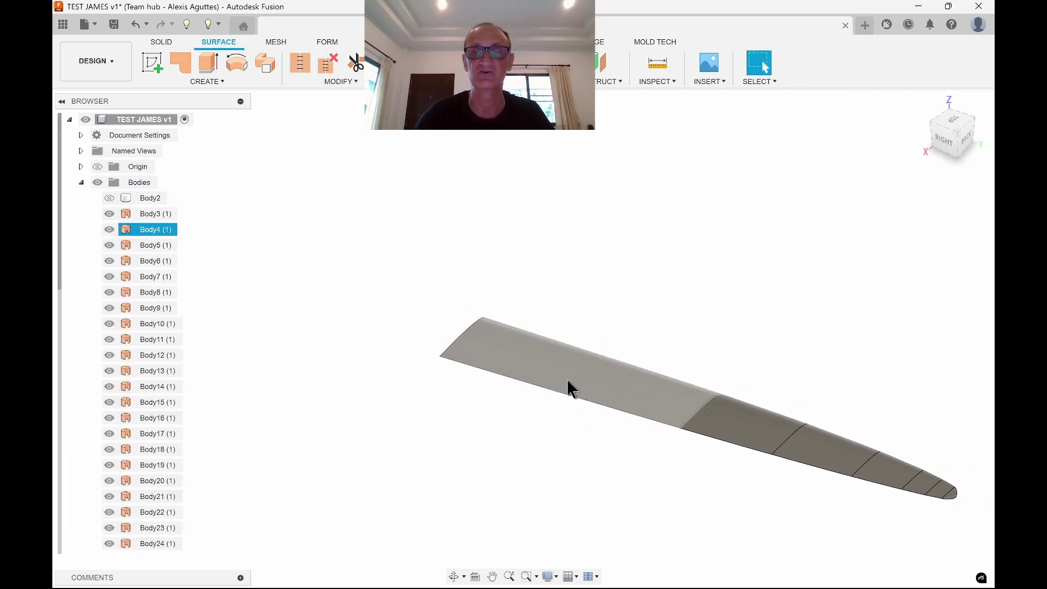
key("Delete")
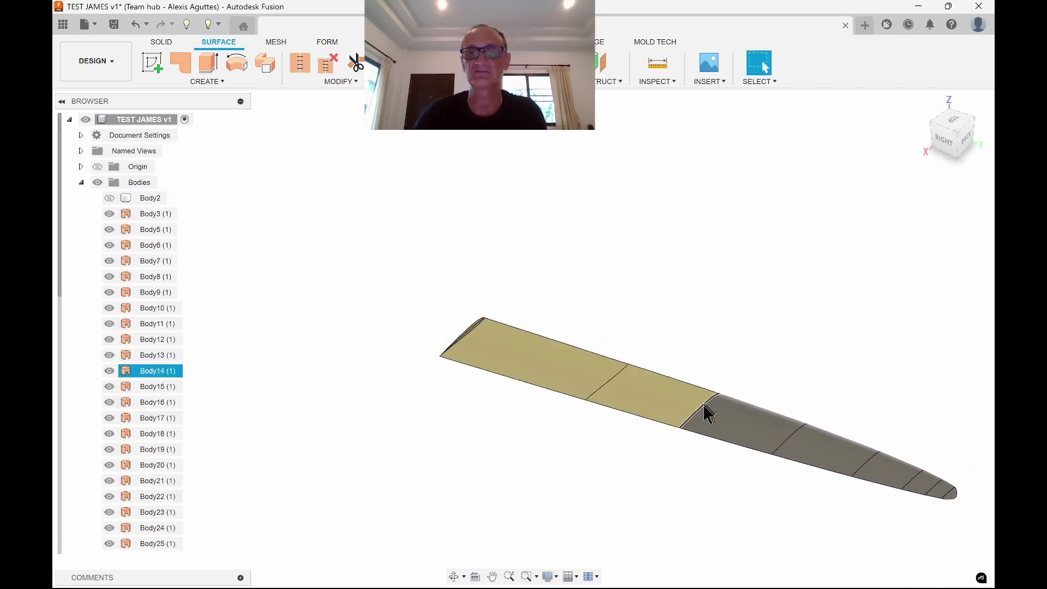
key("Delete")
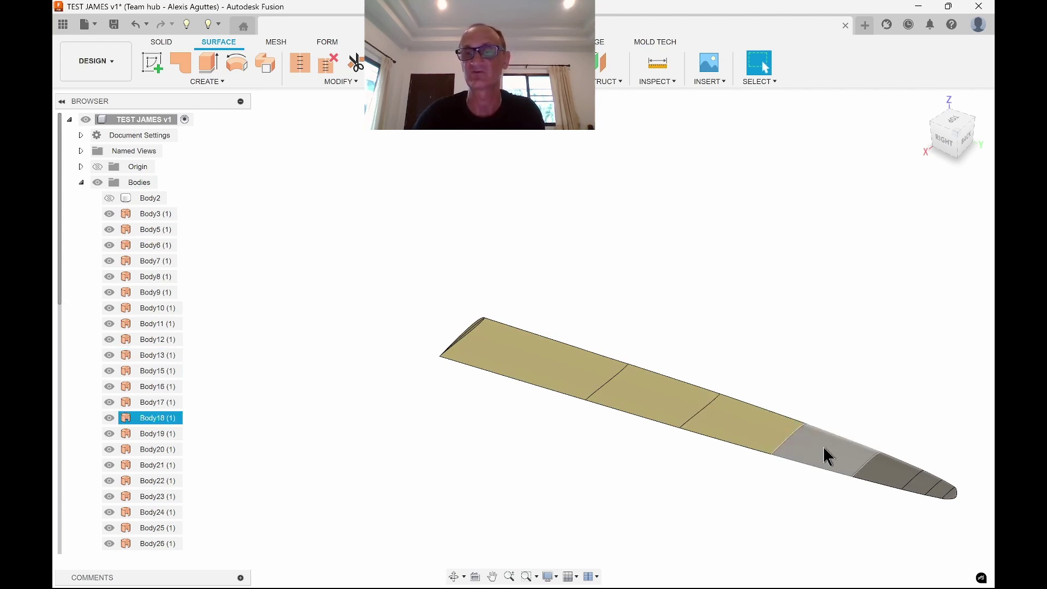
key("Delete")
scroll(827, 467, "up", 5)
scroll(546, 404, "down", 2)
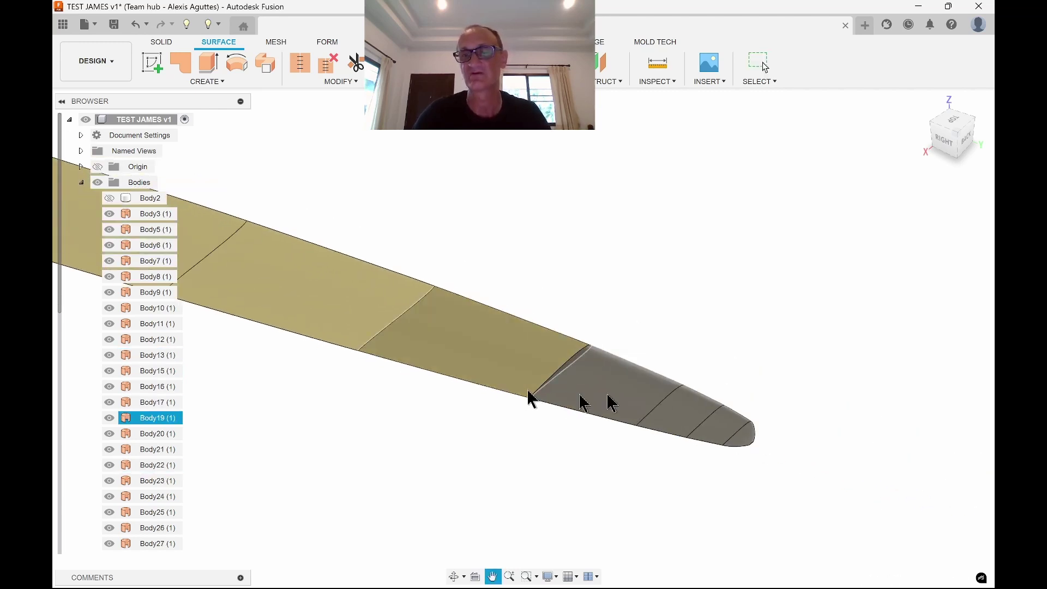
key("Delete")
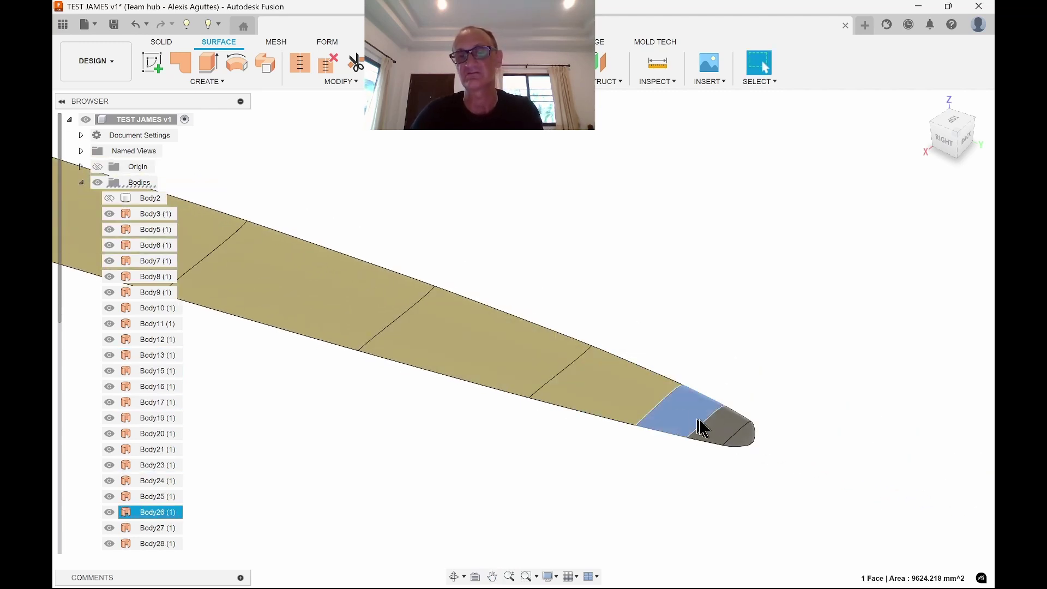
key("Delete")
scroll(731, 439, "up", 2)
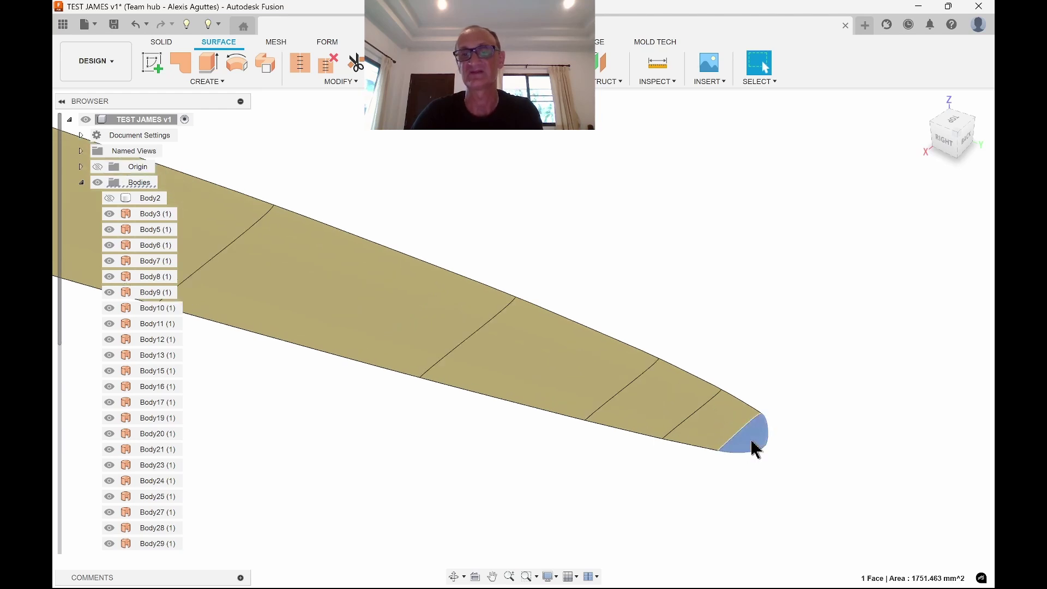
Delete the narrow surface strip Body23 along the trailing edge and check the opened wing half.
middle_click_drag(660, 451, 584, 227, "shift")
scroll(536, 450, "up", 5)
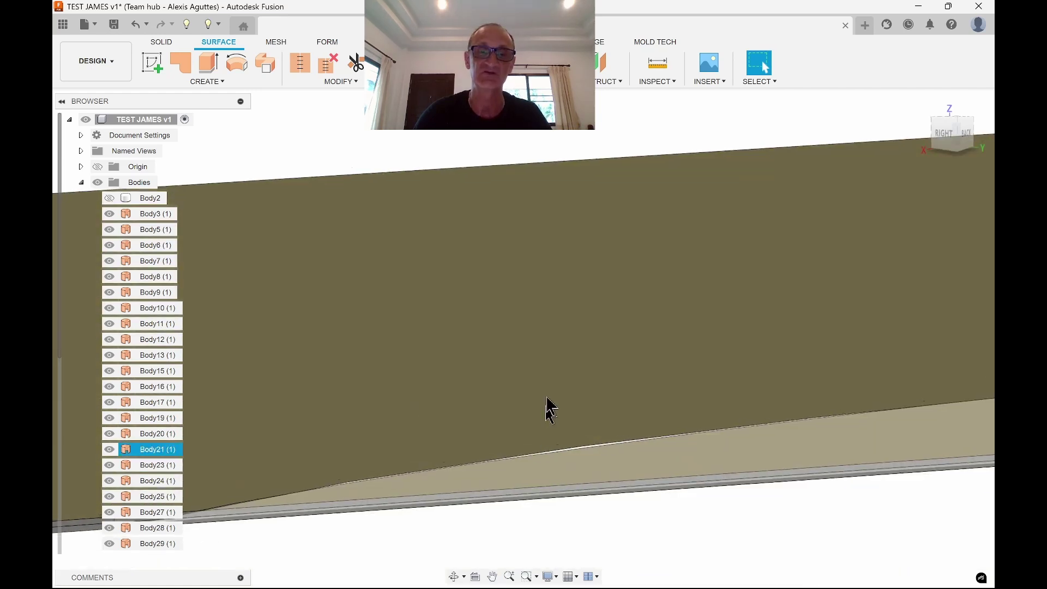
middle_click_drag(550, 408, 729, 375, "shift")
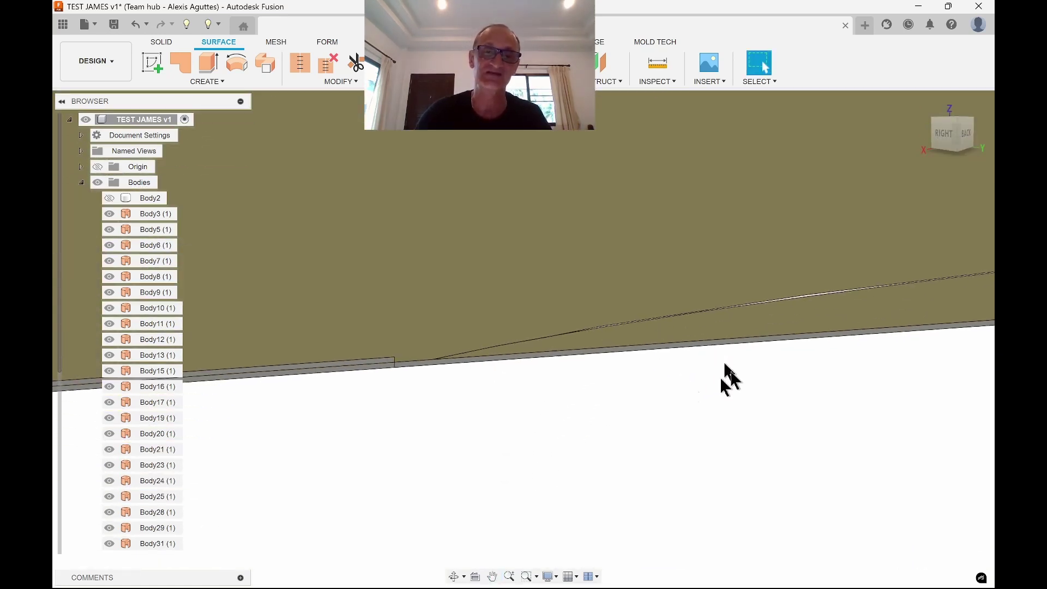
scroll(423, 369, "up", 2)
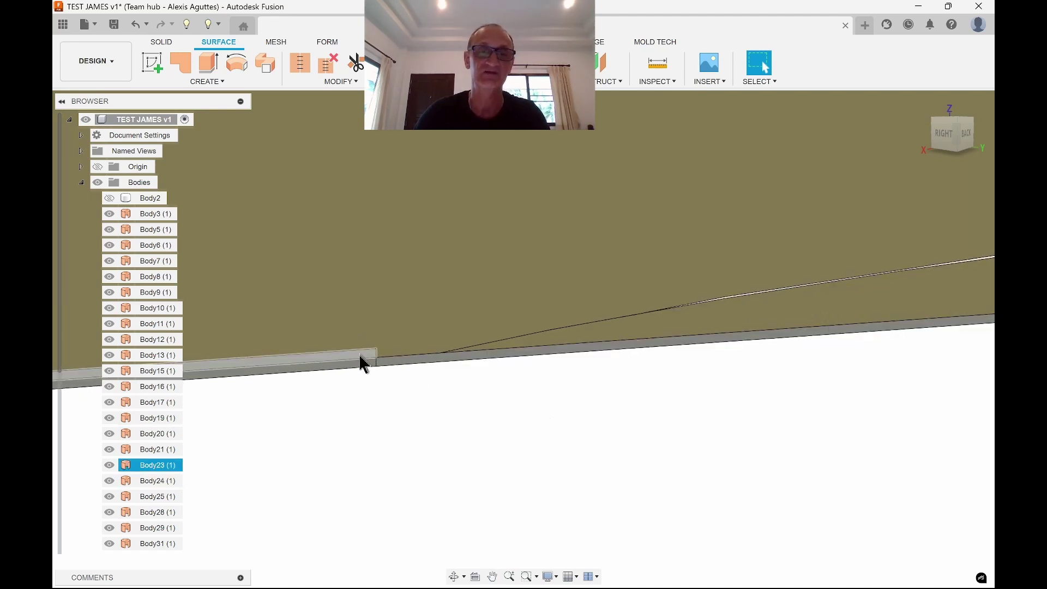
scroll(359, 366, "up", 1)
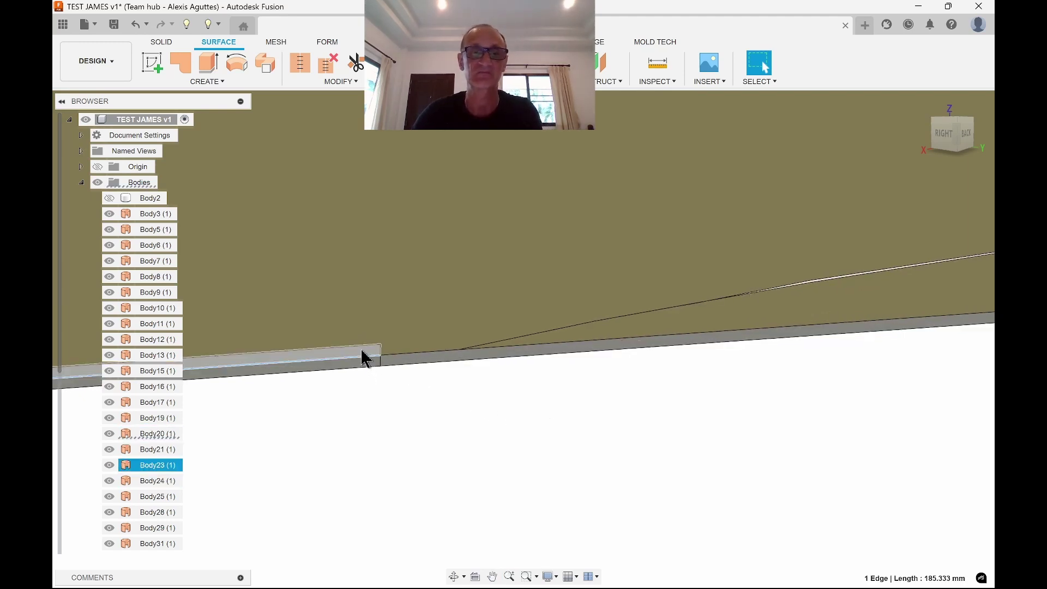
middle_click_drag(364, 360, 498, 316, "shift")
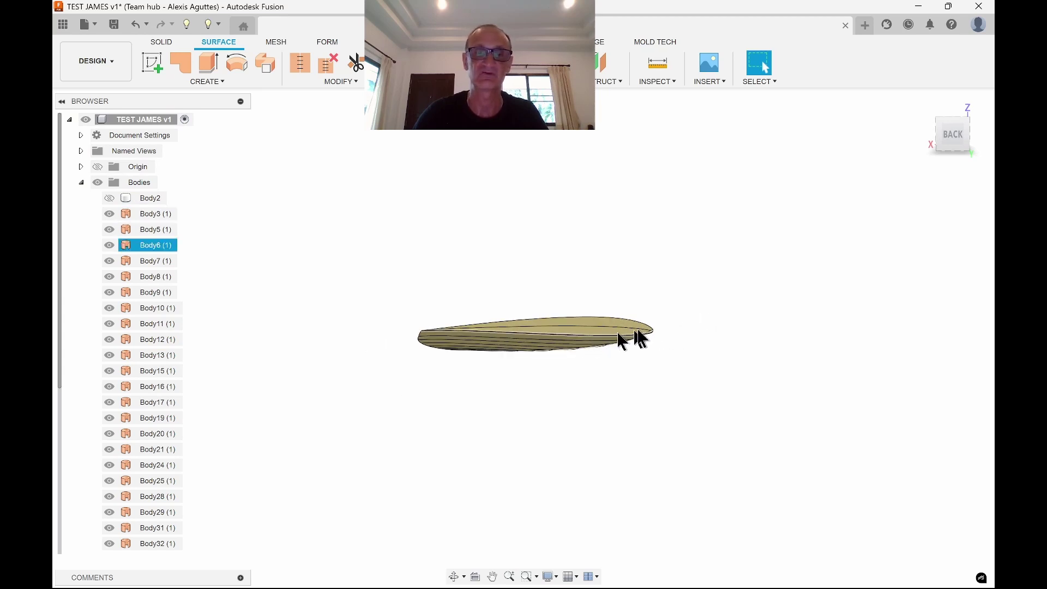
scroll(362, 331, "down", 3)
middle_click_drag(361, 327, 537, 402, "shift")
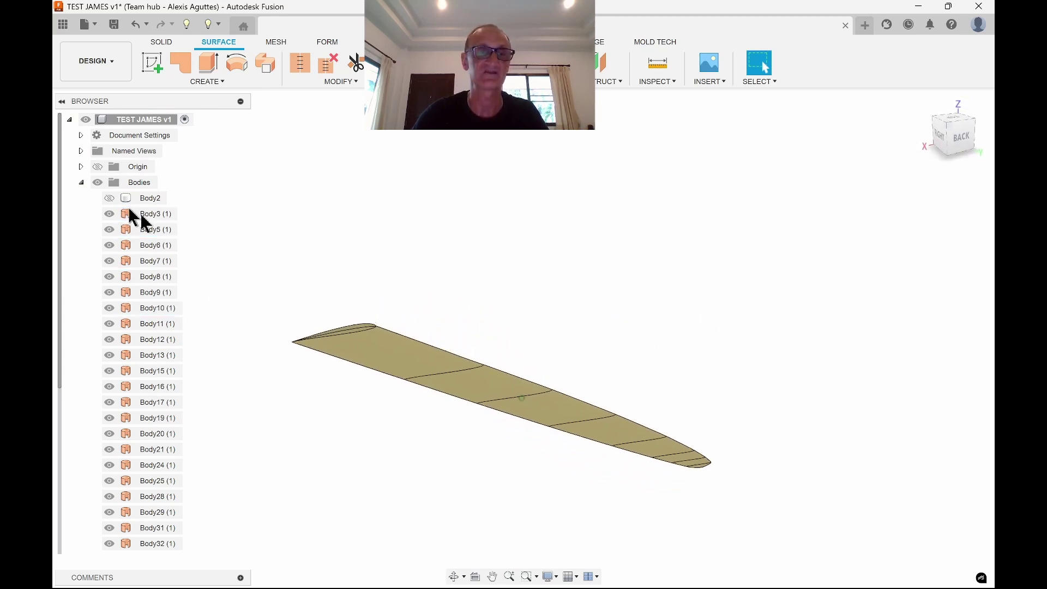
Show Body2 again and compare the solid wing half with the opened one from above and below.
left_click(109, 198)
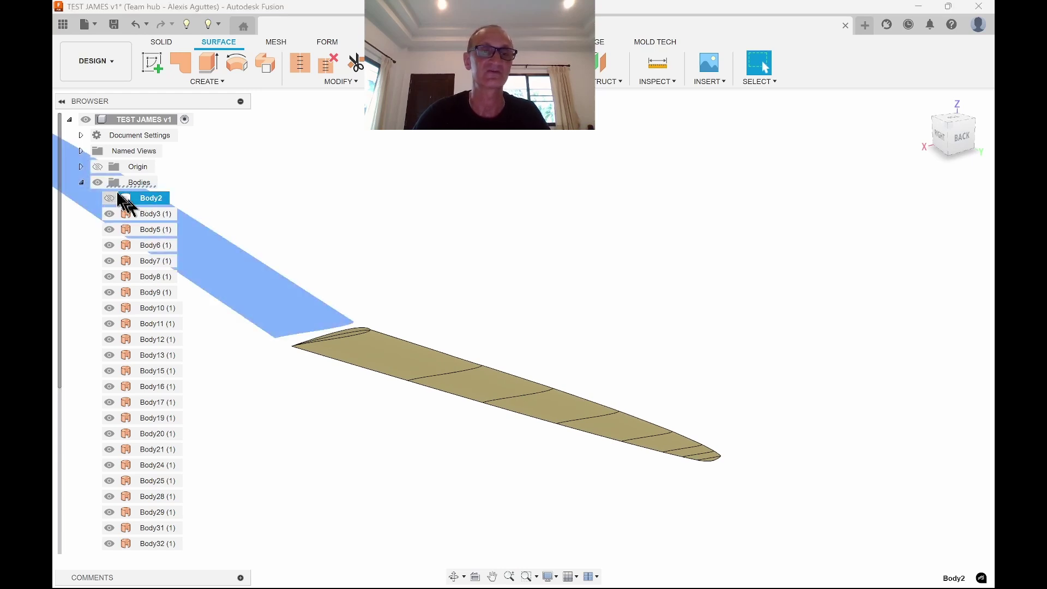
middle_click_drag(107, 207, 314, 248)
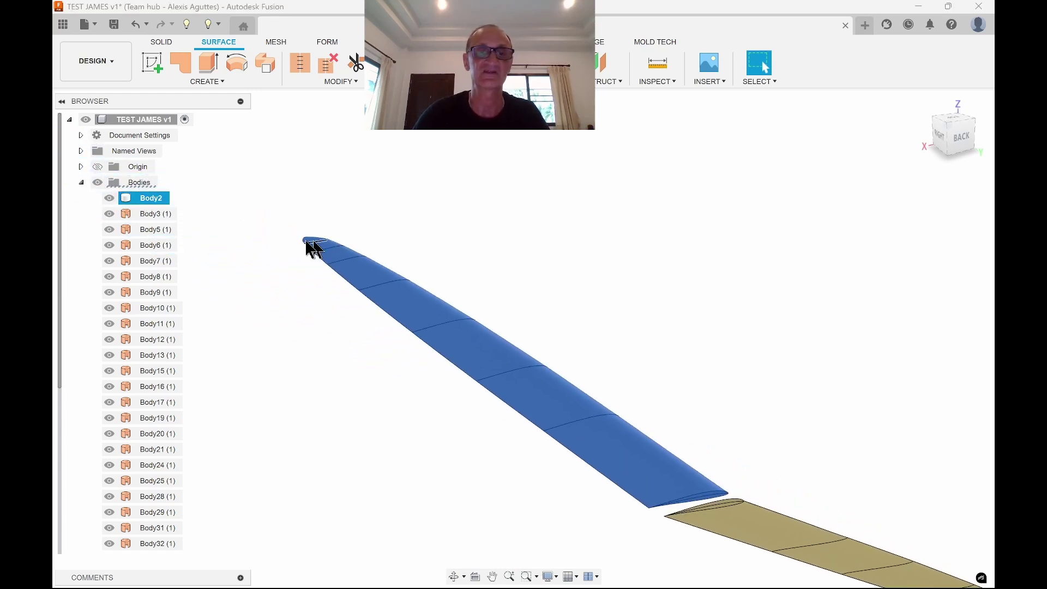
middle_click_drag(417, 314, 582, 394, "shift")
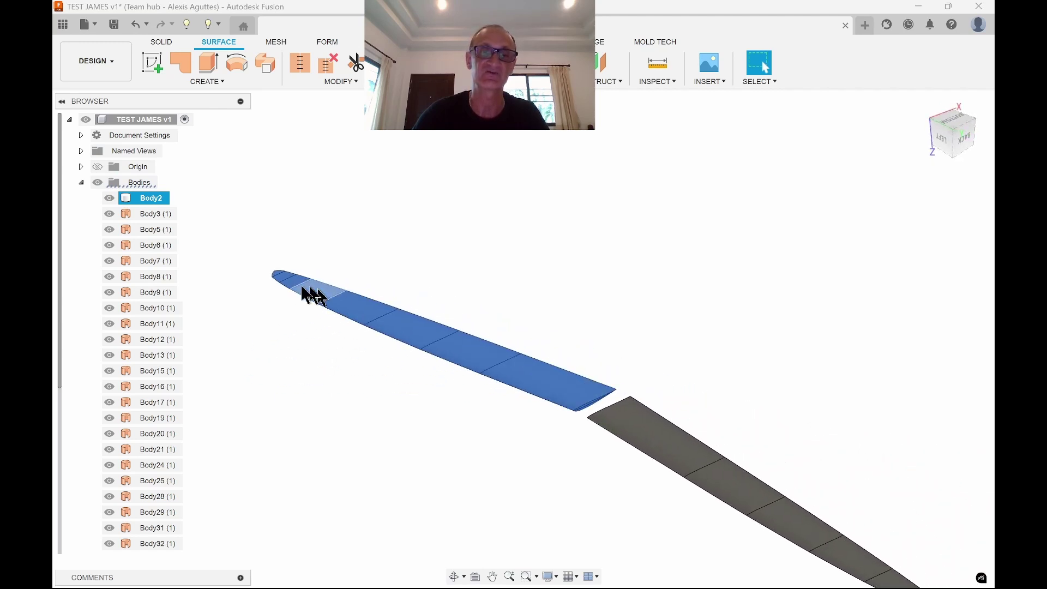
scroll(562, 398, "up", 3)
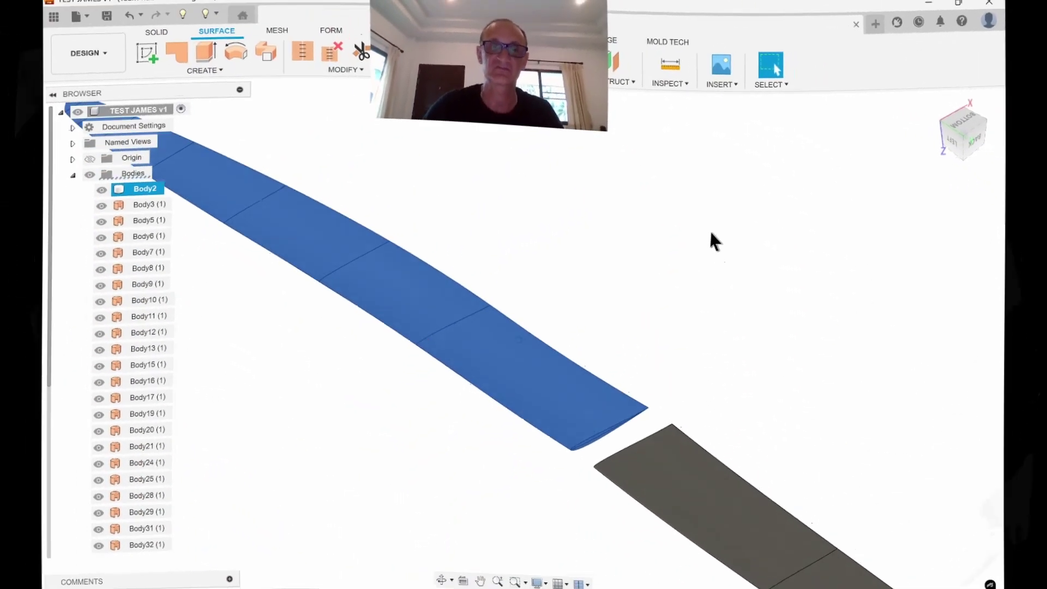
scroll(701, 239, "down", 6)
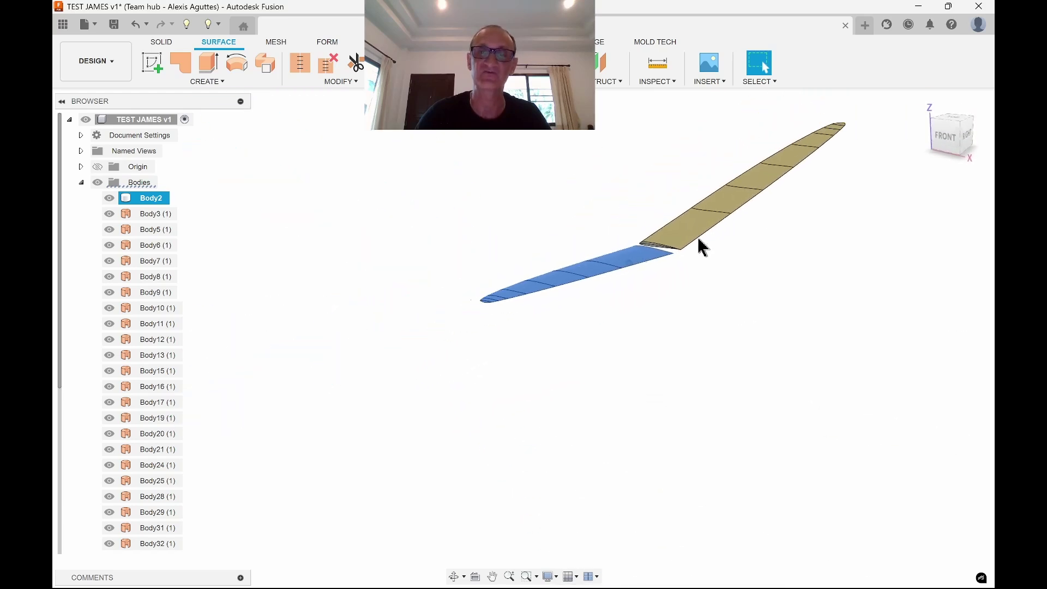
scroll(698, 242, "up", 2)
middle_click_drag(699, 245, 494, 283, "shift")
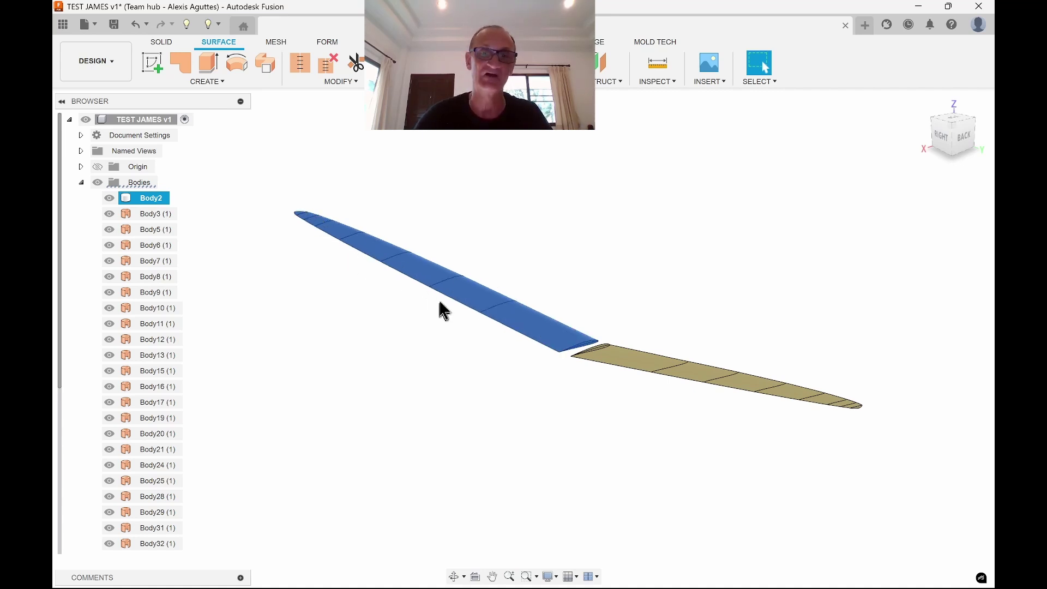
middle_click_drag(522, 360, 704, 240, "shift")
scroll(514, 402, "up", 3)
Examine the tip of Body2 in close-up, picking its upper and lower tip faces.
left_click(207, 82)
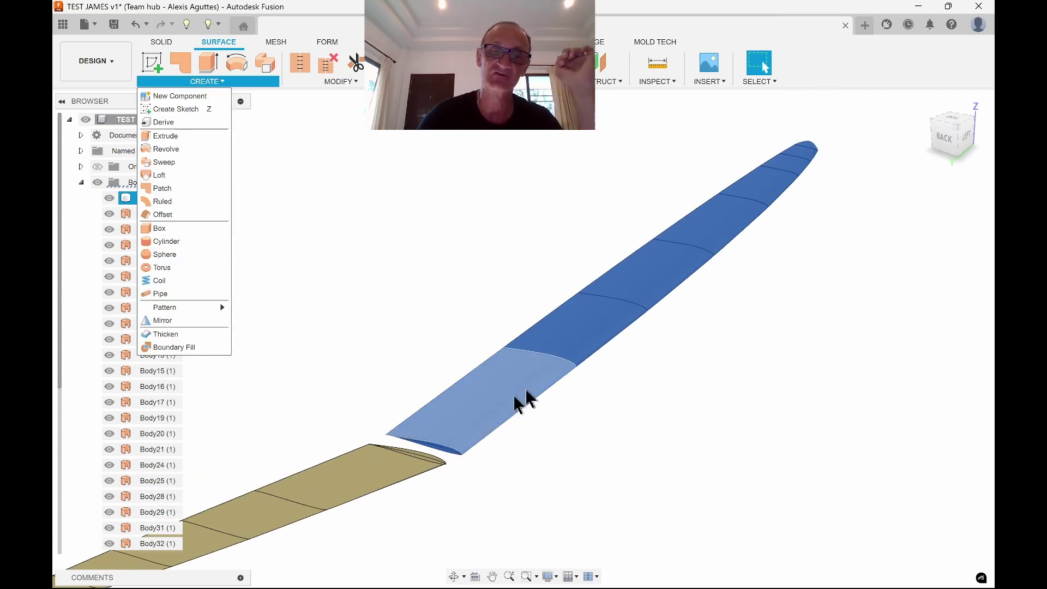
middle_click_drag(588, 372, 747, 362, "shift")
scroll(693, 315, "up", 4)
scroll(612, 300, "up", 5)
left_click(513, 266)
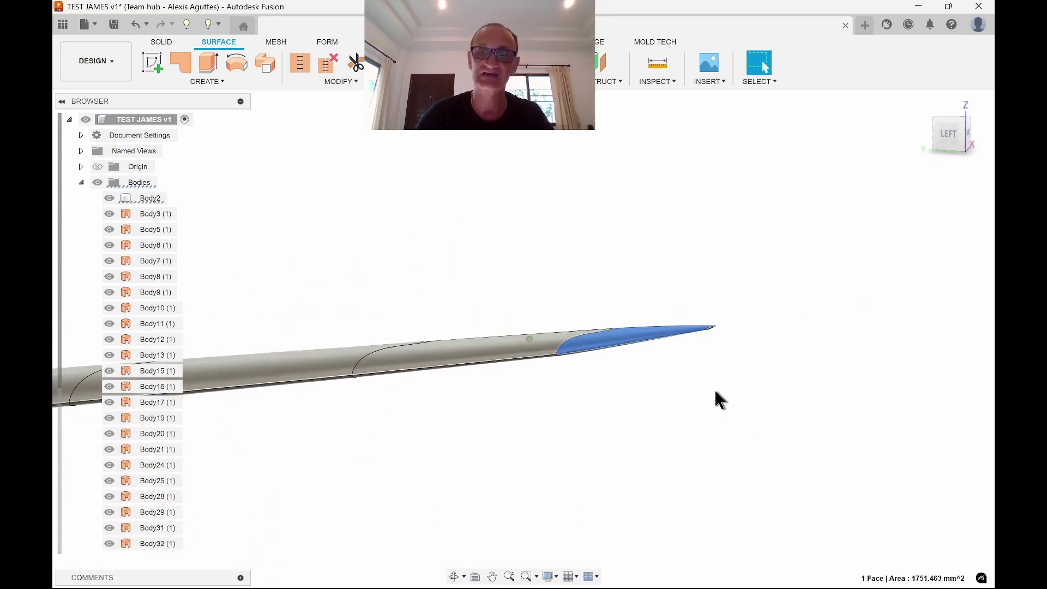
left_click(666, 351)
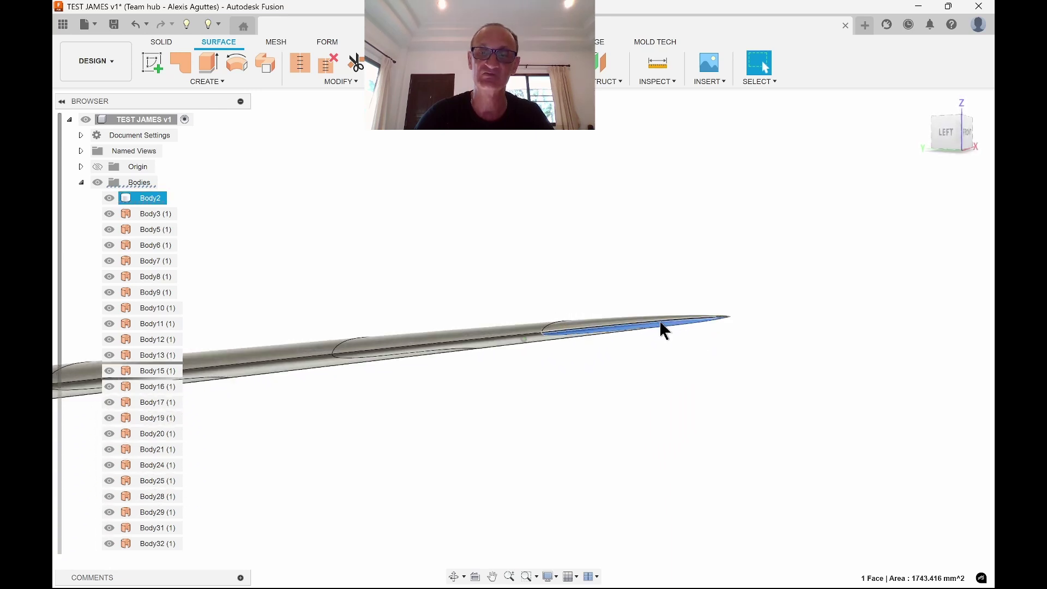
left_click(654, 314)
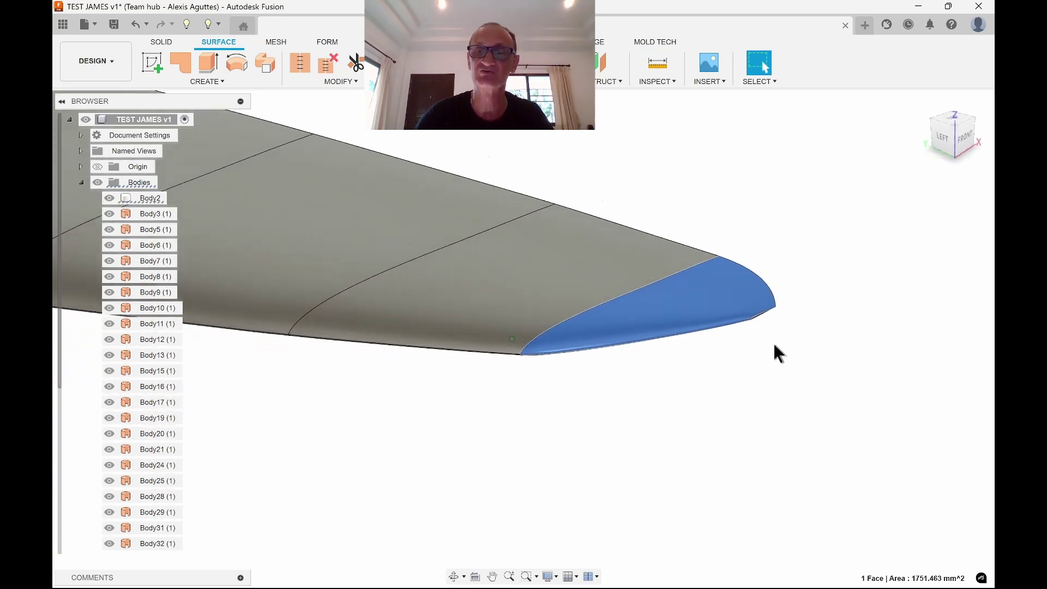
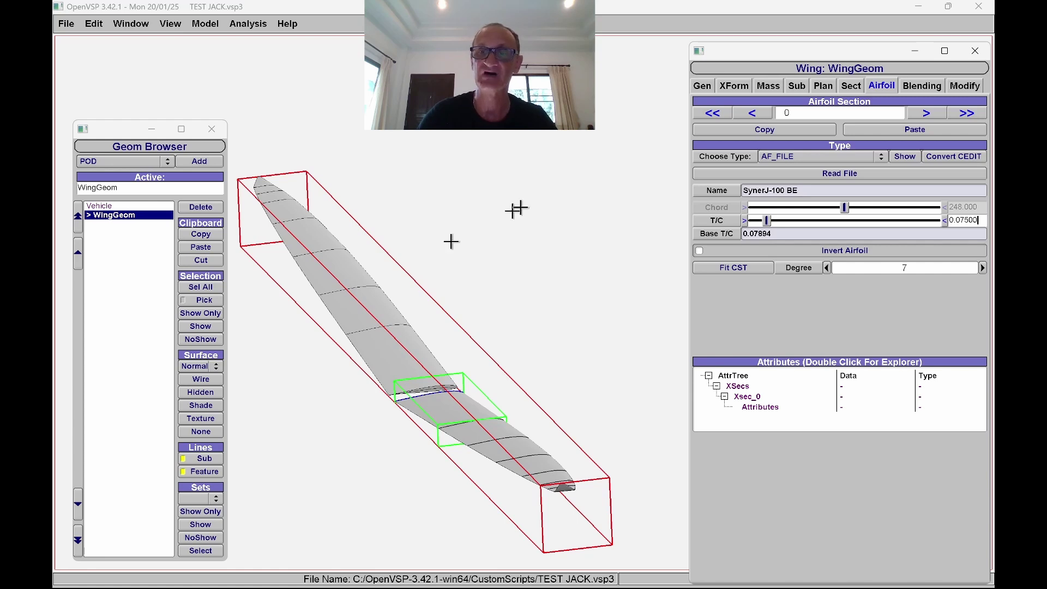
Set the thickness-to-chord ratio of the root airfoil (section 0) to 0.085 and check the wing root in close-up.
left_click(850, 87)
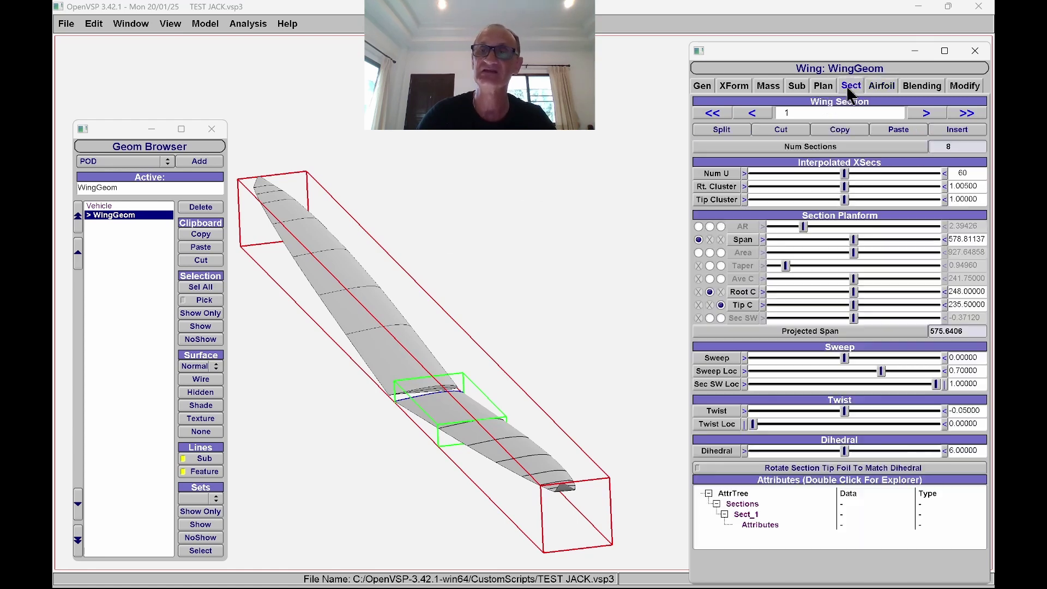
left_click(876, 88)
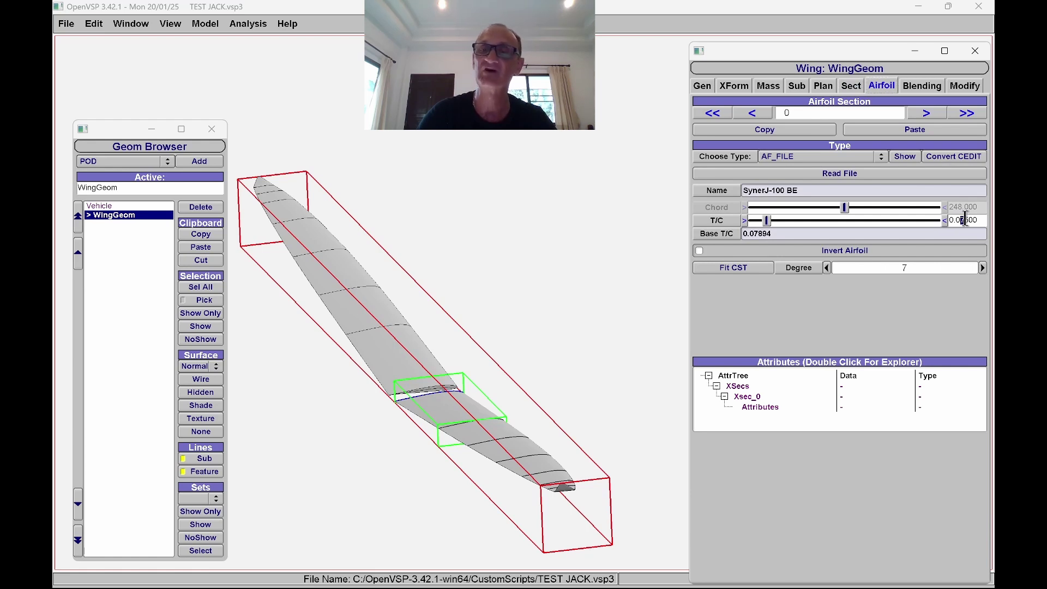
scroll(454, 401, "down", 4)
scroll(447, 409, "up", 8)
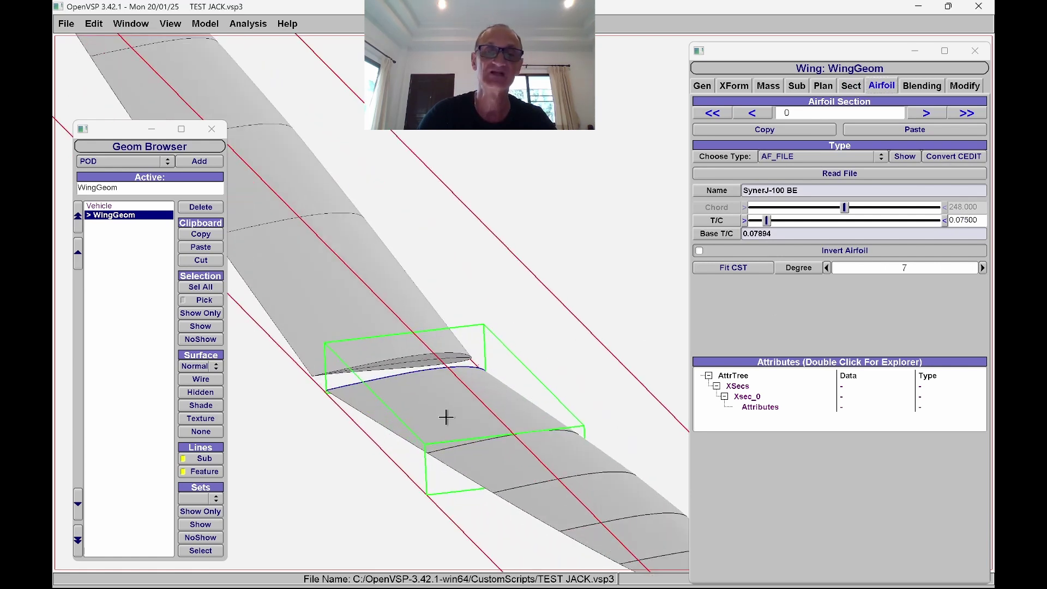
left_click(962, 220)
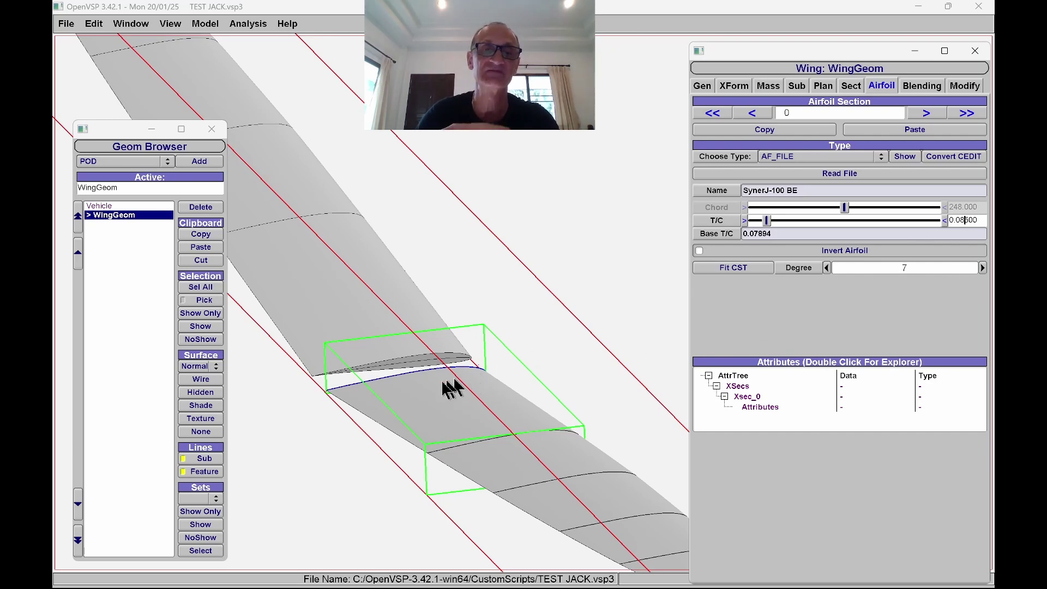
key("Return")
scroll(430, 381, "down", 3)
scroll(431, 381, "up", 5)
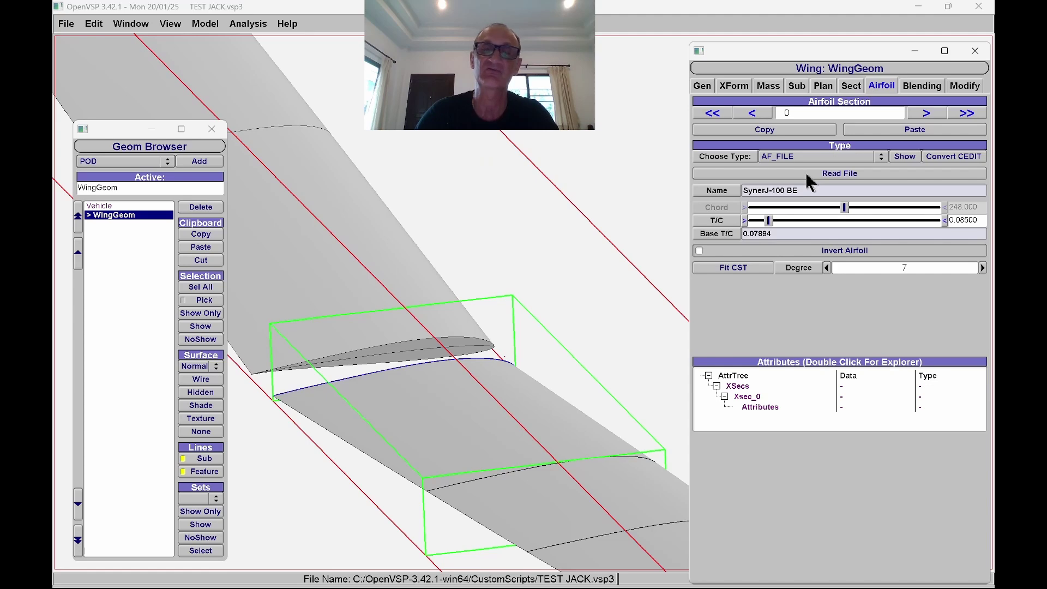
scroll(500, 227, "down", 4)
scroll(488, 243, "up", 3)
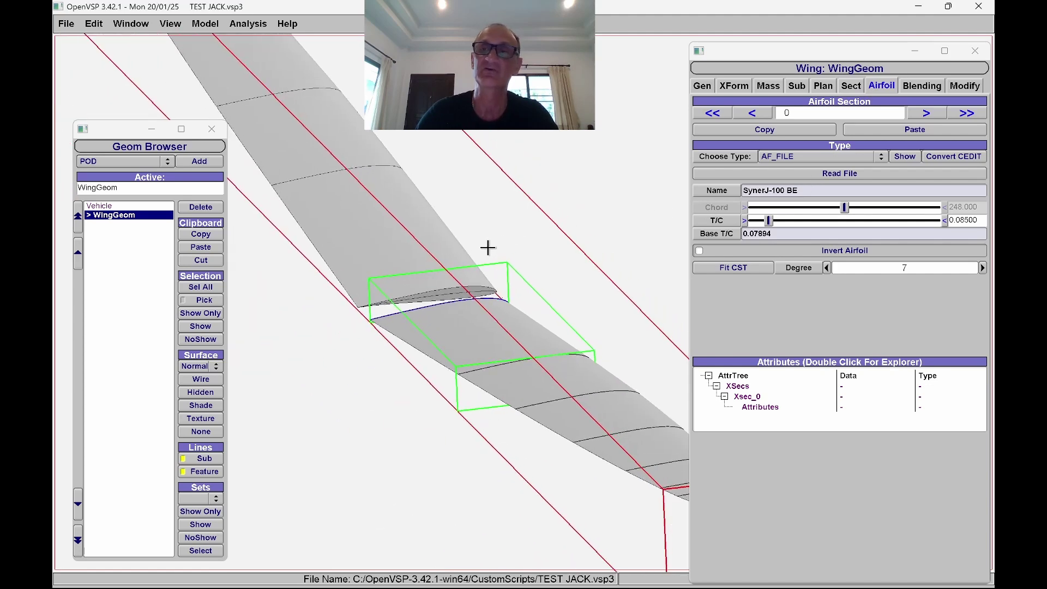
Set the root chord of wing section 1 to 260 and check the changed centre section.
left_click(851, 86)
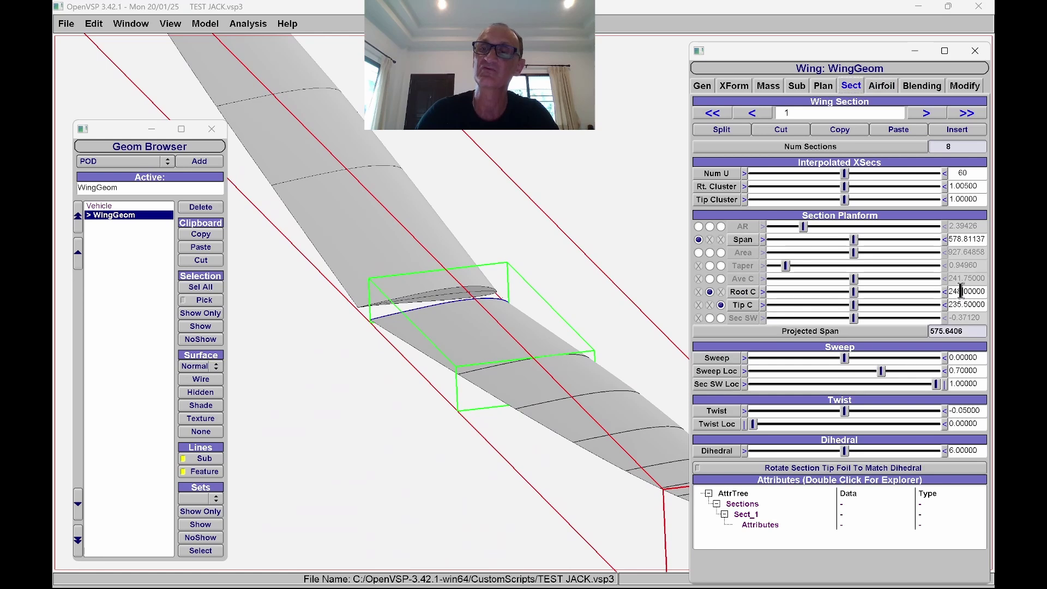
left_click_drag(961, 292, 947, 292)
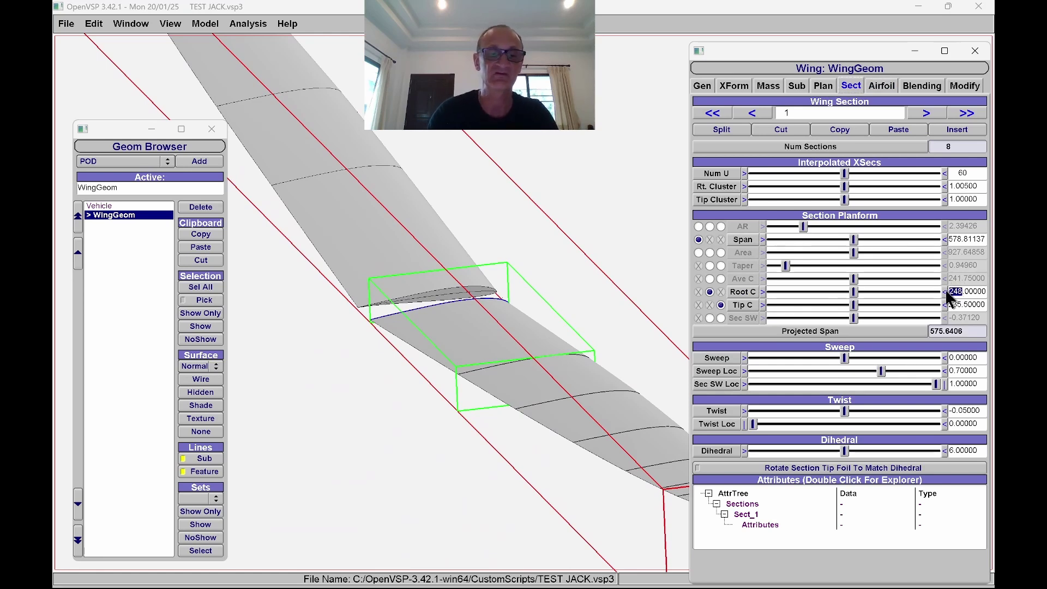
type("2")
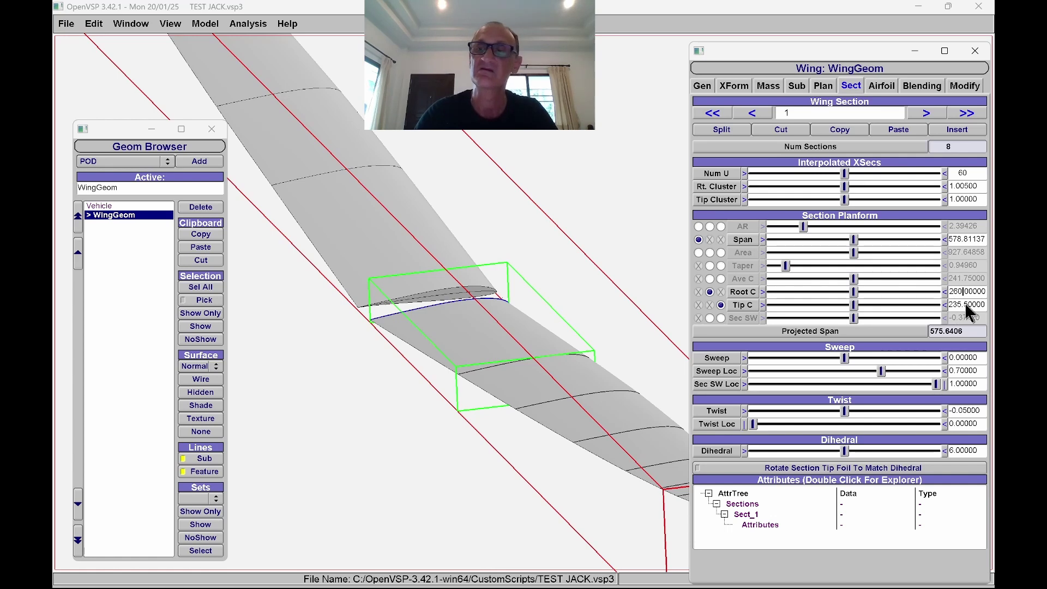
left_click(960, 305)
middle_click_drag(406, 339, 356, 362)
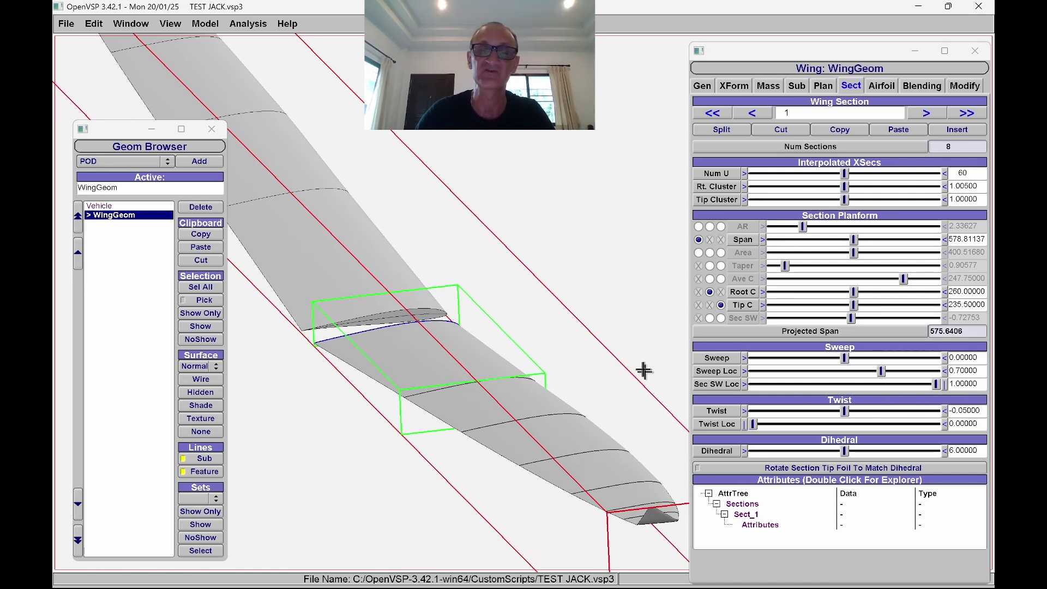
middle_click_drag(433, 341, 461, 337)
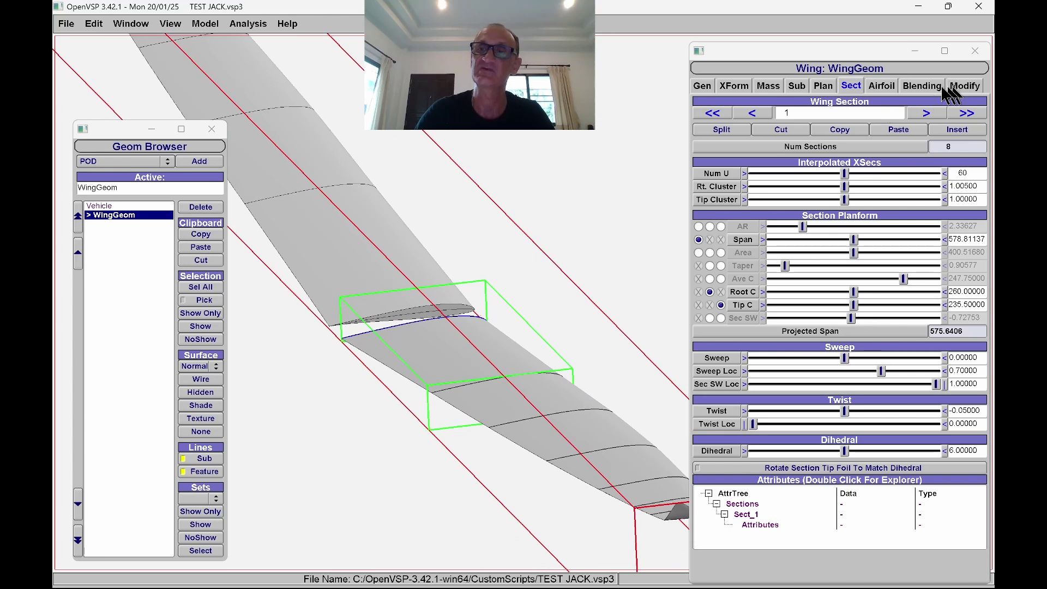
Examine the upturned tip of wing section 8 in close-up, following its bend and thin edge from several angles.
middle_click_drag(470, 444, 294, 313)
right_click_drag(294, 313, 579, 392)
scroll(567, 391, "down", 3)
scroll(523, 384, "up", 6)
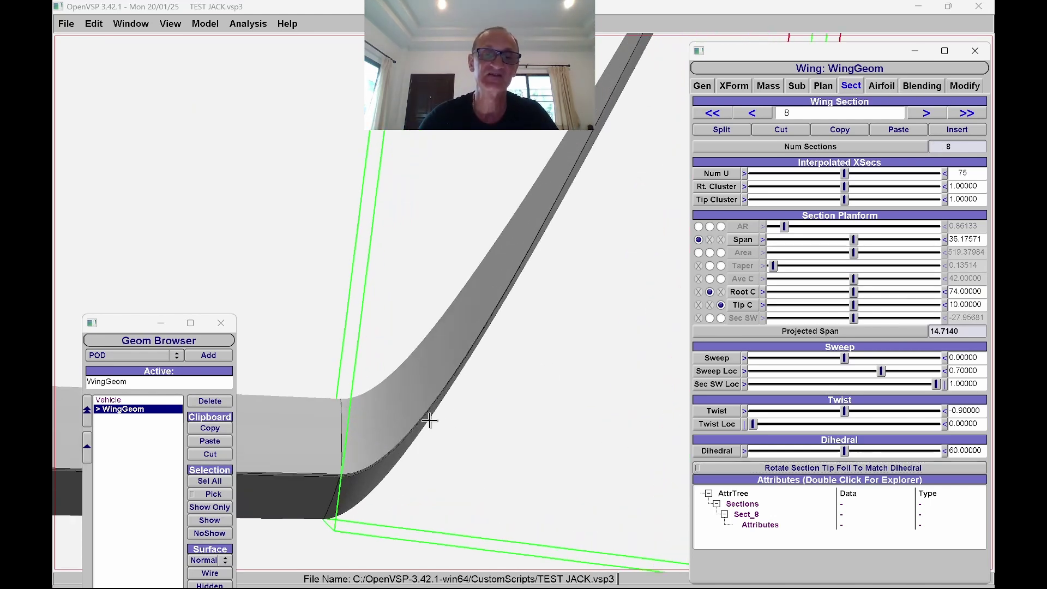
scroll(431, 421, "up", 5)
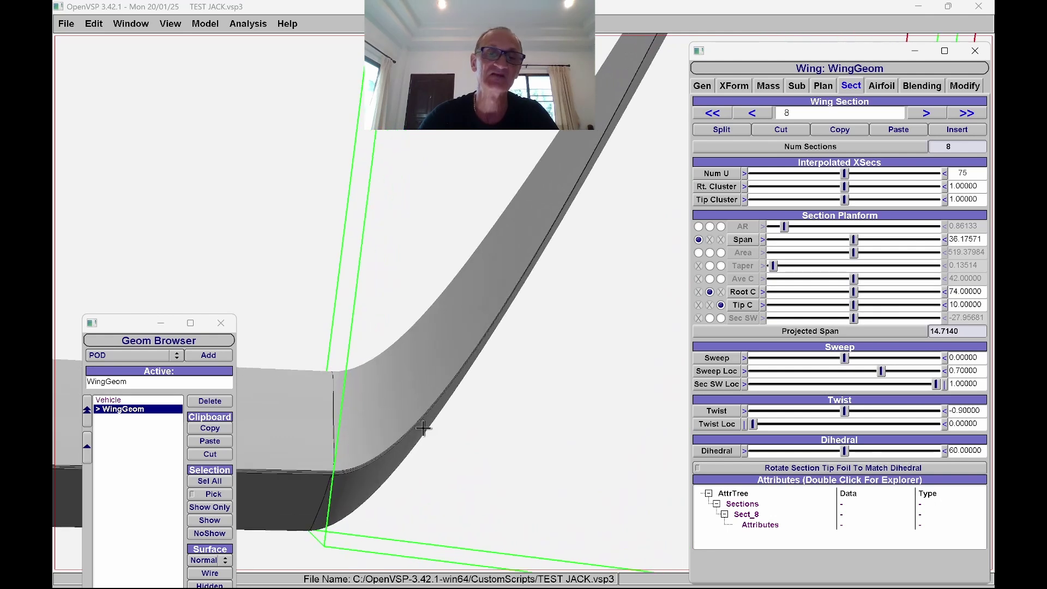
scroll(491, 355, "up", 2)
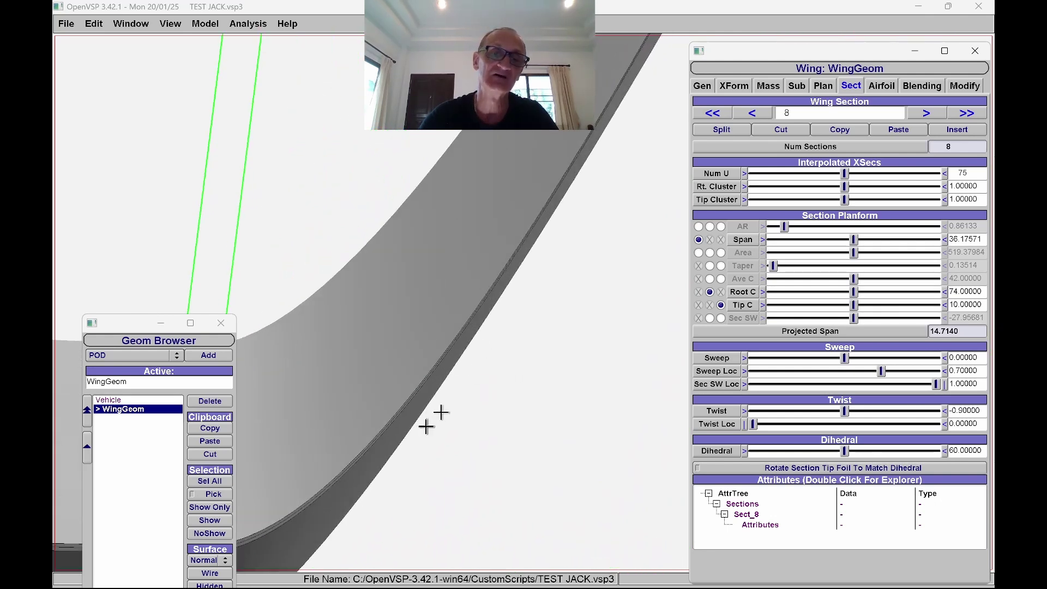
scroll(426, 426, "up", 2)
scroll(415, 407, "up", 4)
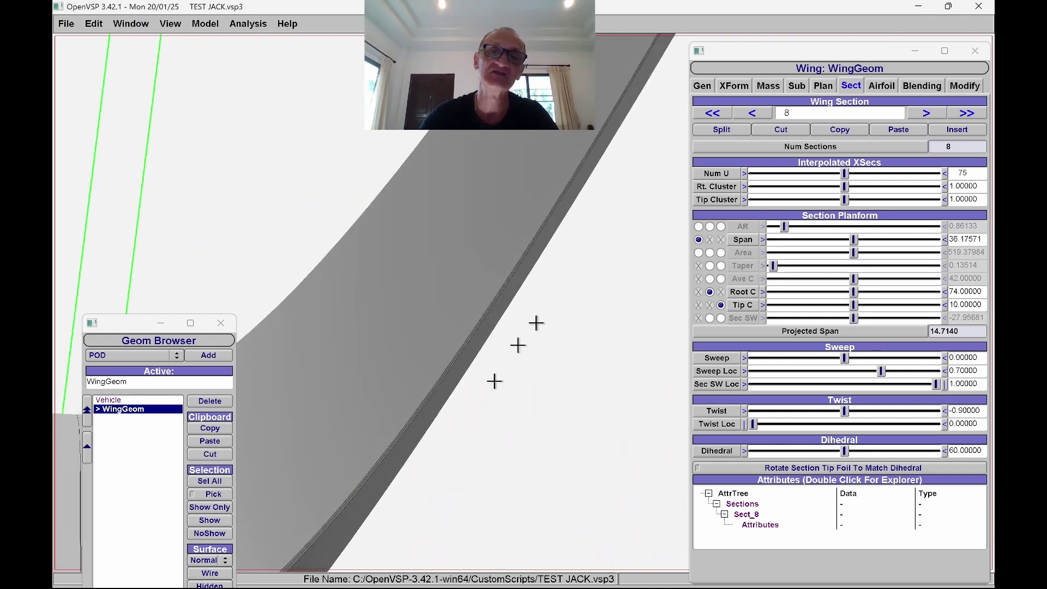
left_click_drag(561, 214, 528, 260)
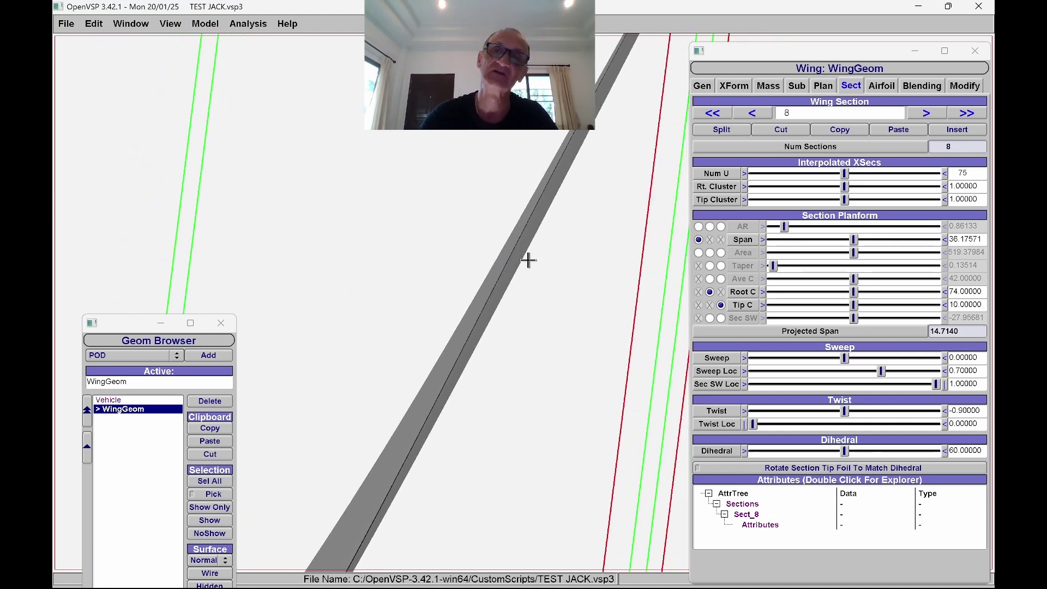
left_click_drag(581, 204, 467, 339)
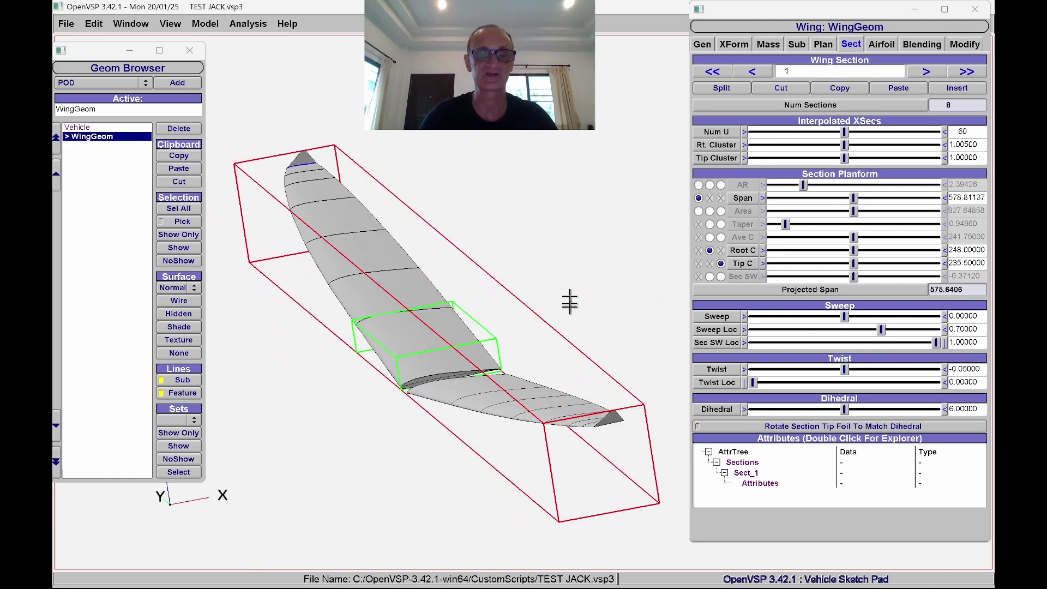
Inspect the pointed wing tip, the open root and the complete wing from different angles.
left_click_drag(569, 301, 270, 305)
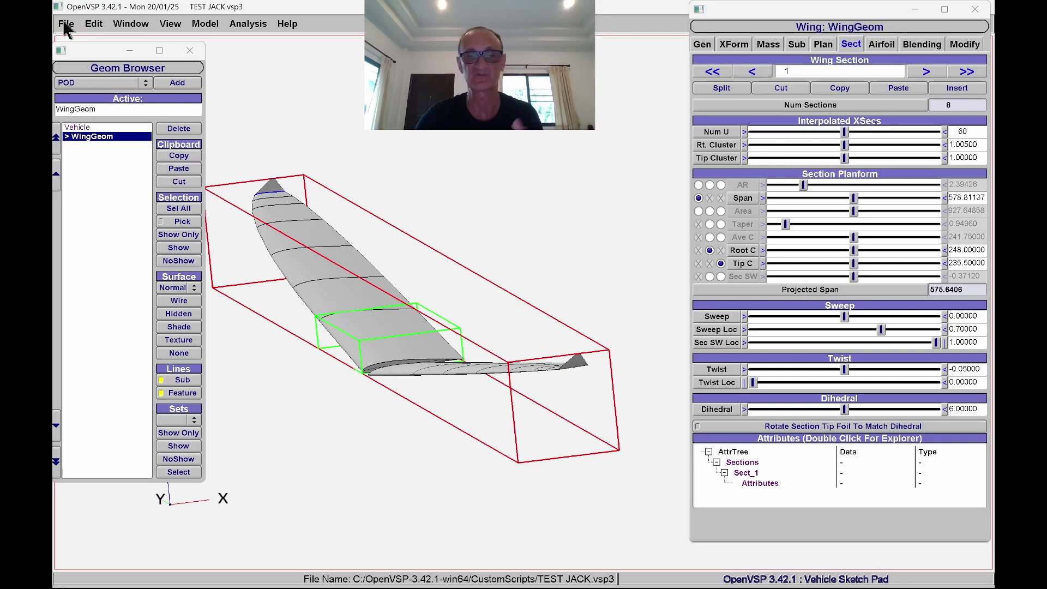
left_click_drag(474, 243, 496, 264)
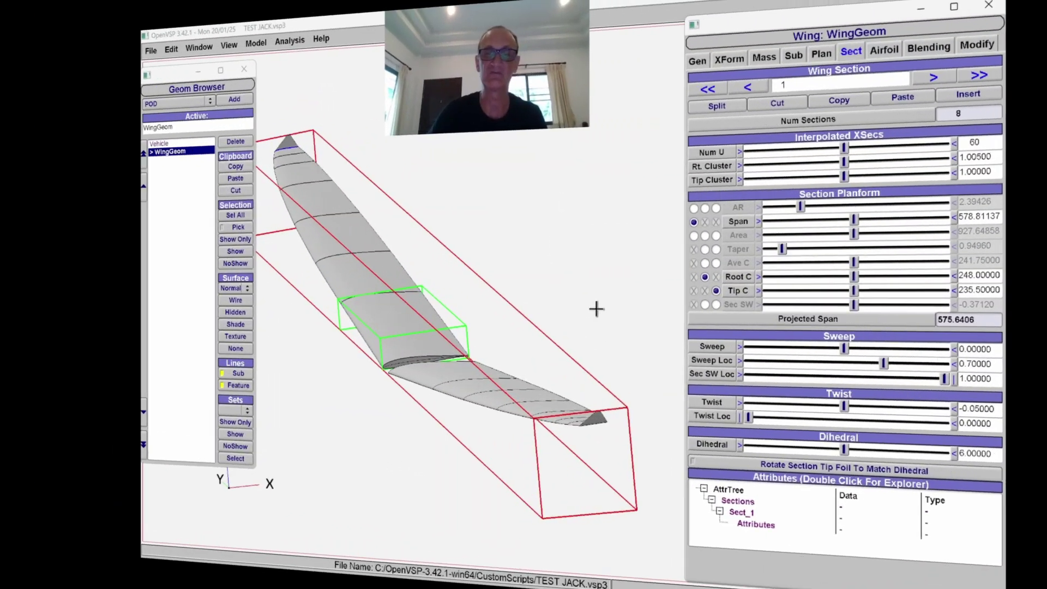
left_click_drag(596, 308, 469, 323)
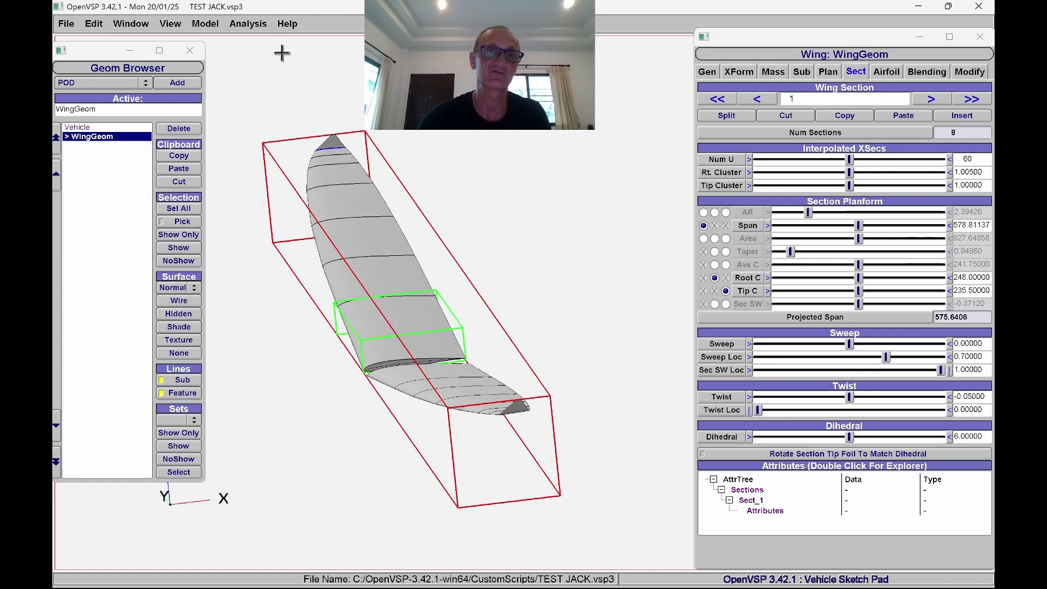
Review the wing's total planform data, highlighting the curved area and the mean aerodynamic chord (MAC).
left_click(248, 25)
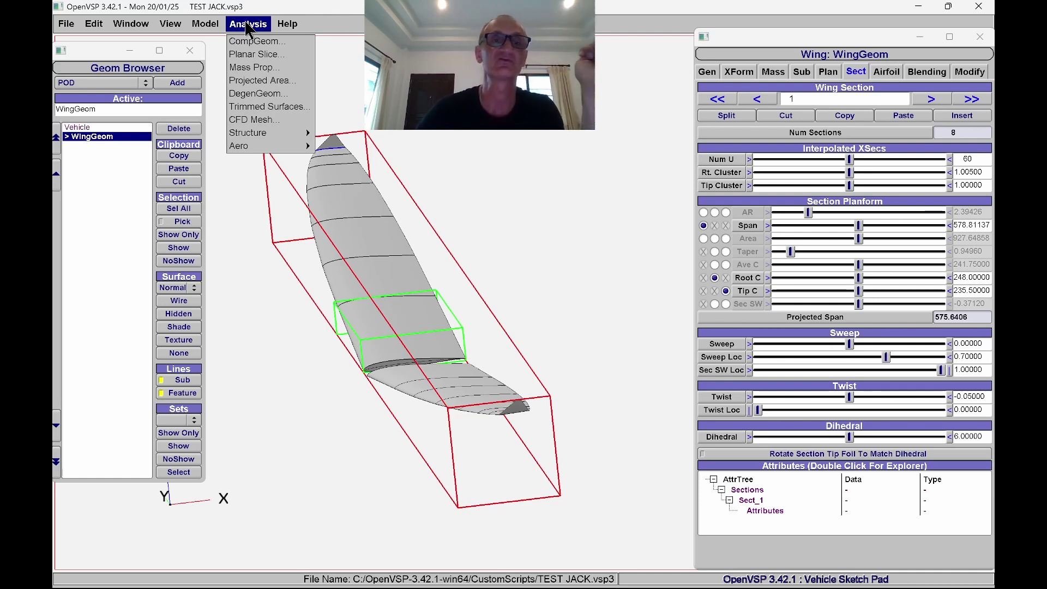
left_click(708, 72)
left_click(775, 81)
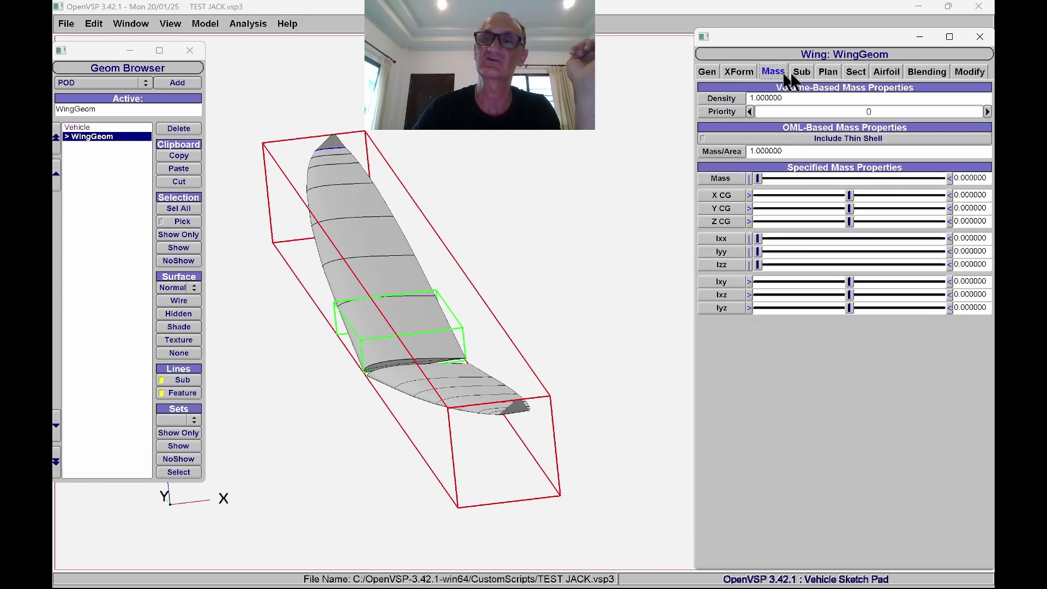
left_click(827, 72)
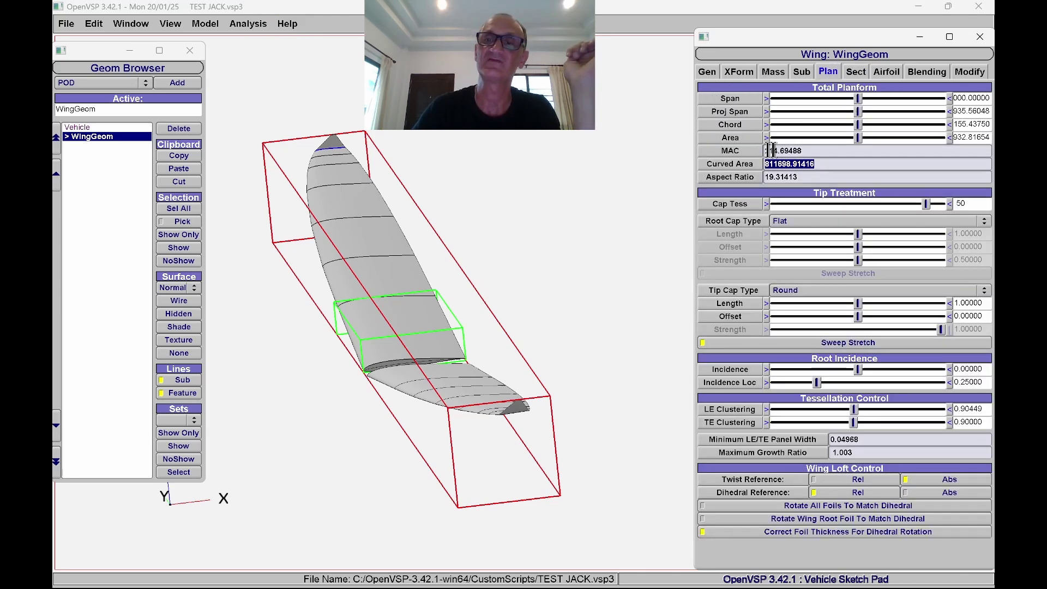
left_click_drag(813, 151, 764, 154)
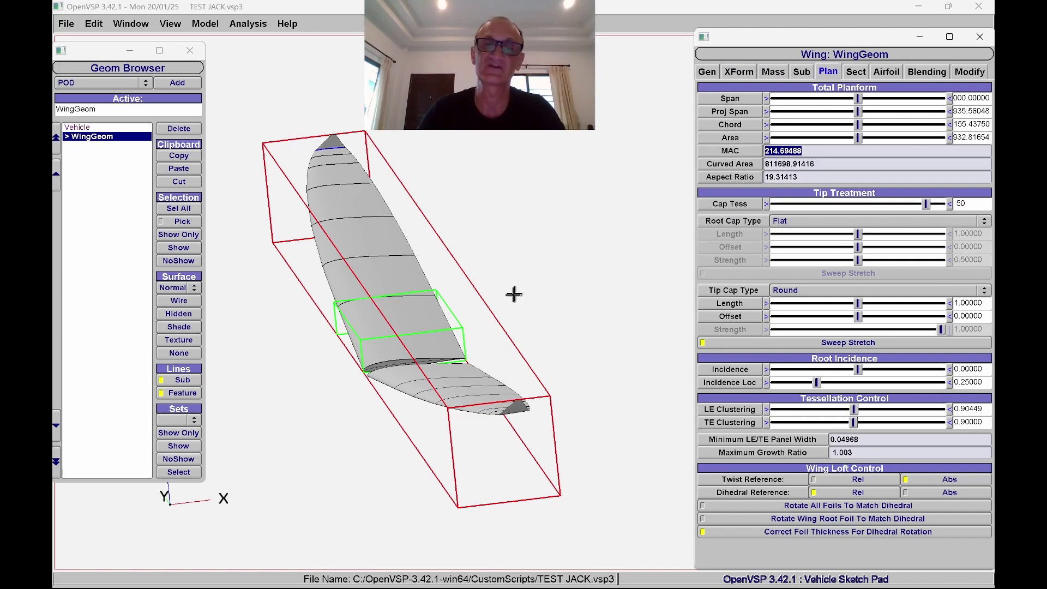
Examine the overall planform, section layout and dihedral of both wing halves from above and at oblique angles.
left_click_drag(514, 293, 512, 400)
scroll(405, 361, "down", 1)
scroll(405, 361, "up", 2)
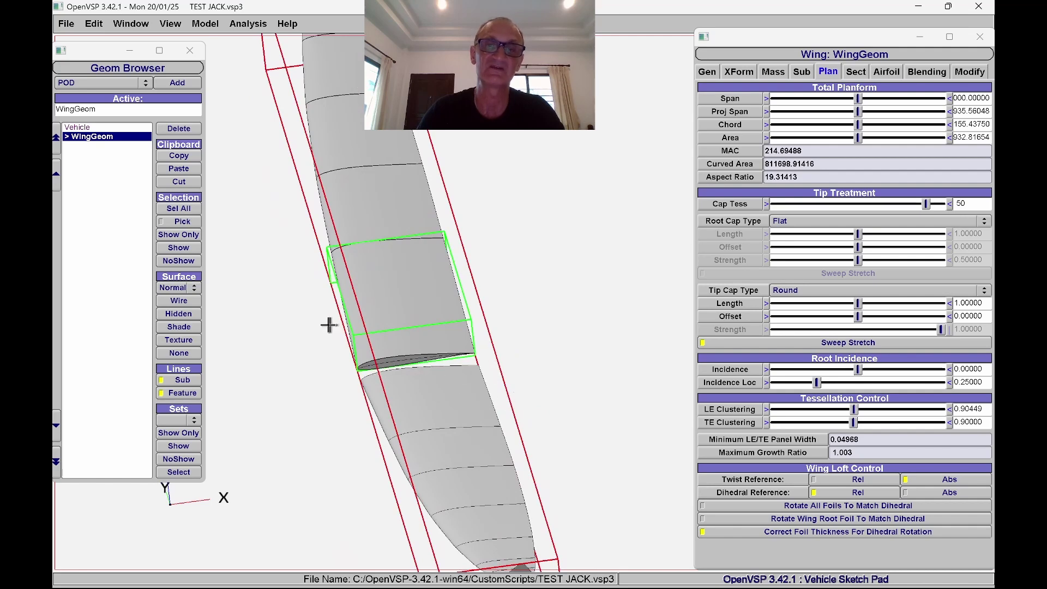
left_click_drag(311, 325, 330, 297)
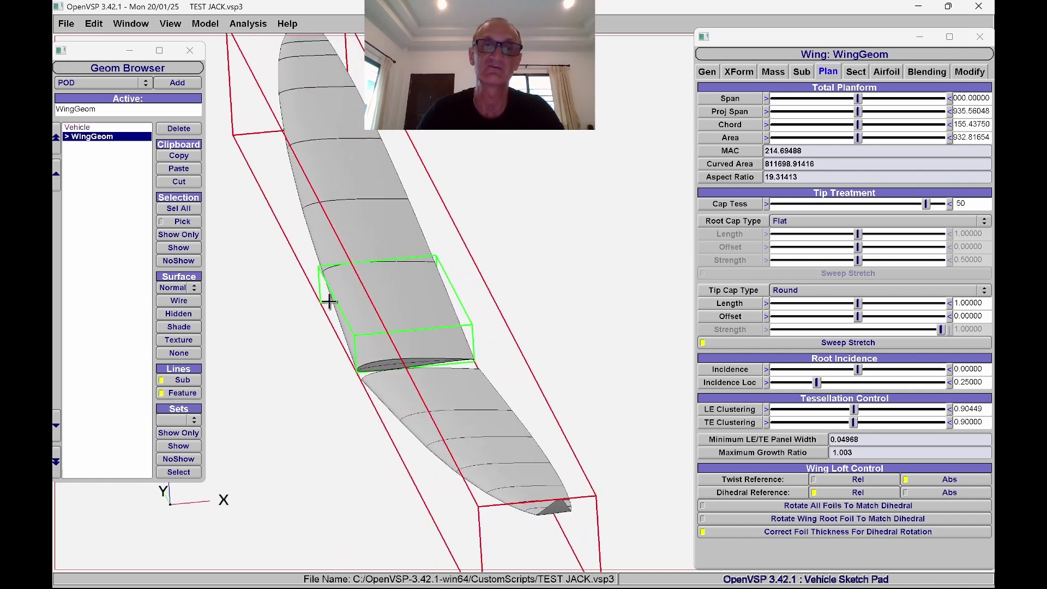
scroll(414, 193, "down", 1)
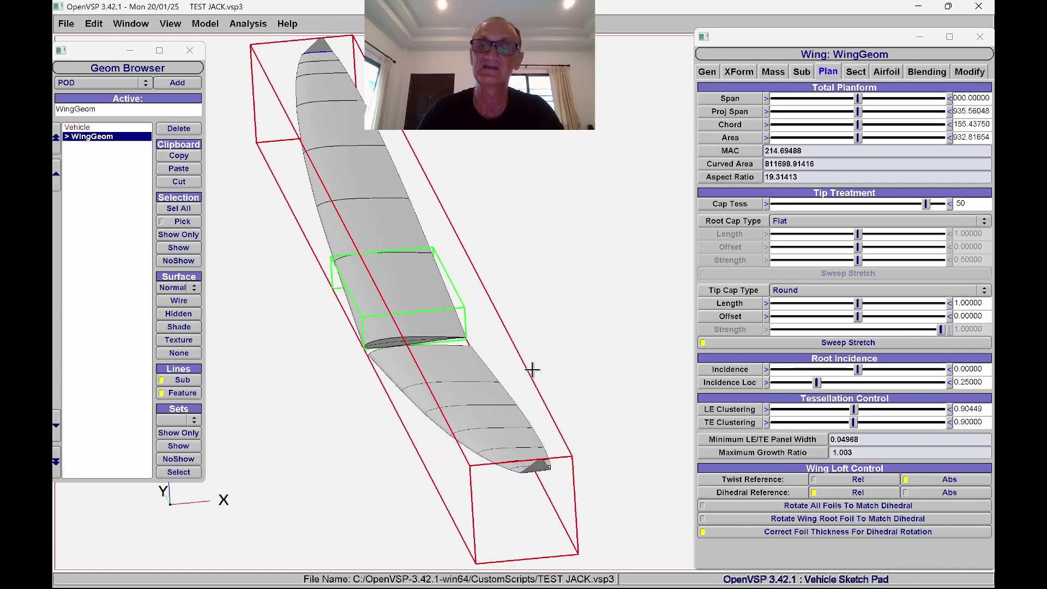
mouse_move(495, 243)
left_mouse_down()
mouse_move(500, 224)
mouse_move(491, 238)
left_mouse_up()
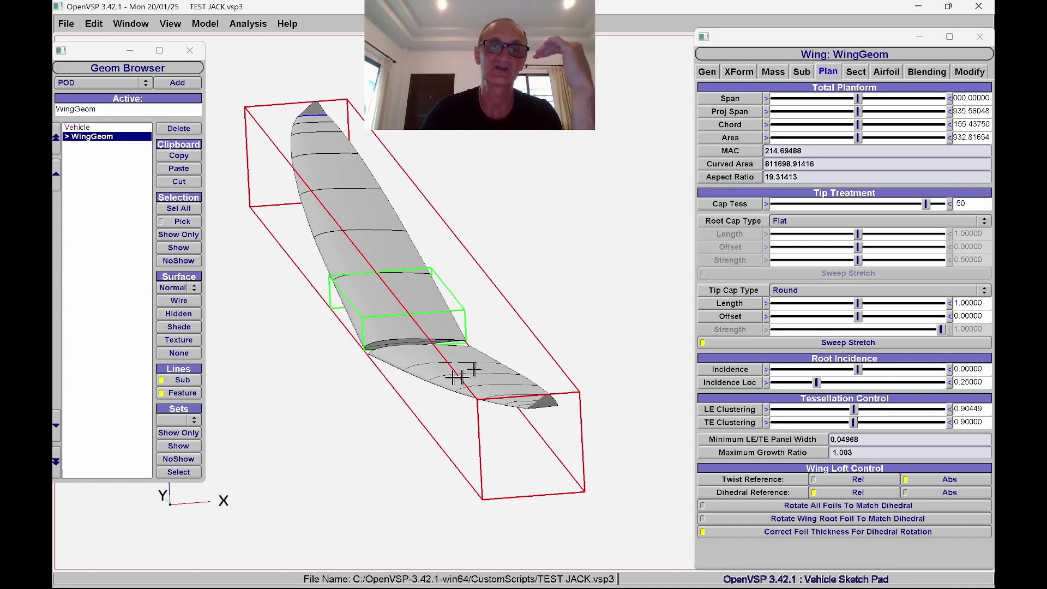
scroll(498, 291, "down", 2)
left_click_drag(497, 296, 497, 302)
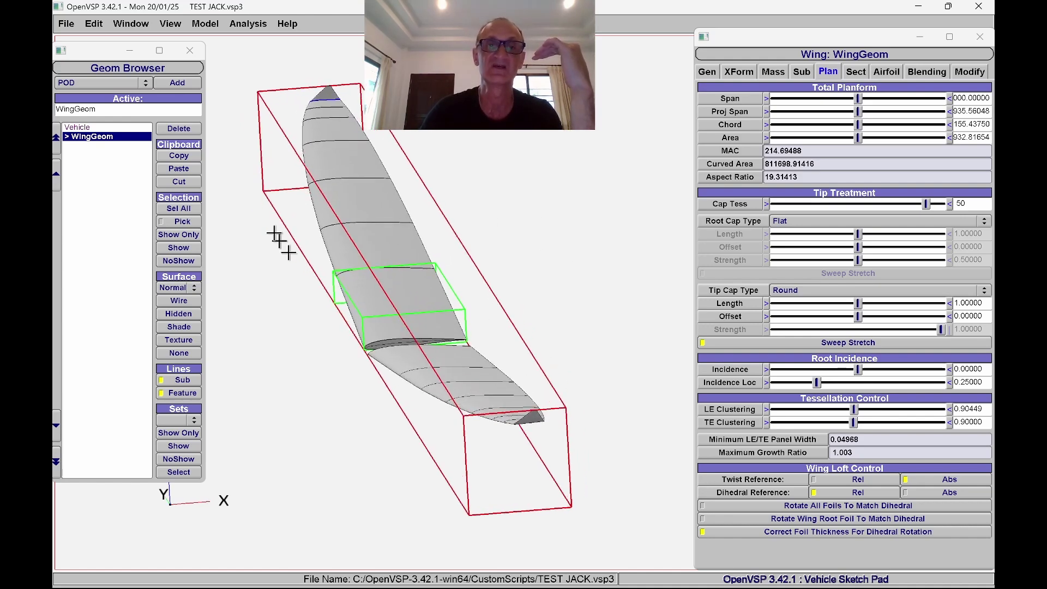
left_click_drag(276, 130, 298, 120)
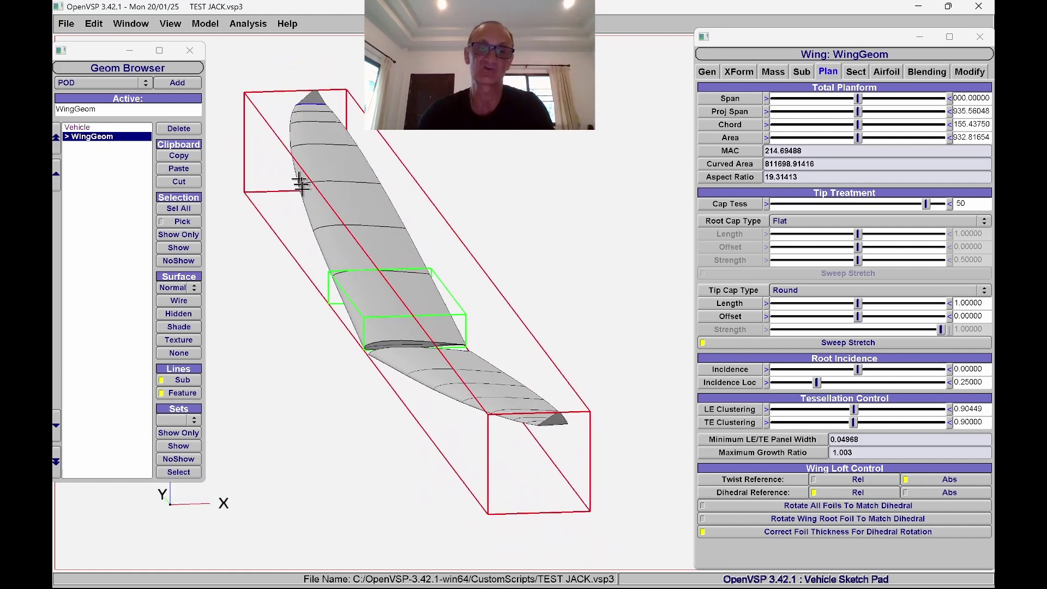